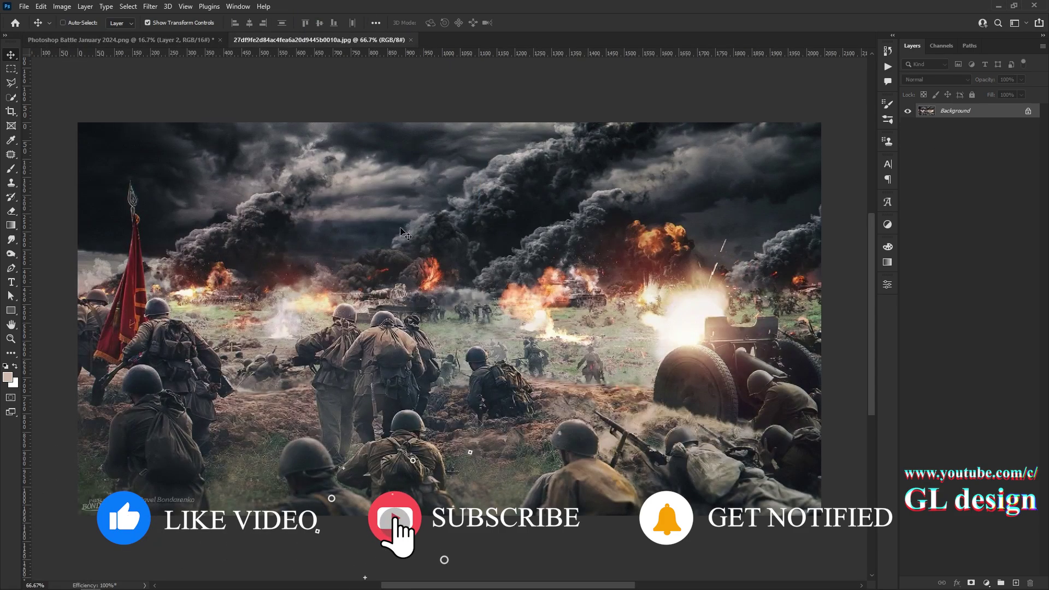
Scale the battlefield layer to cover the canvas, then shrink the man's layer slightly
key("ctrl+t")
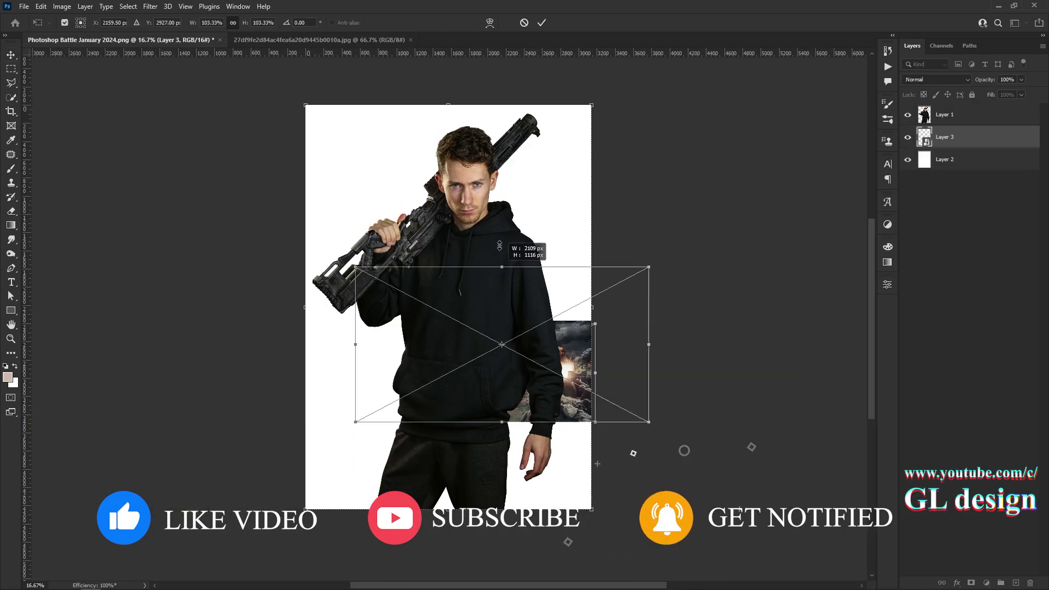
left_click_drag(592, 422, 867, 509)
mouse_move(504, 471)
left_mouse_down()
mouse_move(560, 472)
mouse_move(495, 419)
mouse_move(410, 422)
left_mouse_up()
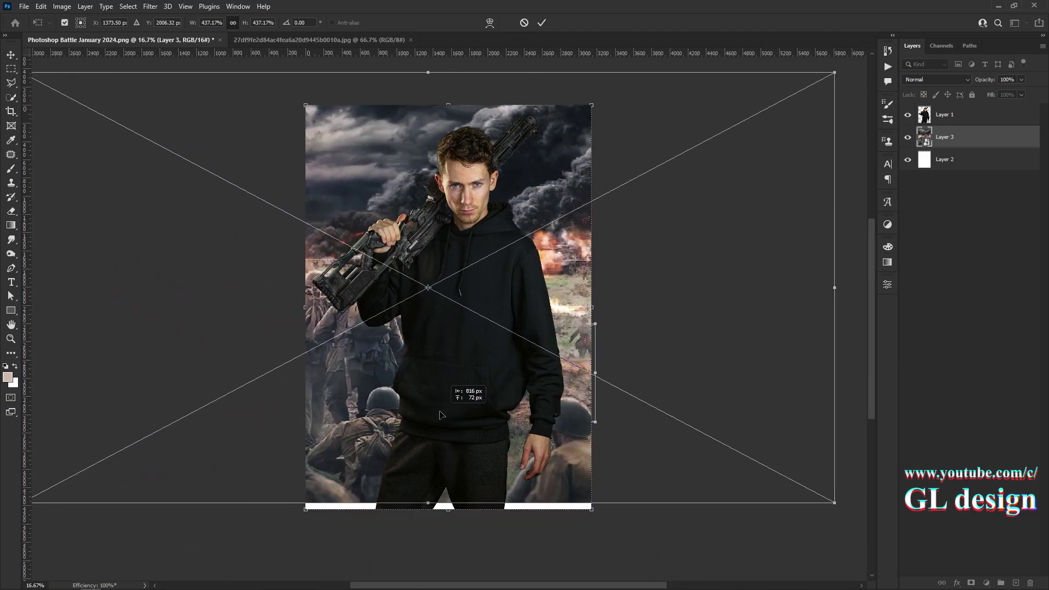
left_click(944, 114)
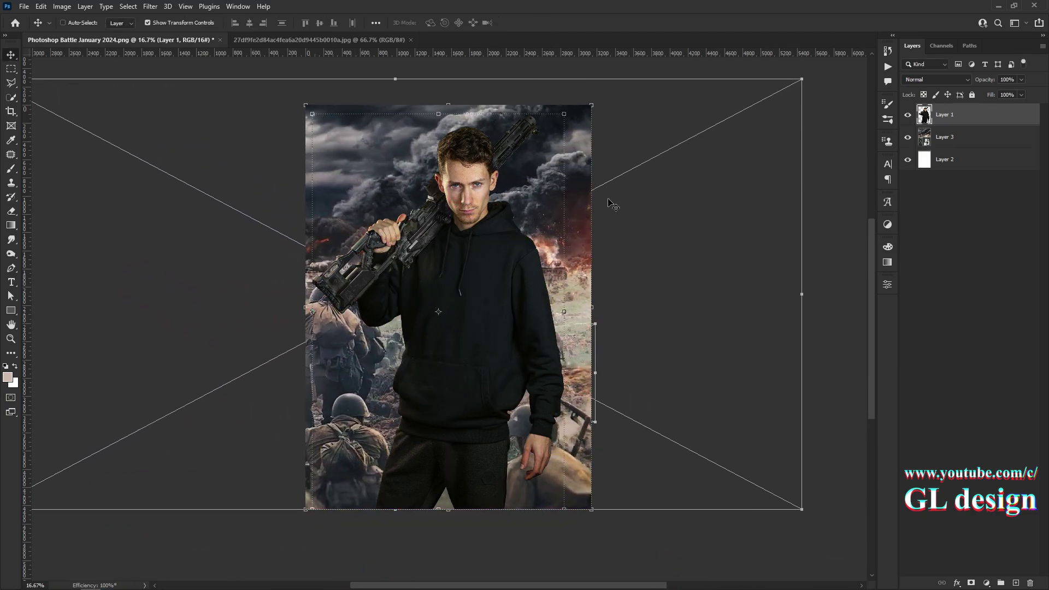
key("ctrl+t")
left_click_drag(442, 105, 433, 133)
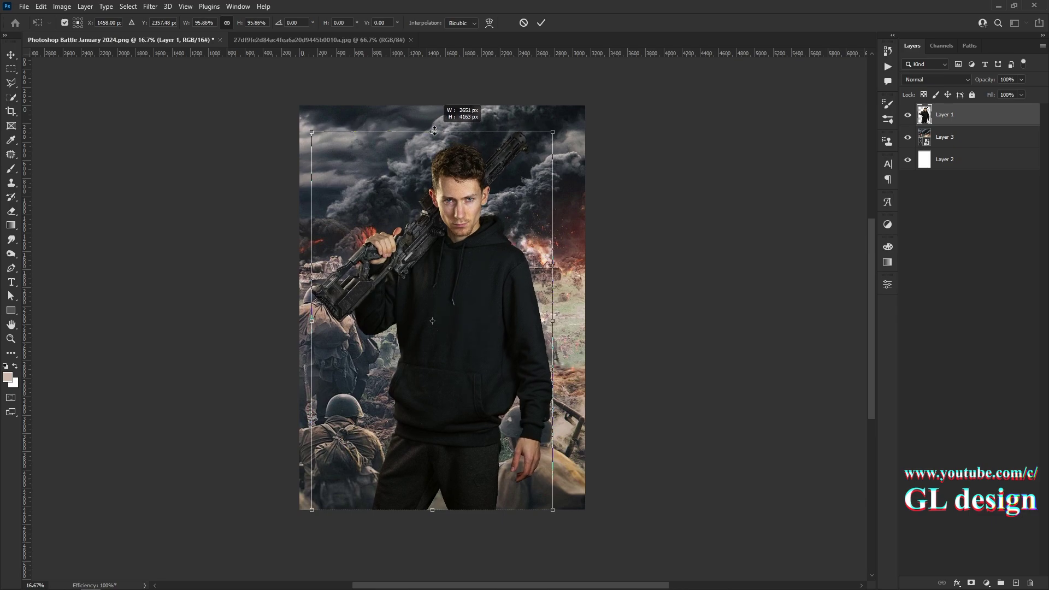
left_click(541, 22)
Apply a Tilt-Shift blur from the Blur Gallery to the battlefield background layer
left_click(945, 137)
left_click(150, 6)
left_click(307, 180)
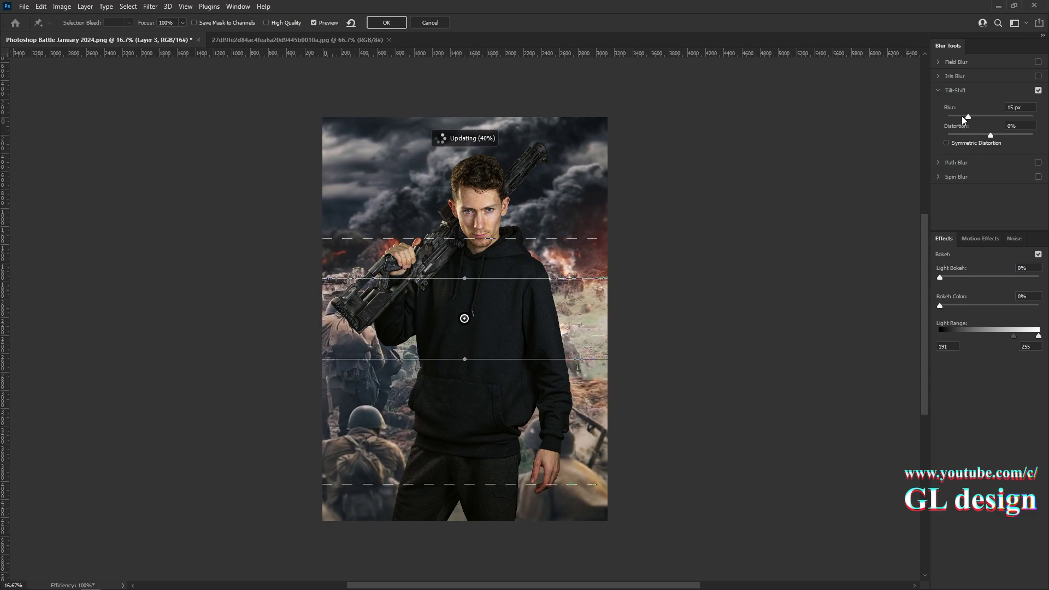
left_click(384, 24)
Open the armored figure image, select the subject and mask out its background
left_click_drag(454, 71, 331, 40)
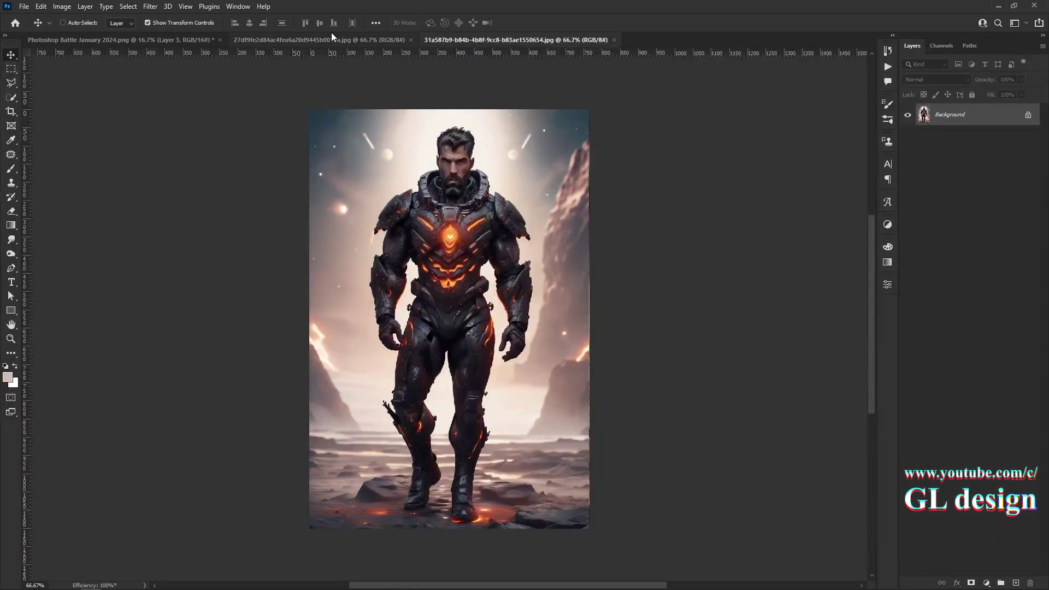
left_click(128, 6)
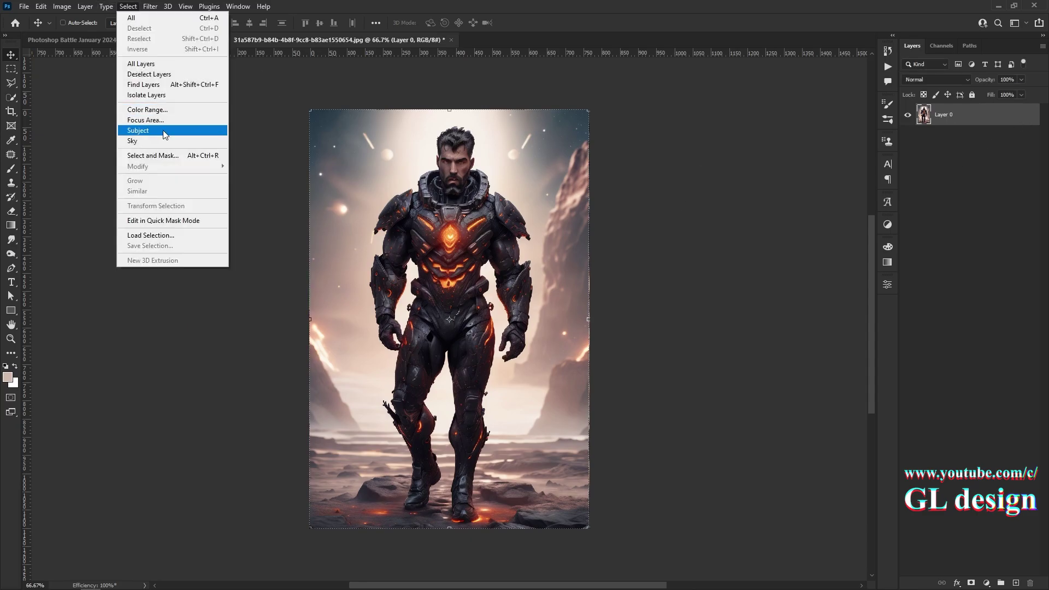
key("ctrl+d")
key("z")
key("ctrl+0")
left_click(971, 583)
scroll(418, 213, "up", 5)
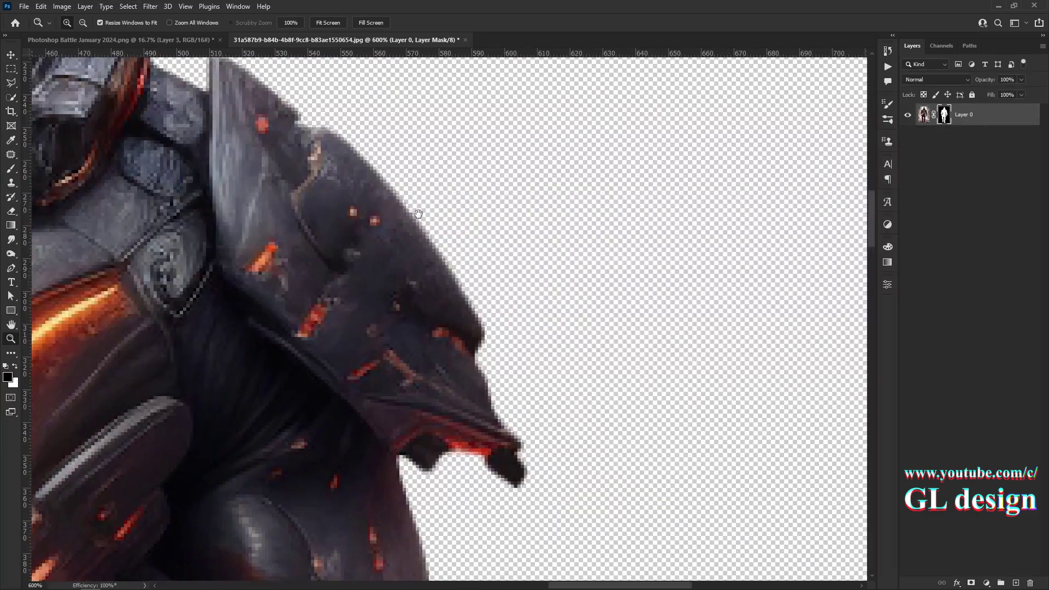
Refine the figure's mask edge in Select and Mask, then apply the layer mask
key("ctrl+alt+r")
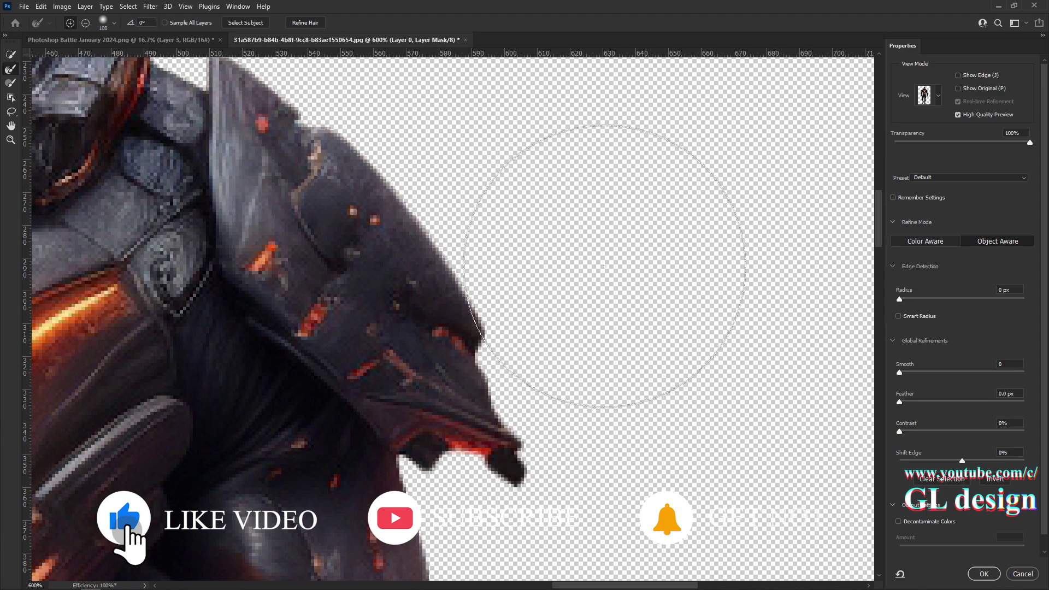
mouse_move(904, 428)
left_mouse_down()
mouse_move(939, 429)
mouse_move(958, 461)
left_mouse_up()
left_click(984, 574)
right_click(940, 115)
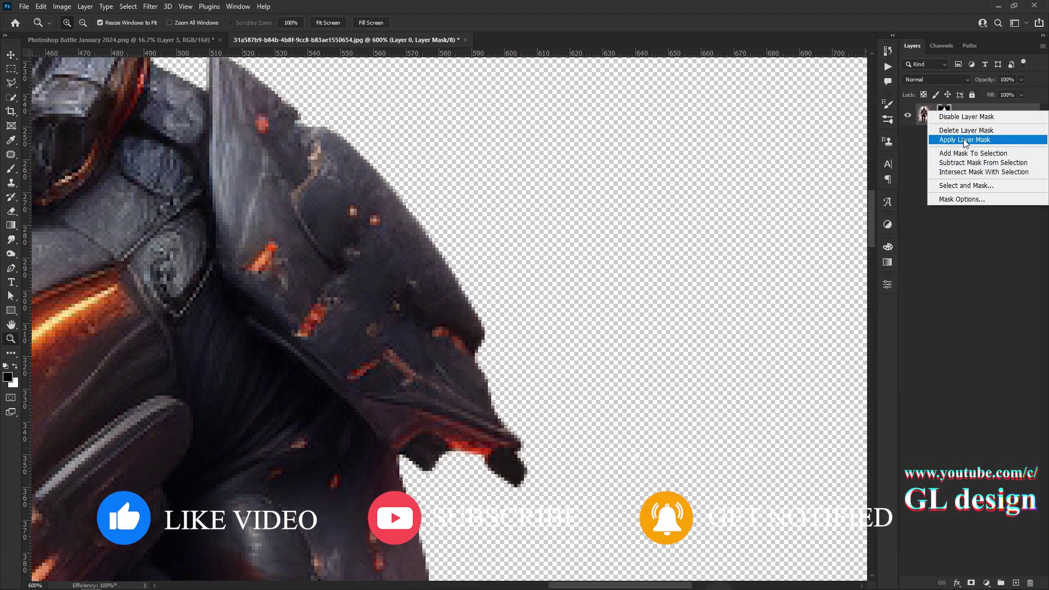
left_click(954, 137)
Zoom onto the figure's right arm and begin tracing it with the Pen tool
key("ctrl+0")
left_click(481, 246)
left_click(433, 347)
key("p")
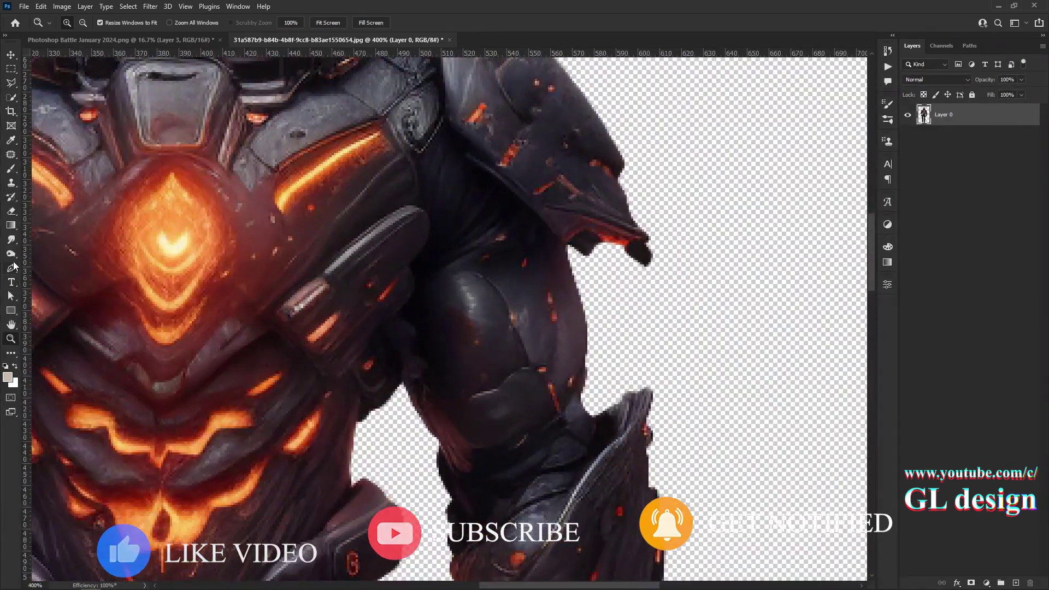
right_click(11, 267)
left_click(46, 270)
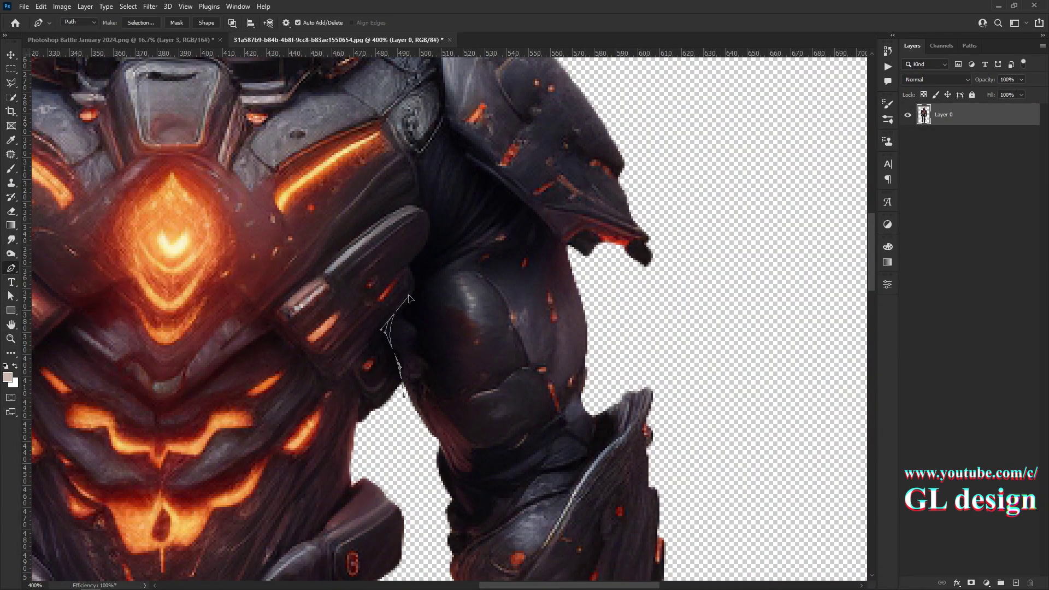
left_click_drag(413, 167, 384, 290)
left_click(376, 279, "alt")
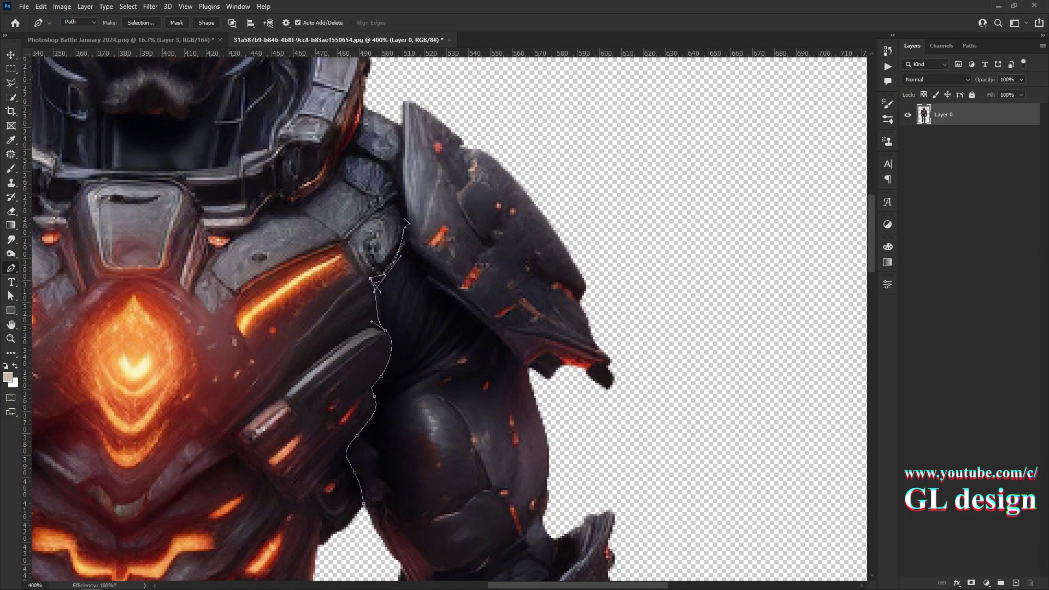
Continue the Pen path around the hand and close the arm outline
scroll(450, 82, "down", 3)
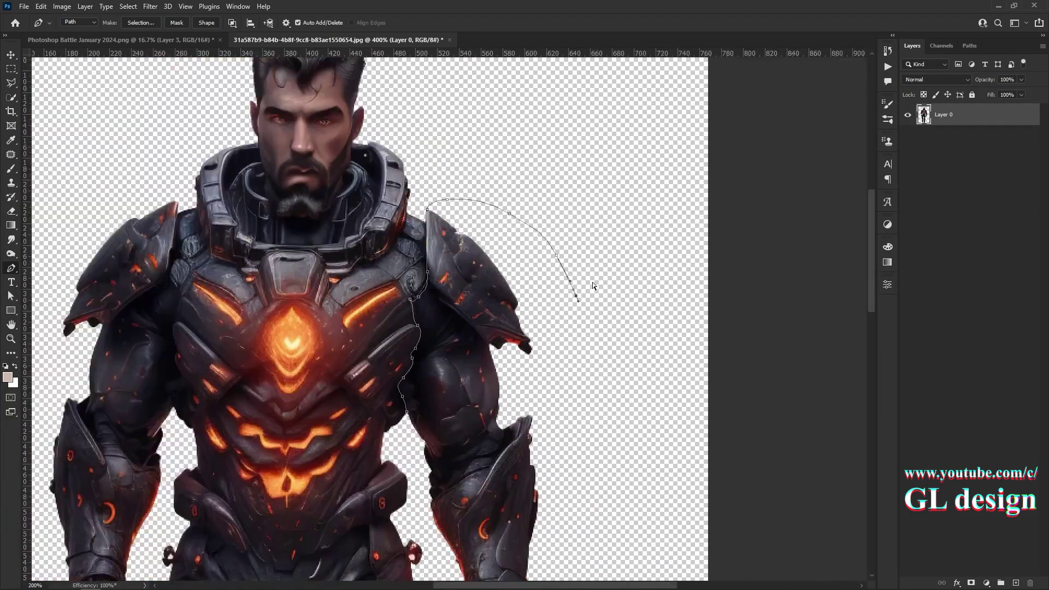
scroll(617, 298, "up", 2)
left_click_drag(444, 394, 422, 424)
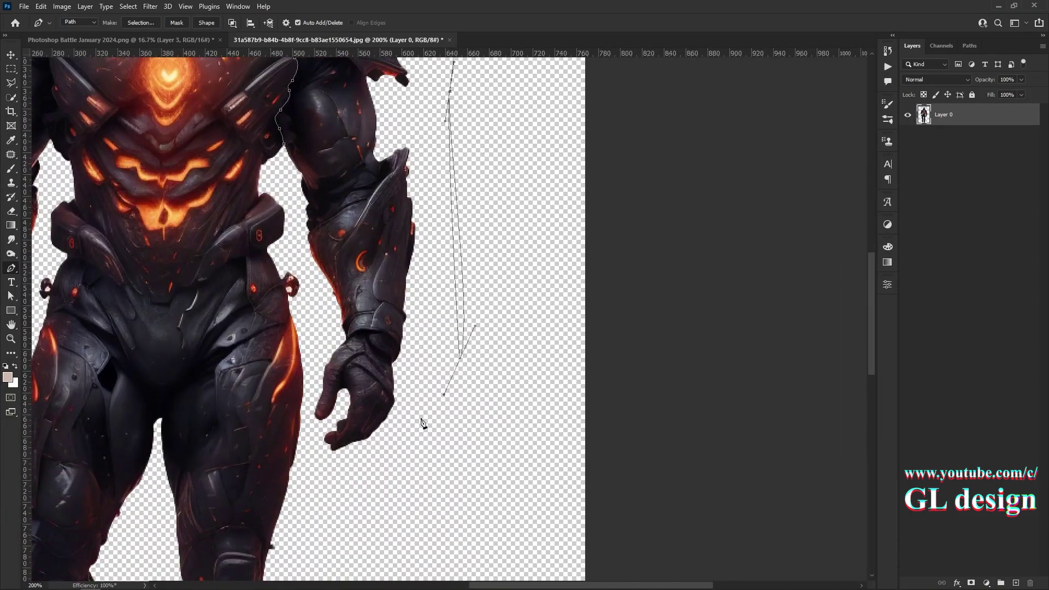
right_click(464, 269)
left_click(491, 306)
Copy the arm selection to a new layer and move it to the top of the poster
left_click(618, 262)
key("ctrl+j")
key("v")
mouse_move(473, 215)
left_mouse_down()
mouse_move(546, 342)
mouse_move(437, 271)
left_mouse_up()
left_click_drag(945, 137, 948, 120)
Name the arm layer 'right hand' and convert it to a Smart Object
type("right hand")
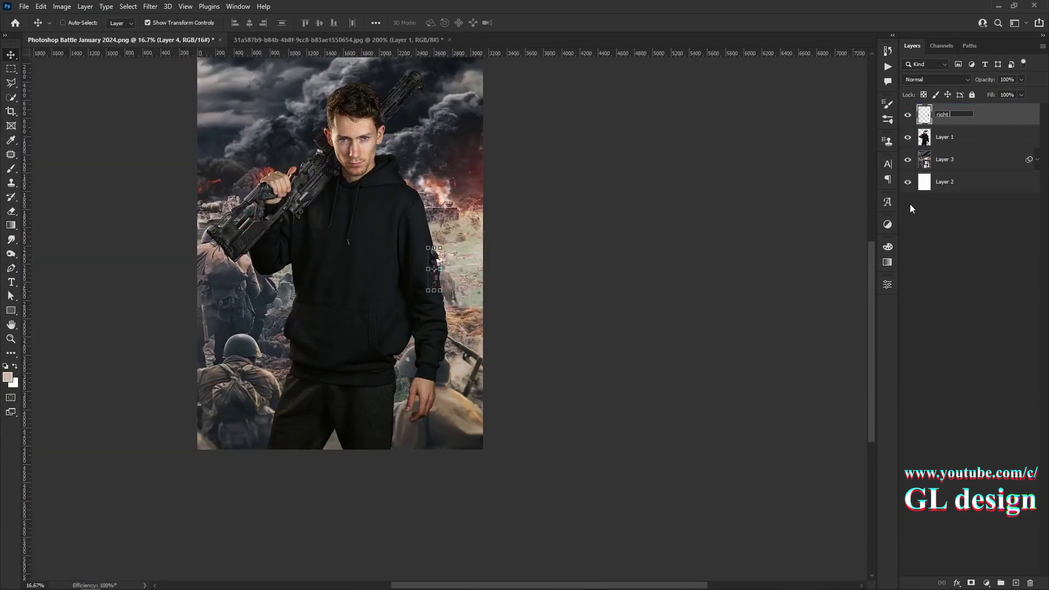
key("Return")
right_click(962, 115)
left_click(950, 259)
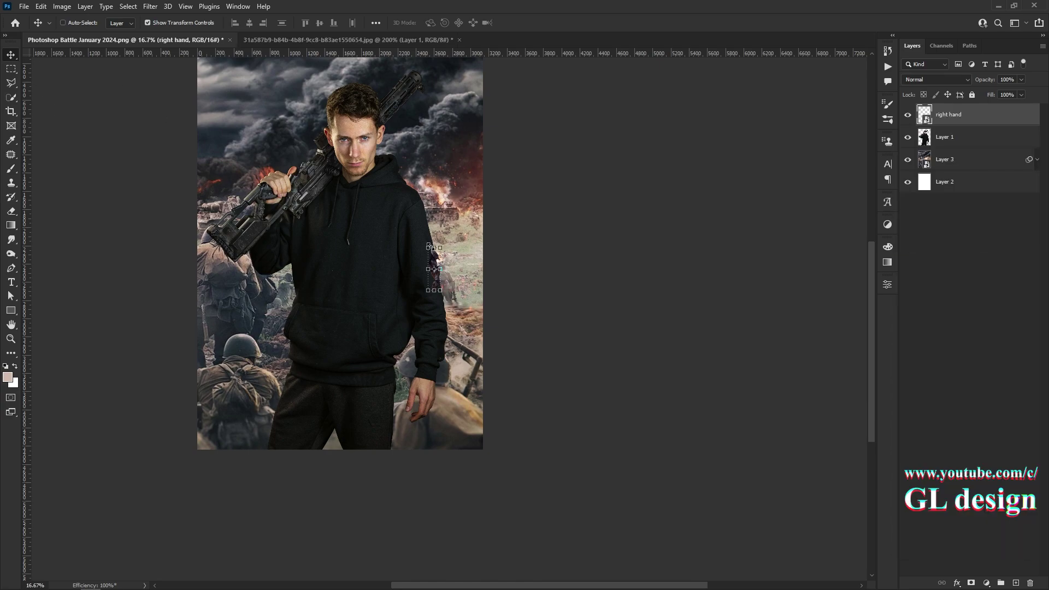
Scale, position and rotate the armored arm over the man's forearm
key("ctrl+t")
left_click_drag(431, 247, 419, 408)
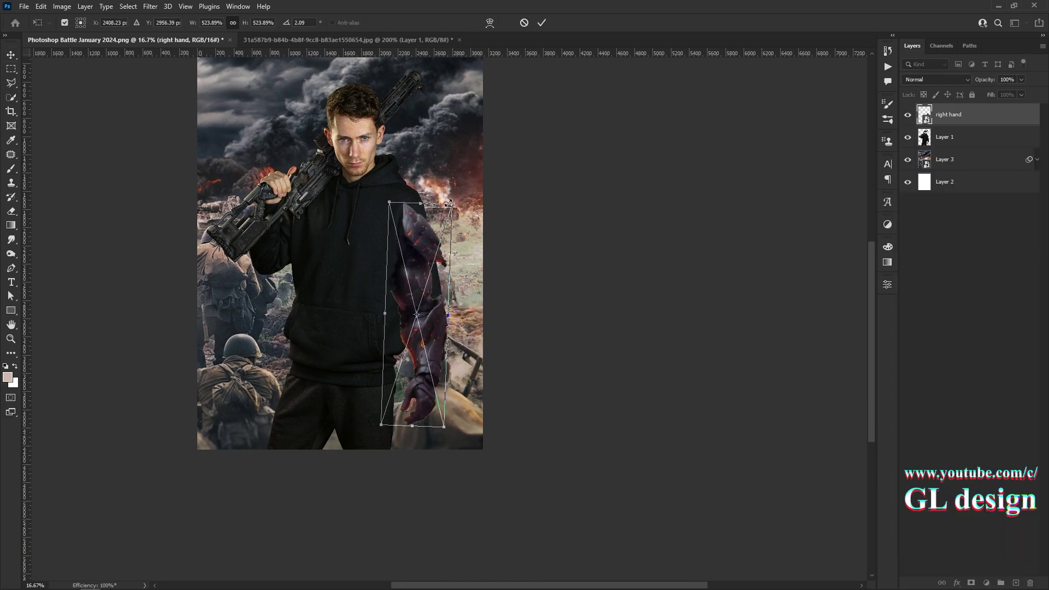
left_click_drag(449, 204, 451, 200)
left_click_drag(417, 299, 418, 271)
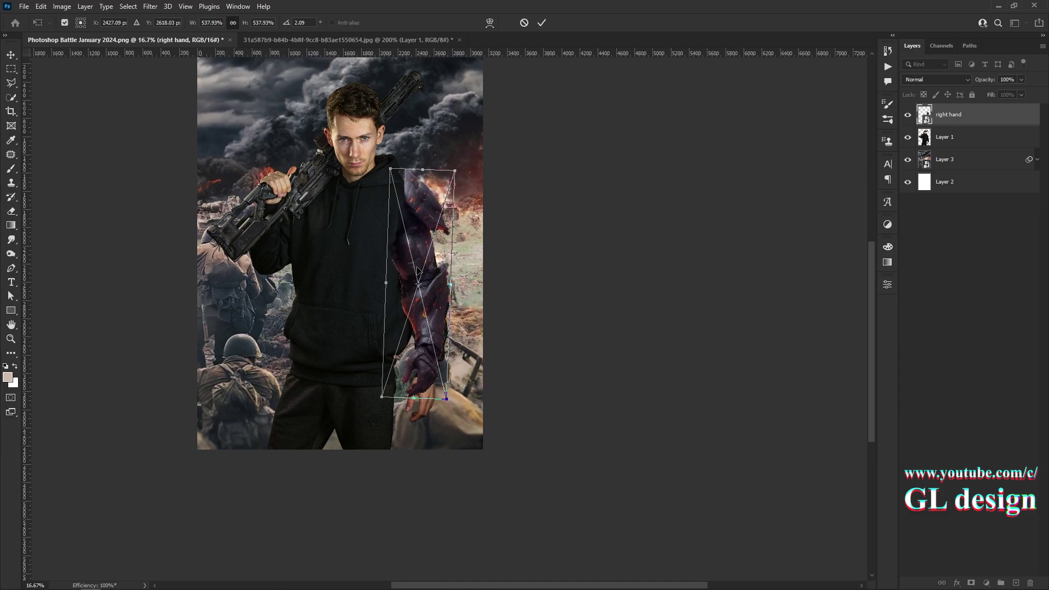
left_click_drag(428, 321, 431, 322)
left_click_drag(478, 271, 476, 272)
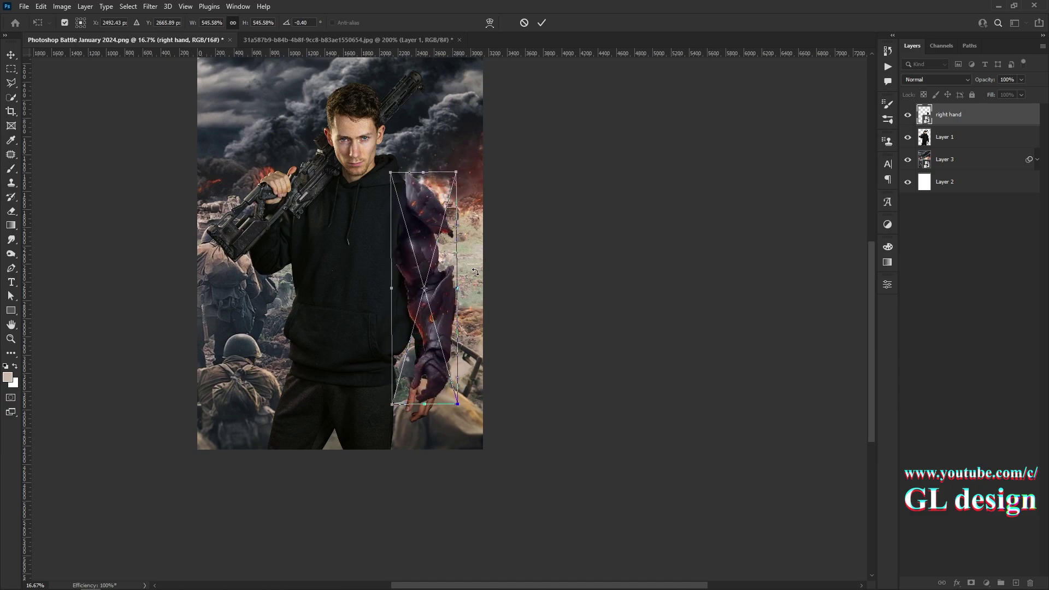
key("Return")
scroll(365, 259, "up", 1)
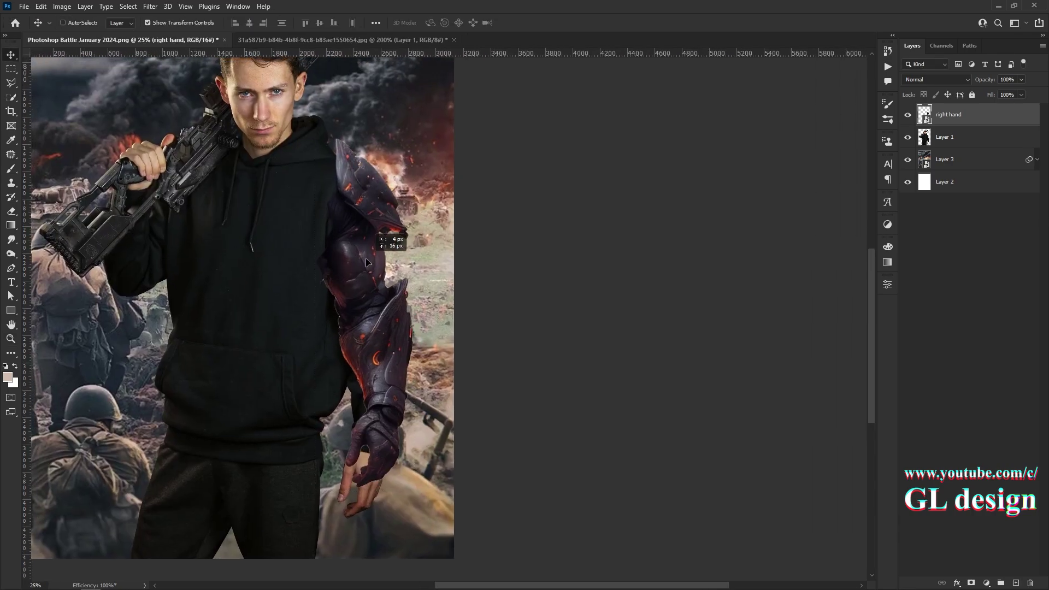
left_click_drag(394, 313, 401, 262)
Add a layer mask to the man's layer and set up a slightly larger brush
left_click(944, 136)
left_click(971, 583)
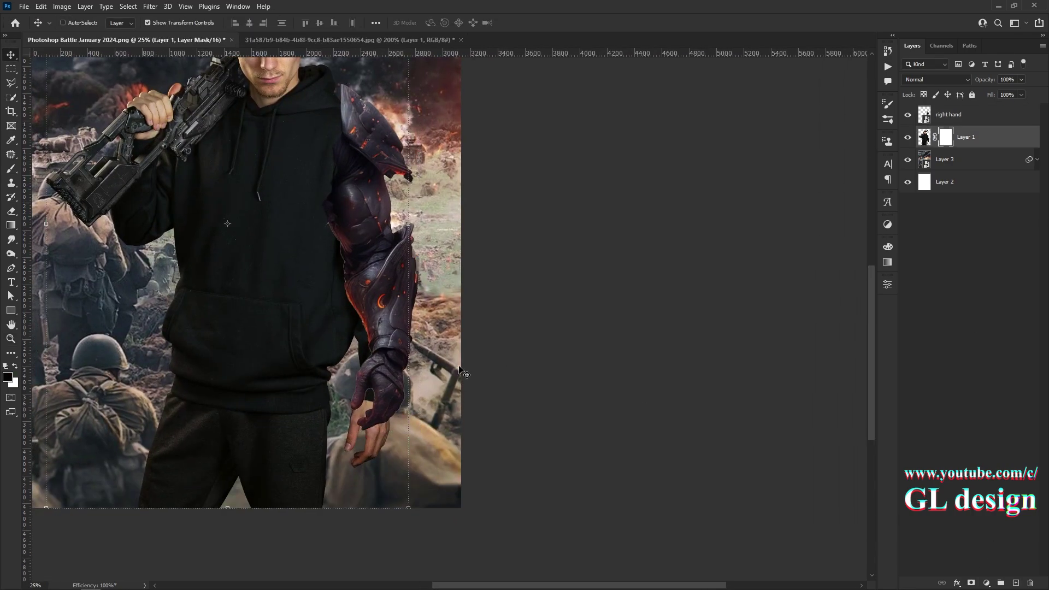
key("b")
key("shift+bracketright")
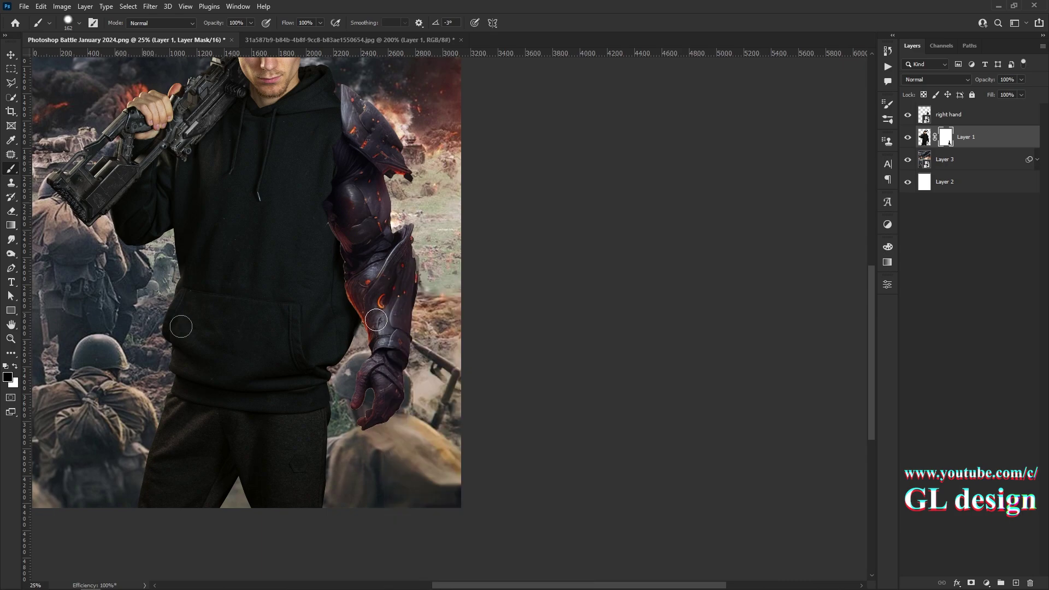
key("ctrl+0")
Trace the armored figure's legs with the Pen tool
key("v")
left_click(346, 42)
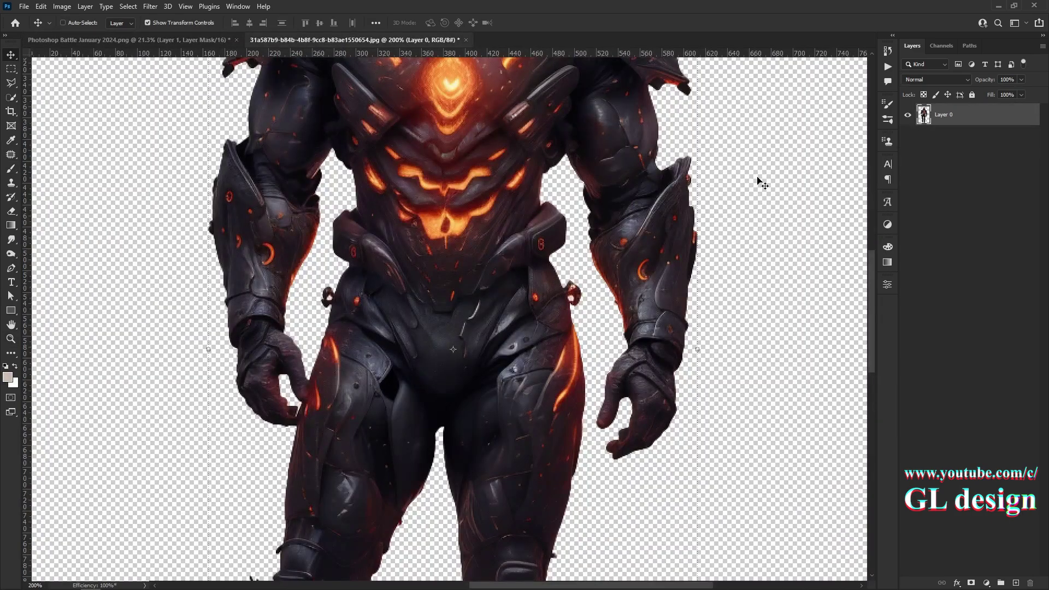
key("p")
key("ctrl+plus")
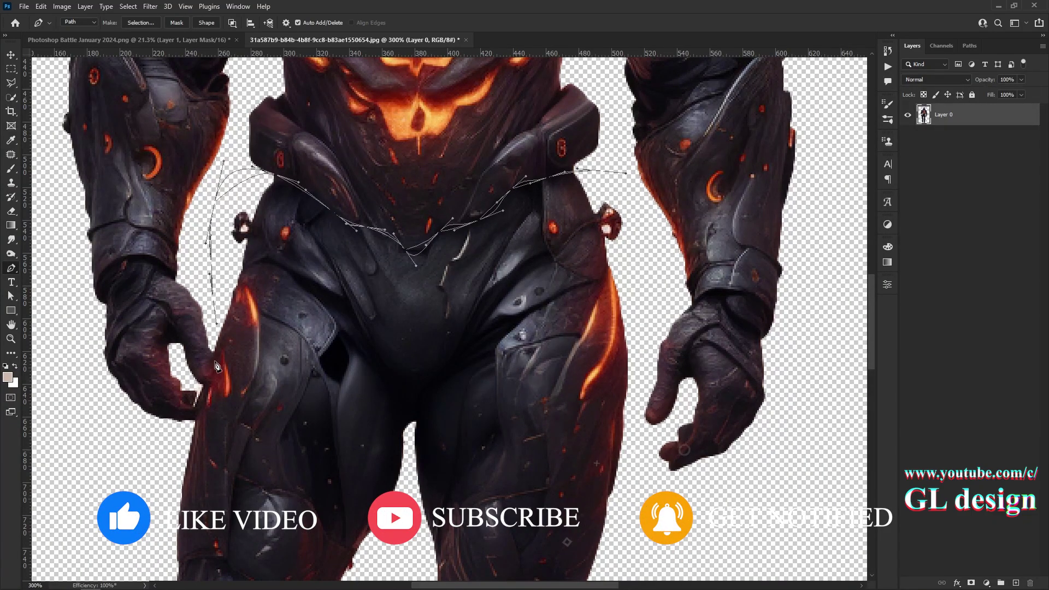
scroll(174, 476, "down", 10)
left_click(219, 349)
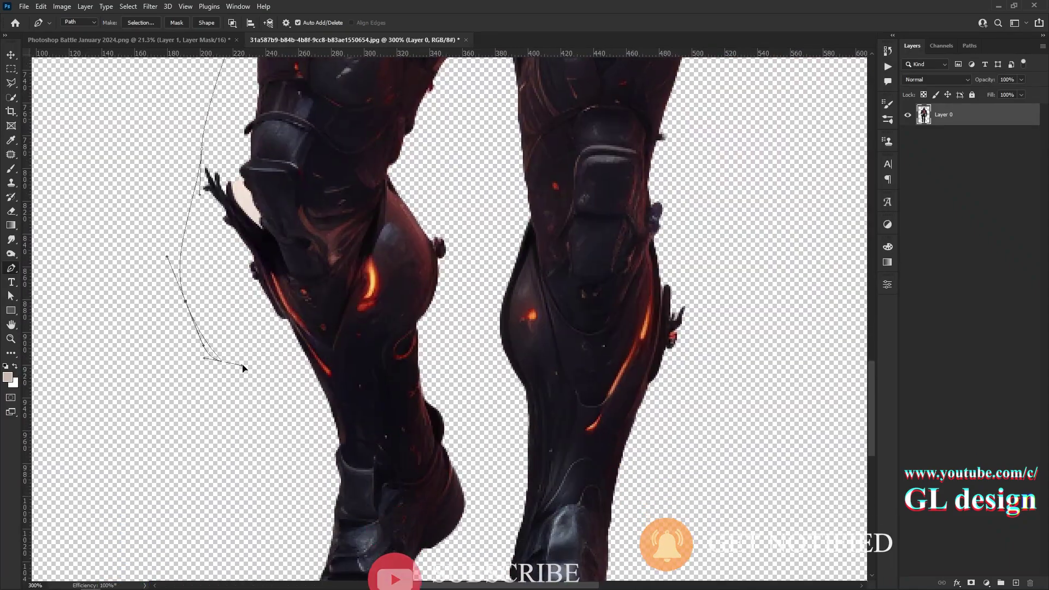
key("ctrl+minus")
key("ctrl+minus")
key("ctrl+minus")
Turn the leg path into a selection, copy it to a layer and drag it into the poster
right_click(509, 191)
left_click(532, 241)
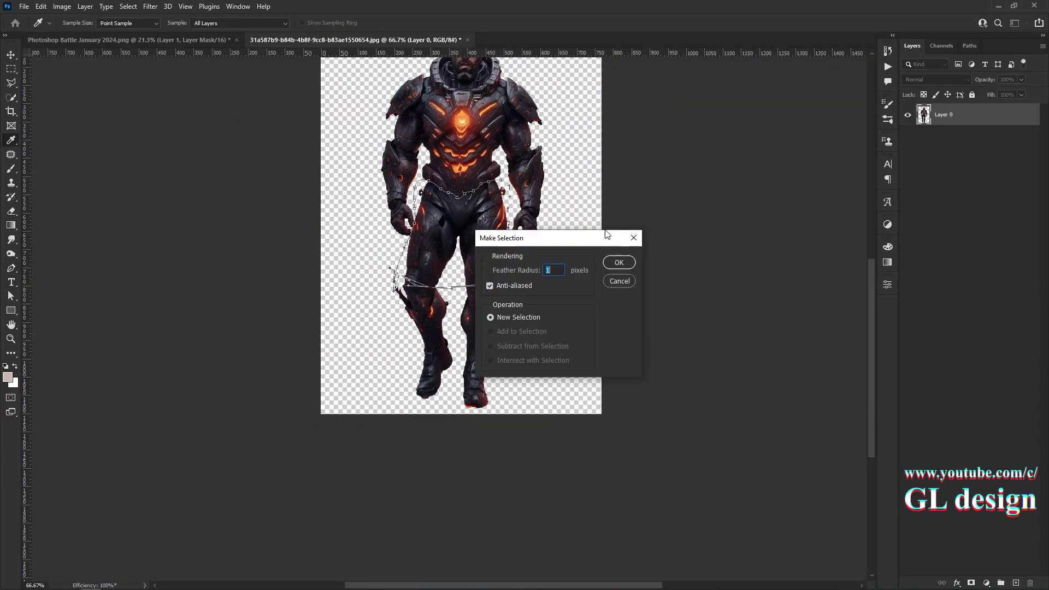
key("Return")
key("ctrl+j")
key("v")
left_click_drag(464, 262, 477, 281)
Convert the legs layer to a Smart Object and scale it over the man's trousers
right_click(950, 137)
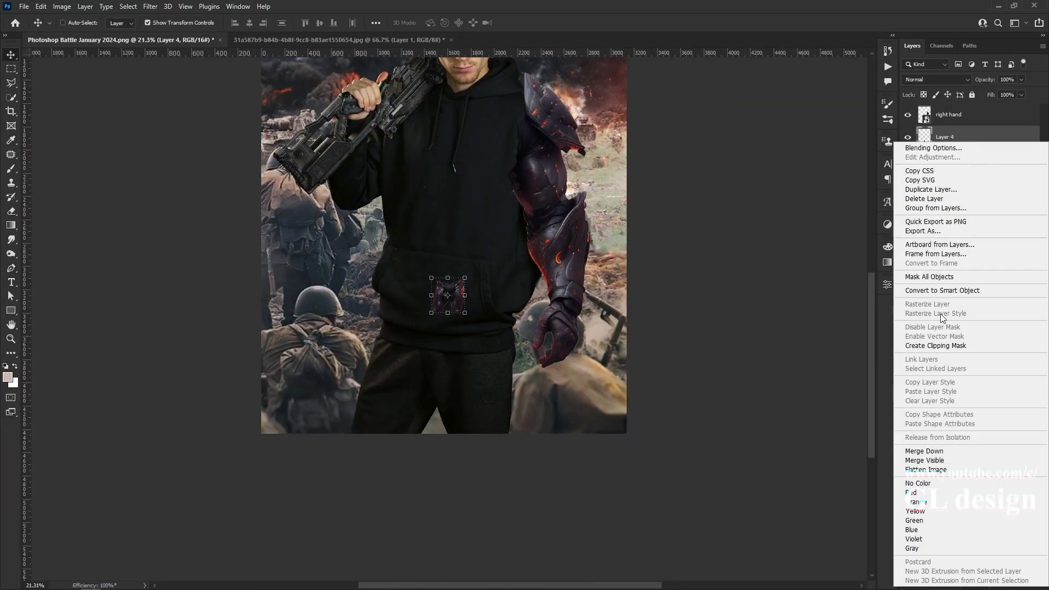
left_click(939, 290)
key("ctrl+t")
left_click_drag(471, 353, 504, 293)
left_click_drag(481, 234, 459, 392)
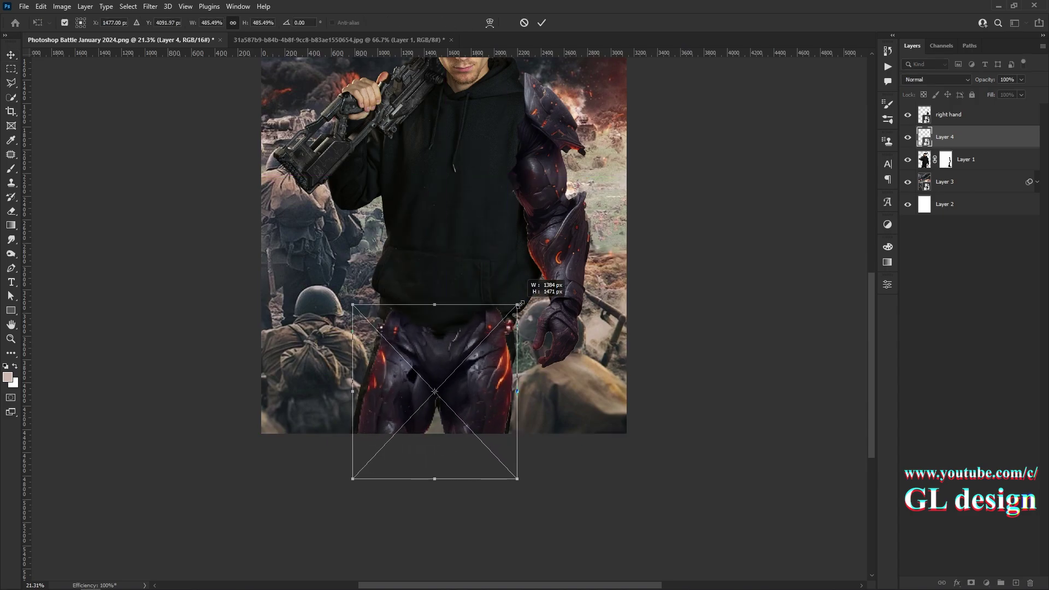
left_click_drag(483, 339, 516, 305)
left_click_drag(480, 393, 492, 374)
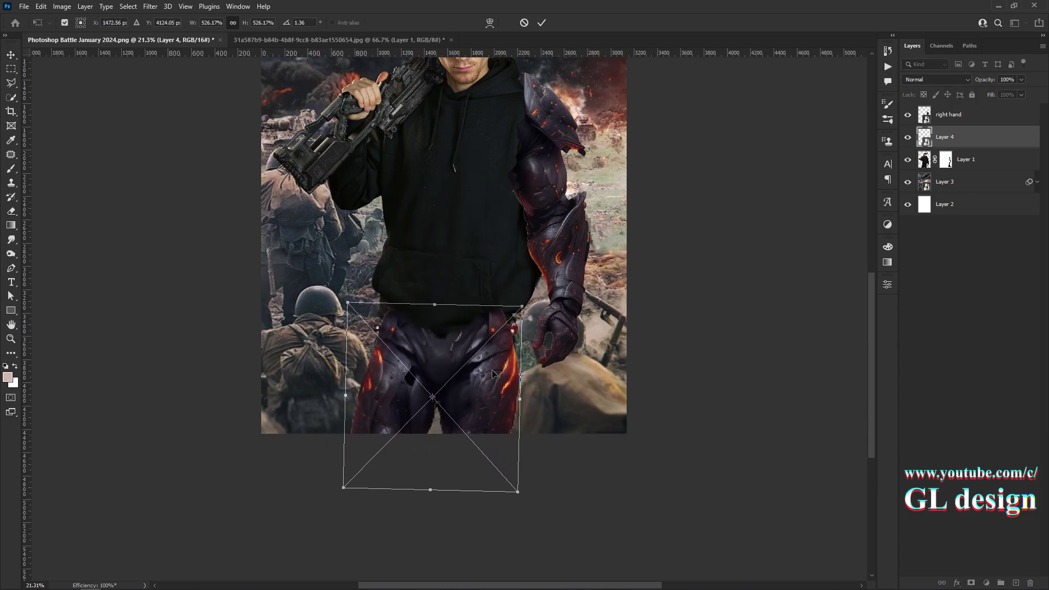
Warp the leg armor mesh to fit the figure's hips and commit
left_click(490, 22)
key("ctrl+plus")
key("ctrl+plus")
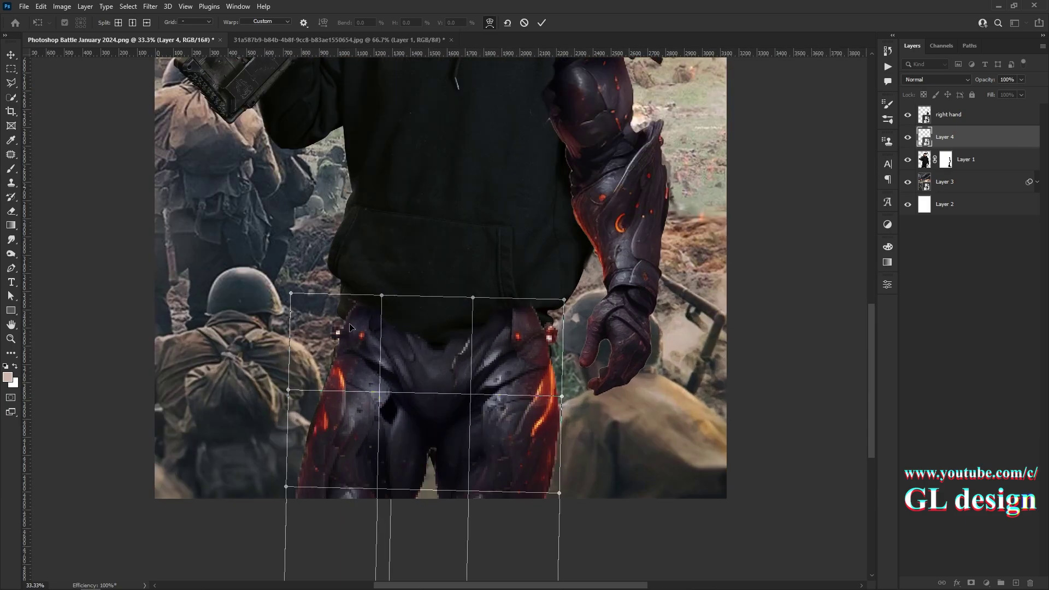
left_click_drag(347, 324, 344, 324)
left_click_drag(563, 300, 578, 306)
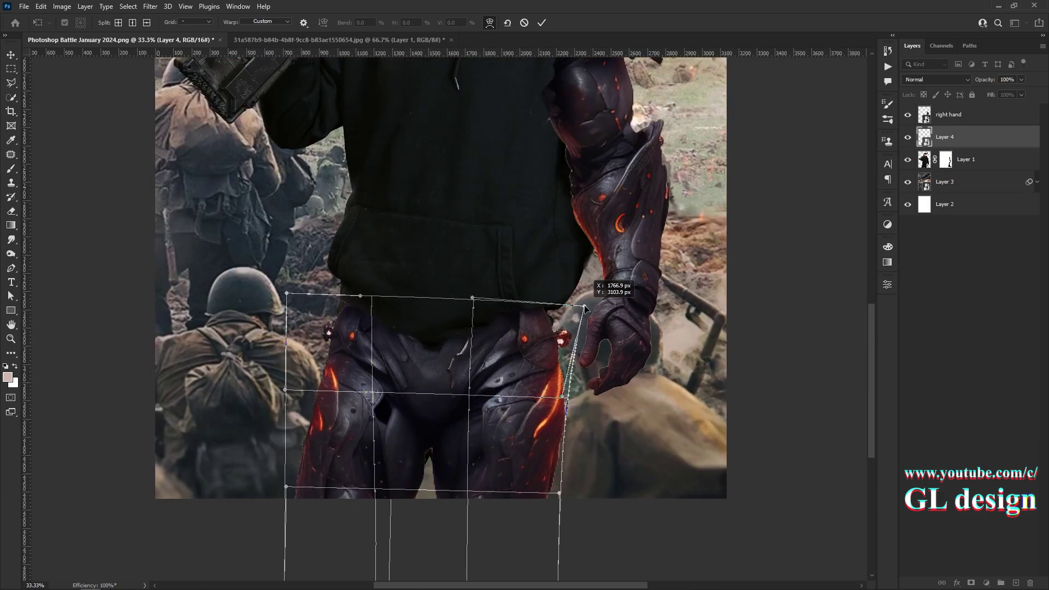
left_click(542, 23)
Switch to the armor suit image and zoom in on the chest and collar
key("ctrl+Tab")
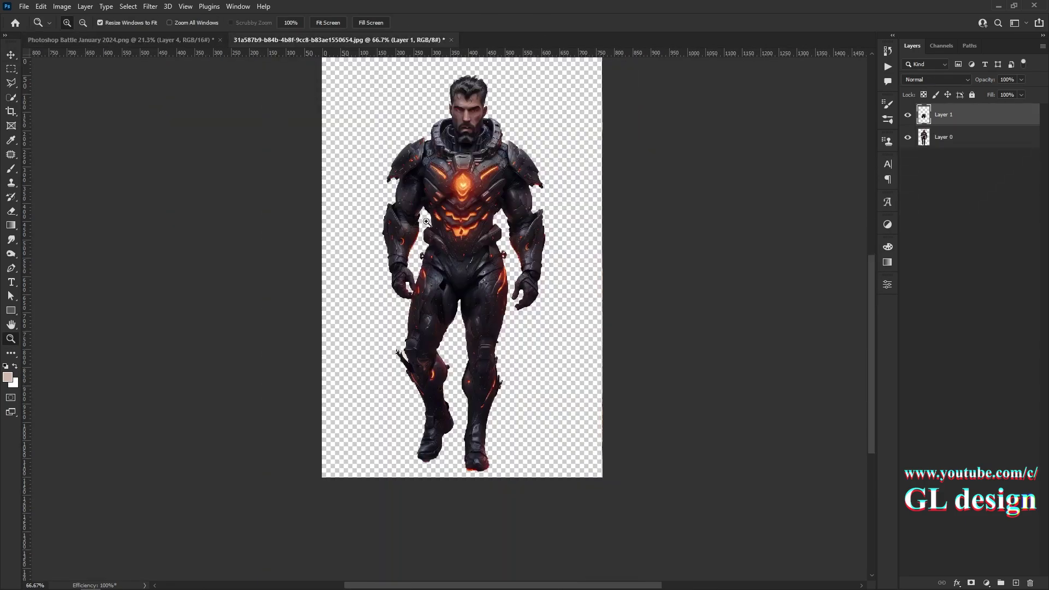
key("z")
left_click(490, 241)
left_click(490, 241)
scroll(513, 252, "up", 5)
key("ctrl+plus")
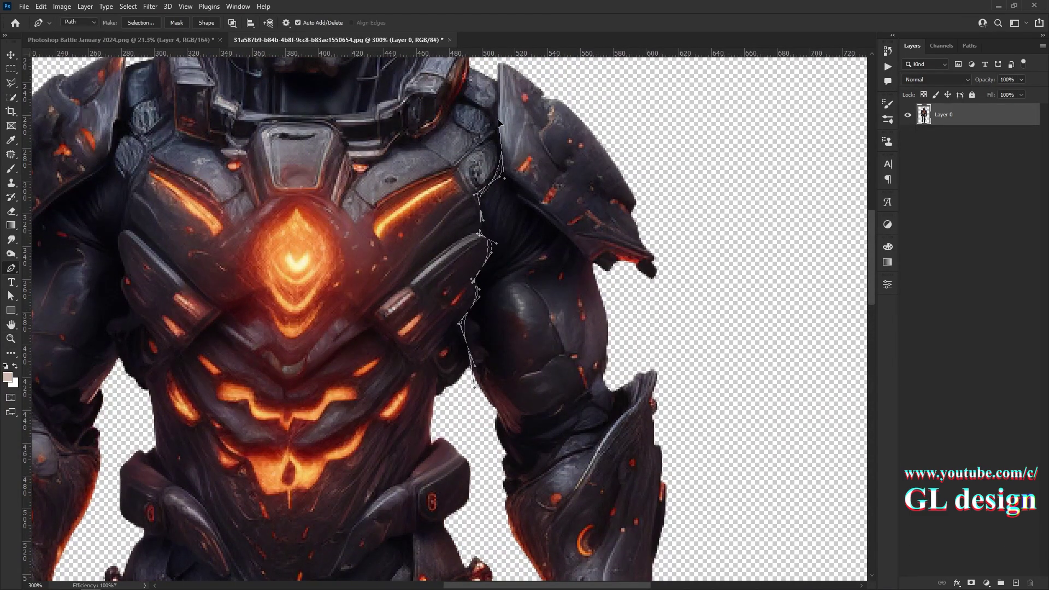
left_click_drag(498, 123, 535, 223)
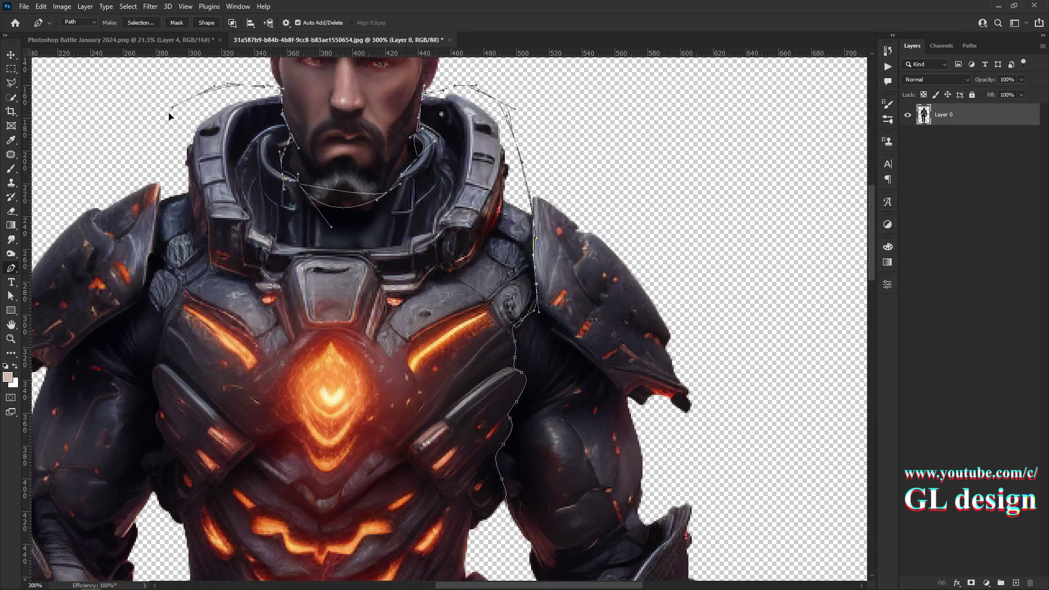
Trace the chest armor outline with Pen anchors down to the belt
scroll(170, 116, "down", 3)
scroll(254, 194, "left", 3)
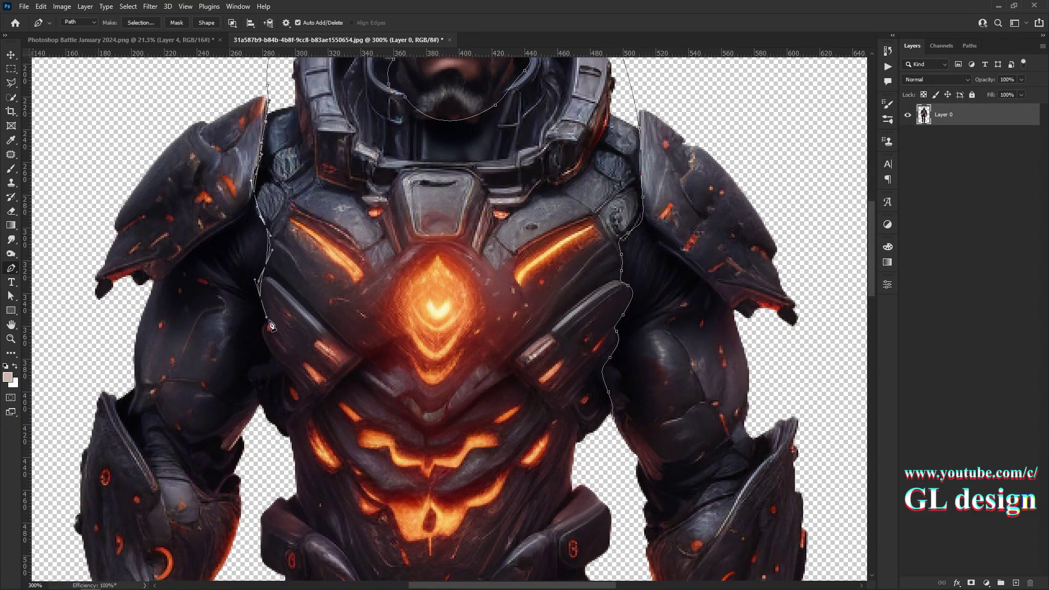
scroll(263, 339, "down", 5)
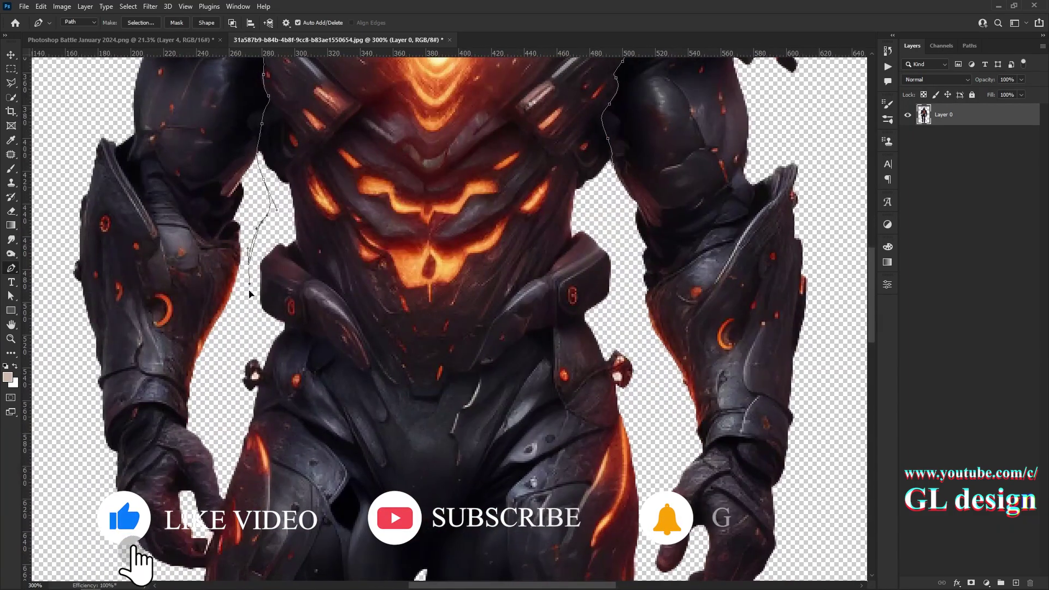
scroll(250, 297, "down", 2)
scroll(289, 224, "left", 2)
left_click(307, 210)
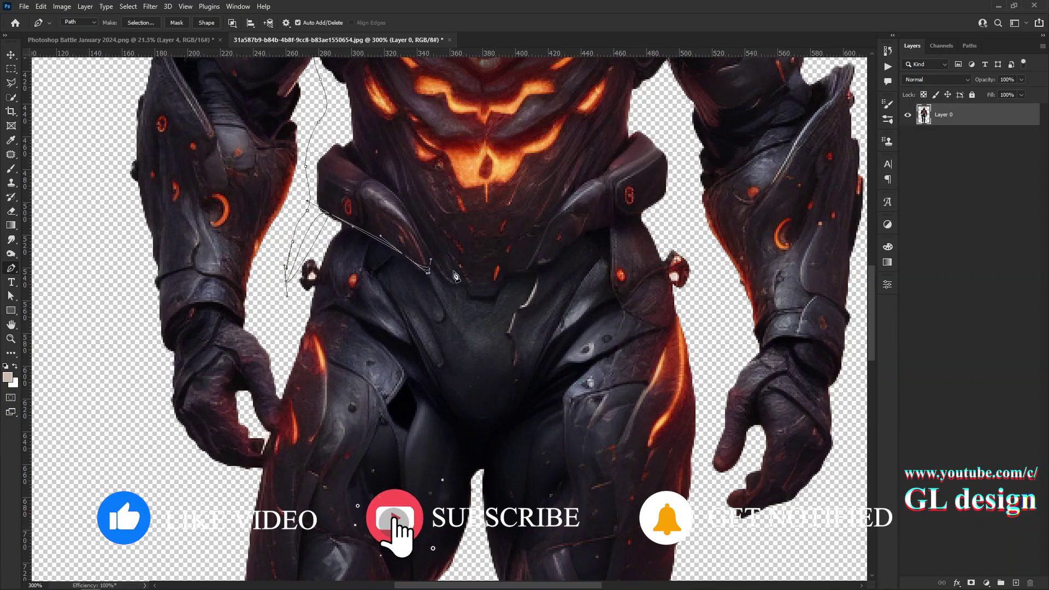
left_click_drag(469, 294, 469, 301)
scroll(469, 321, "up", 1)
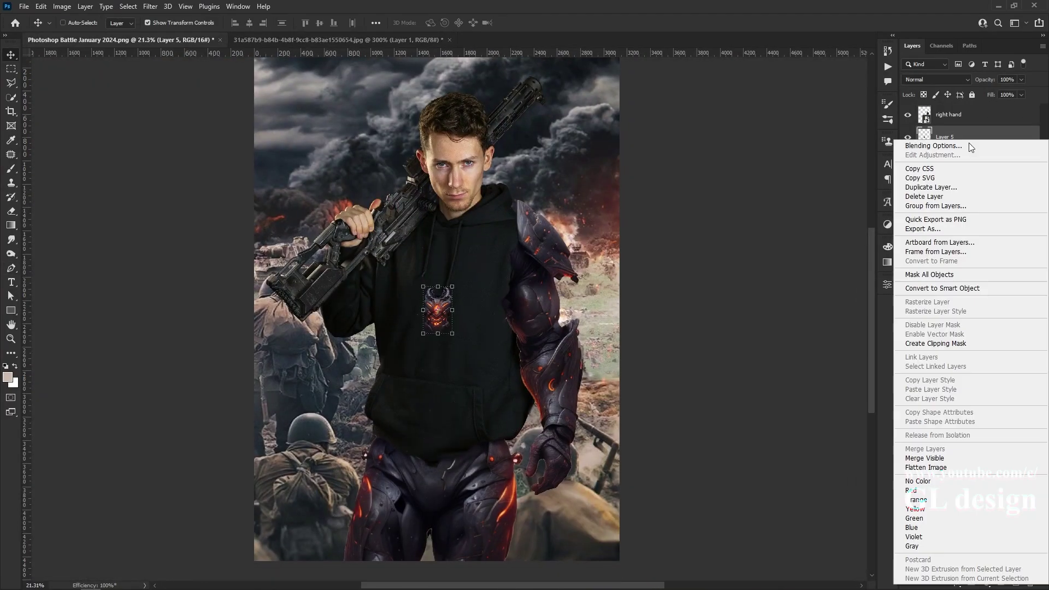
Enlarge the chest armor over the whole torso and rotate it about 2.4°
left_click_drag(438, 336, 438, 464)
left_click_drag(466, 350, 474, 327)
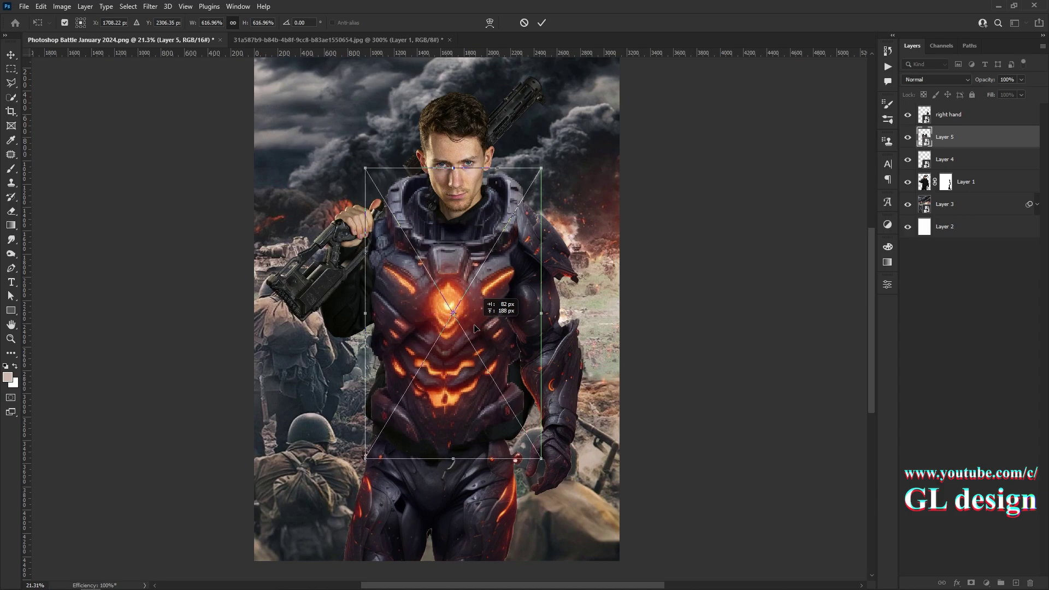
left_click_drag(365, 465, 361, 465)
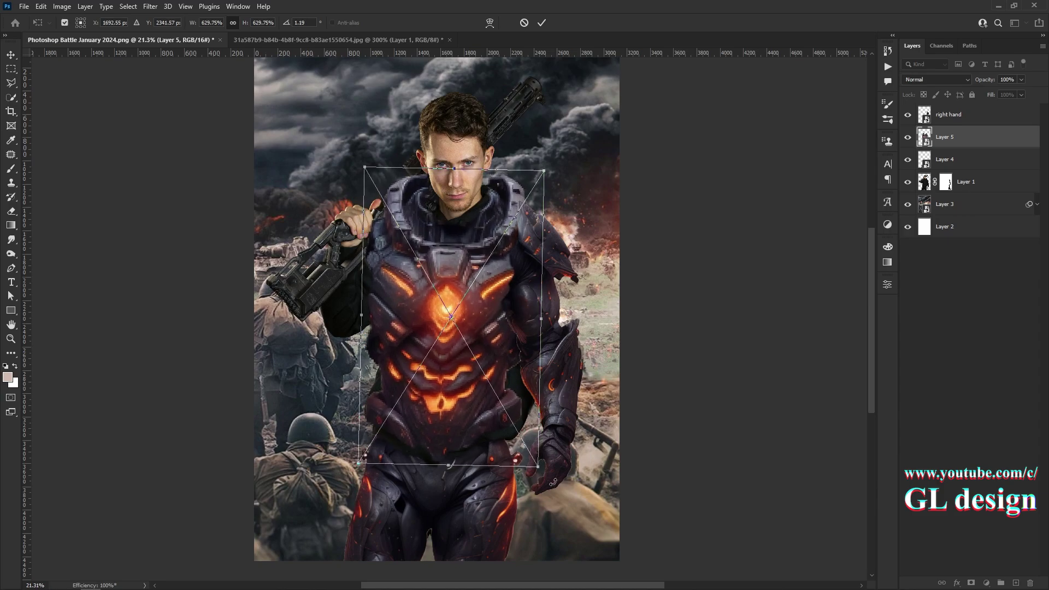
left_click_drag(541, 465, 545, 471)
left_click_drag(592, 427, 586, 425)
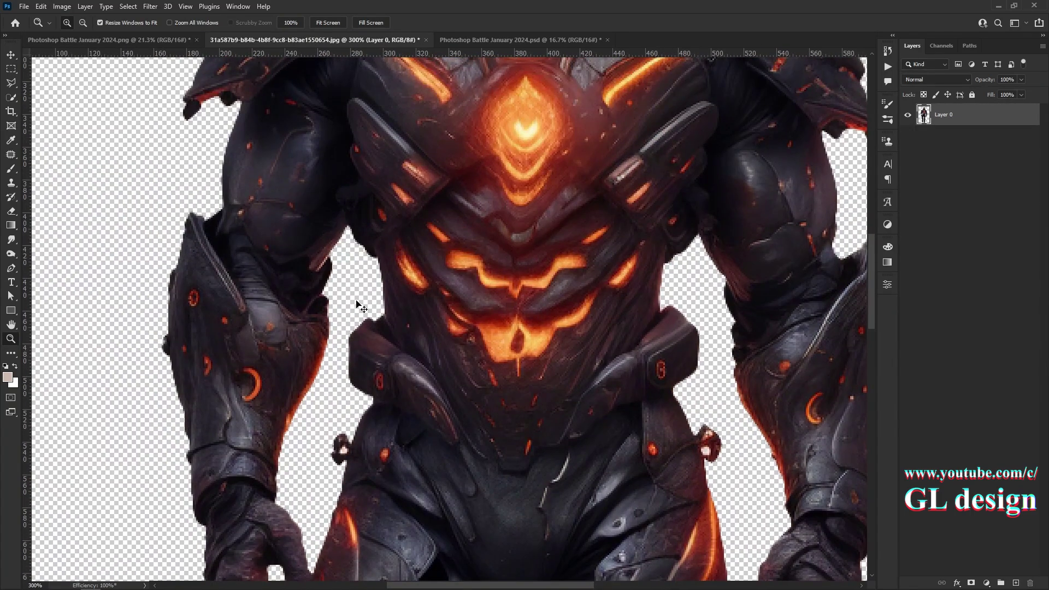
Turn the traced upper-arm path on the armor suit into a selection
scroll(386, 189, "up", 5)
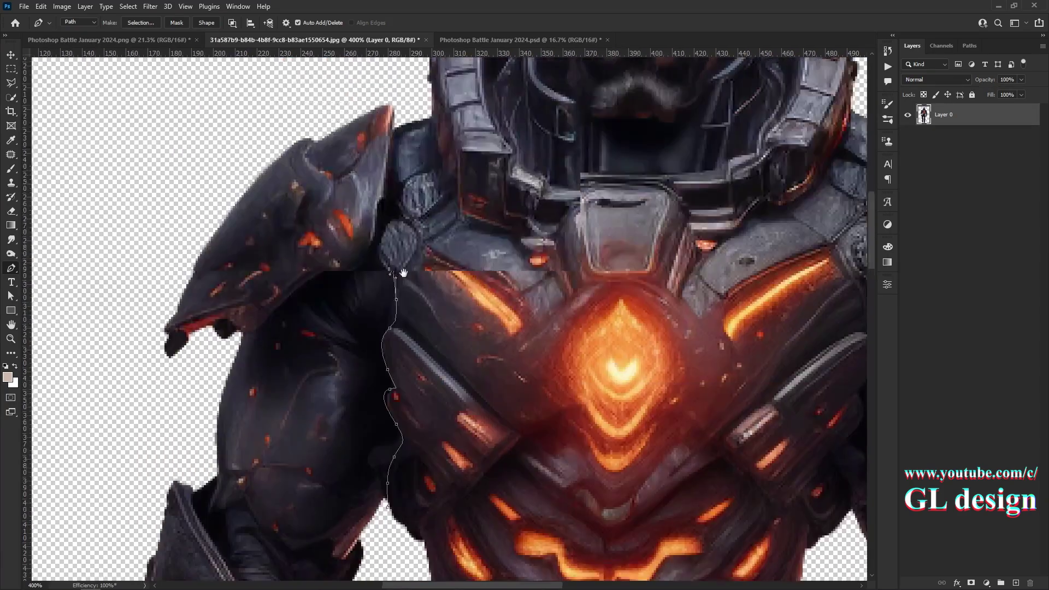
scroll(398, 209, "up", 1)
scroll(271, 114, "down", 7)
scroll(202, 323, "left", 3)
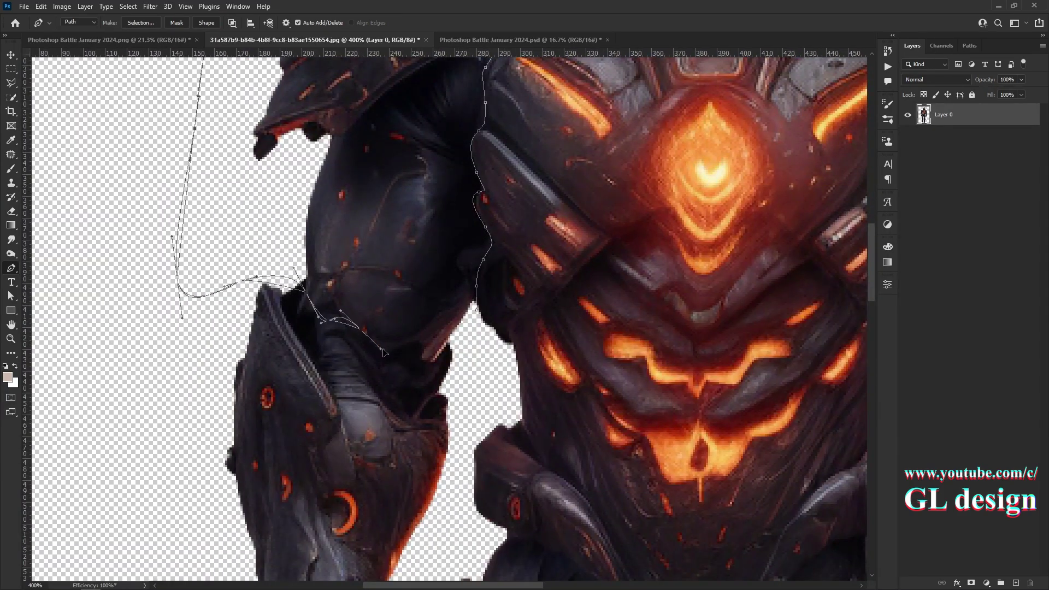
right_click(416, 253)
left_click(448, 297)
Copy the arm onto its own layer and target the body armor layer in its group
scroll(487, 274, "down", 1)
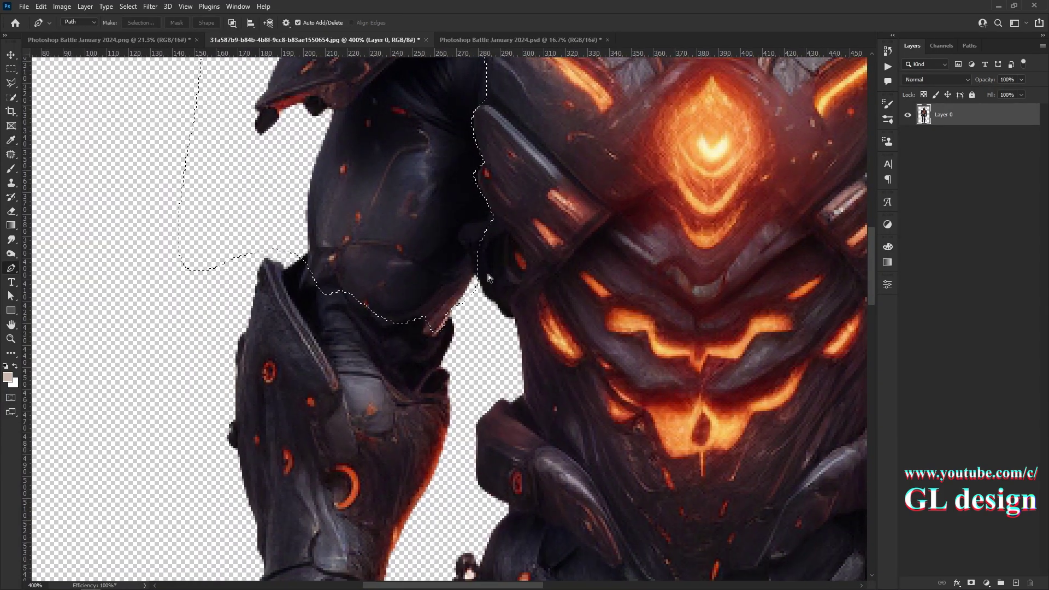
key("ctrl+j")
key("v")
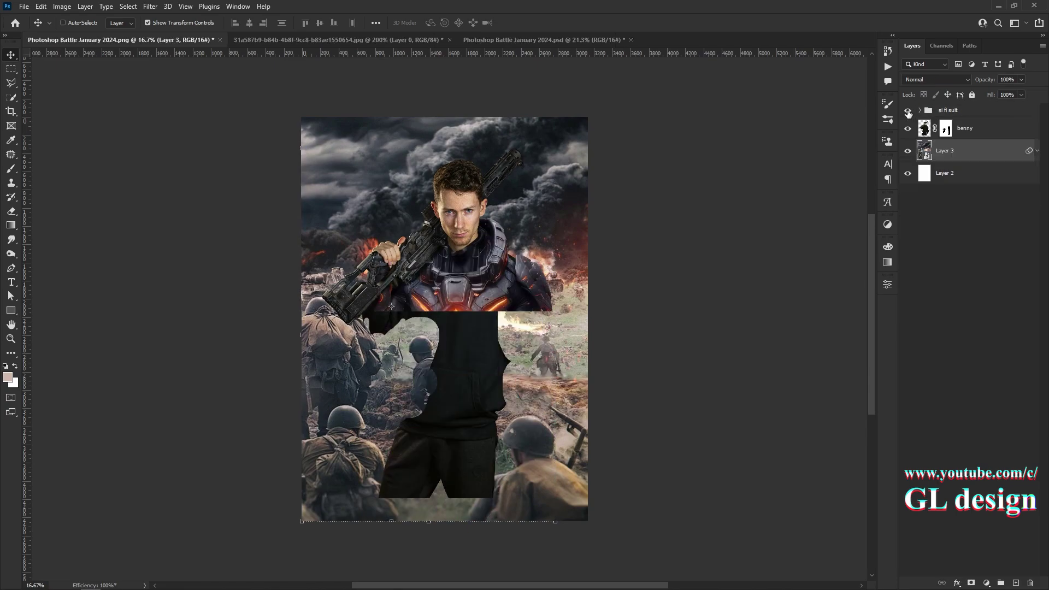
left_click(928, 152)
left_click(980, 192)
Add an Exposure adjustment clipped to the body armor and lower the exposure
left_click(986, 583)
left_click(978, 467)
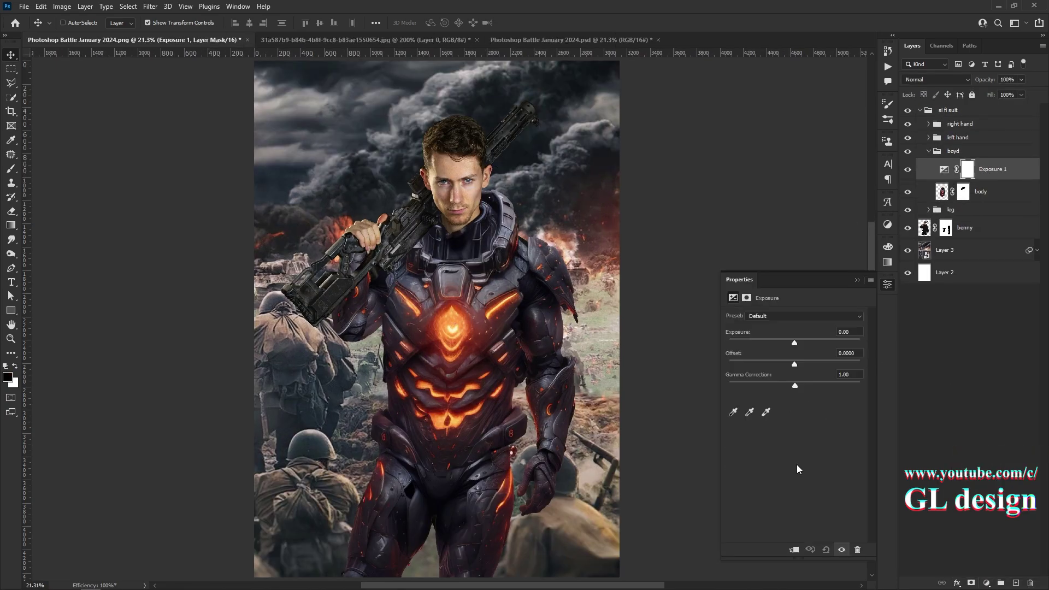
left_click(793, 549)
left_click_drag(795, 340, 774, 344)
Invert the Exposure mask and paint white over the chest and collar
key("ctrl+i")
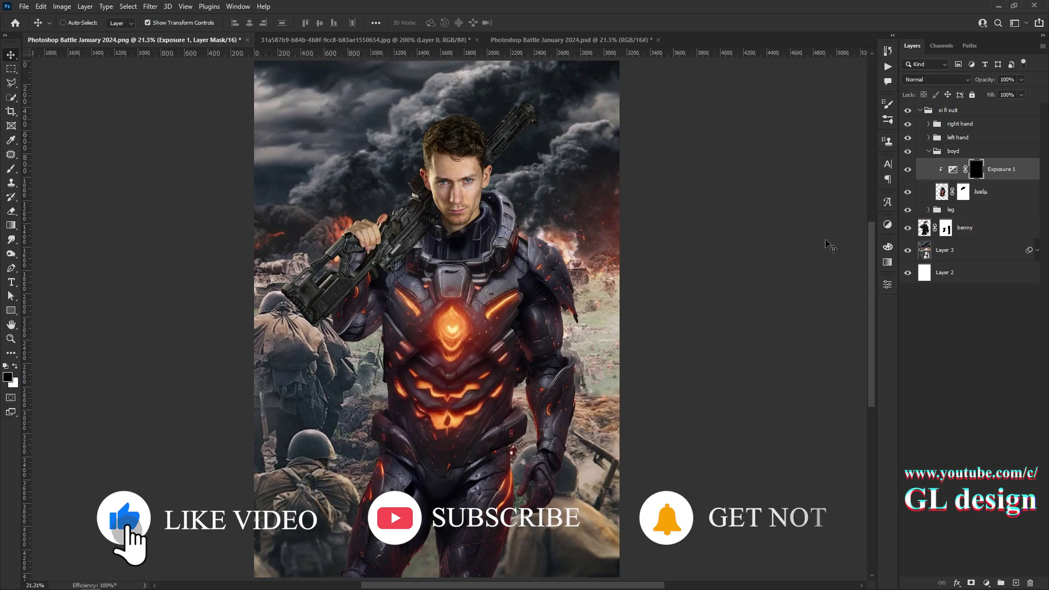
key("b")
scroll(432, 218, "up", 4)
left_click_drag(415, 232, 431, 208)
key("x")
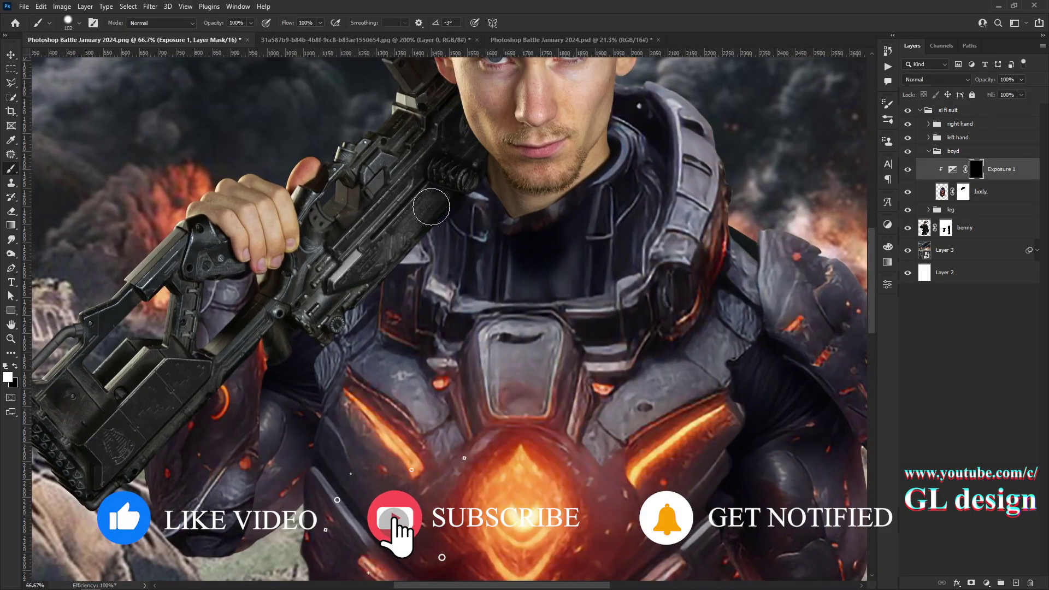
right_click(454, 208)
key("Escape")
mouse_move(456, 169)
left_mouse_down()
mouse_move(372, 295)
mouse_move(360, 261)
left_mouse_up()
left_click_drag(433, 178, 324, 283)
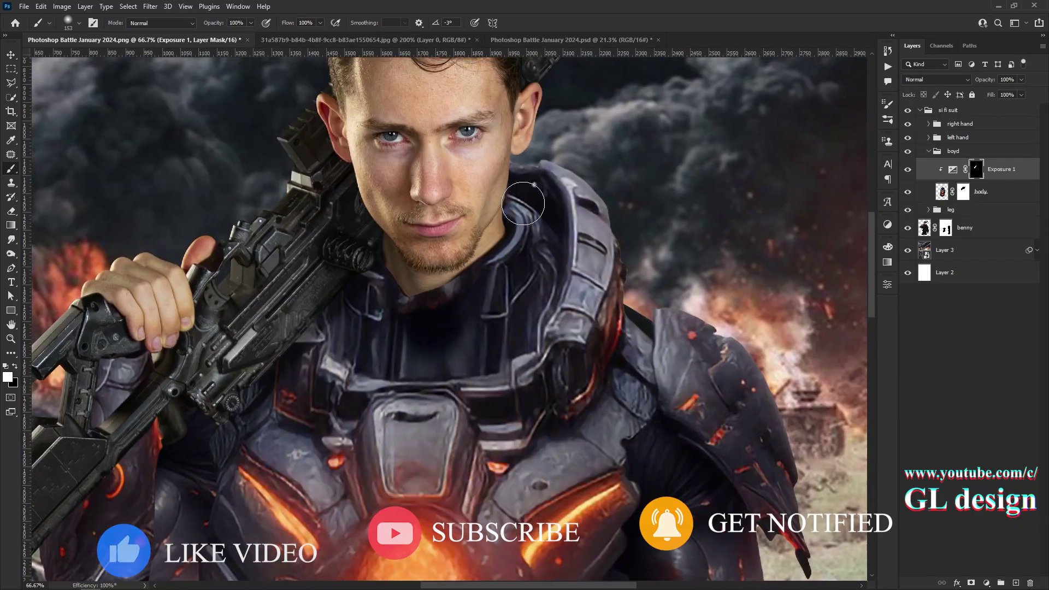
left_click_drag(530, 188, 519, 328)
Check the benny layer mask, collapse the body armor group and open the left hand group
key("ctrl+0")
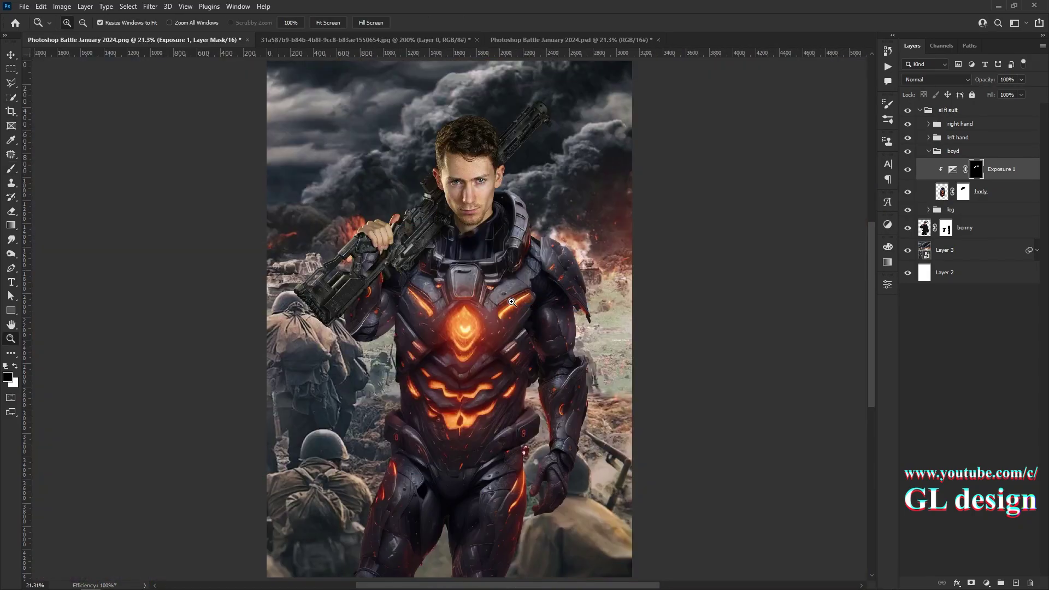
left_click(946, 228)
key("b")
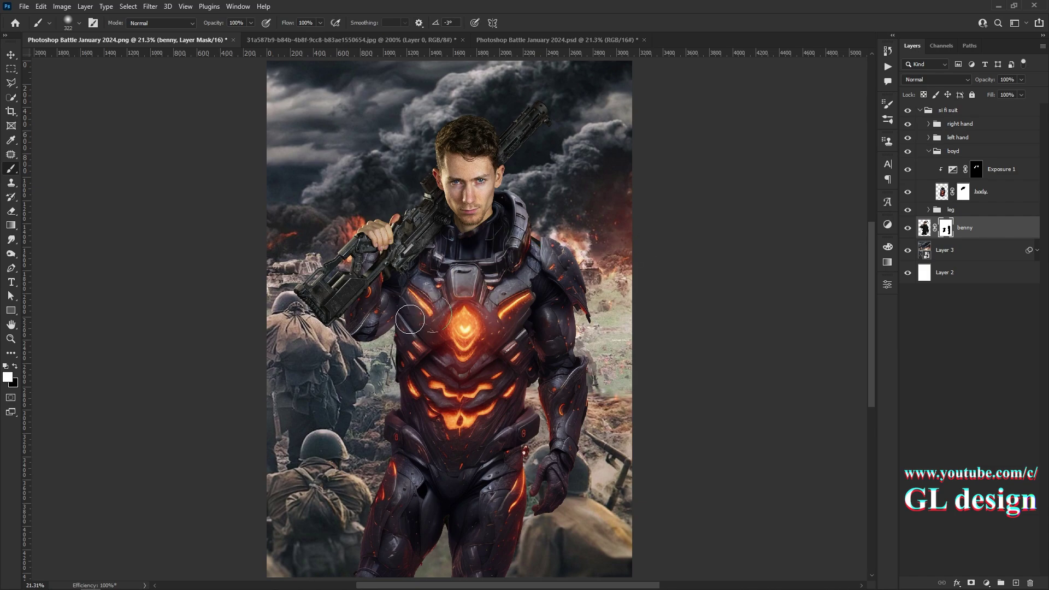
left_click(976, 170)
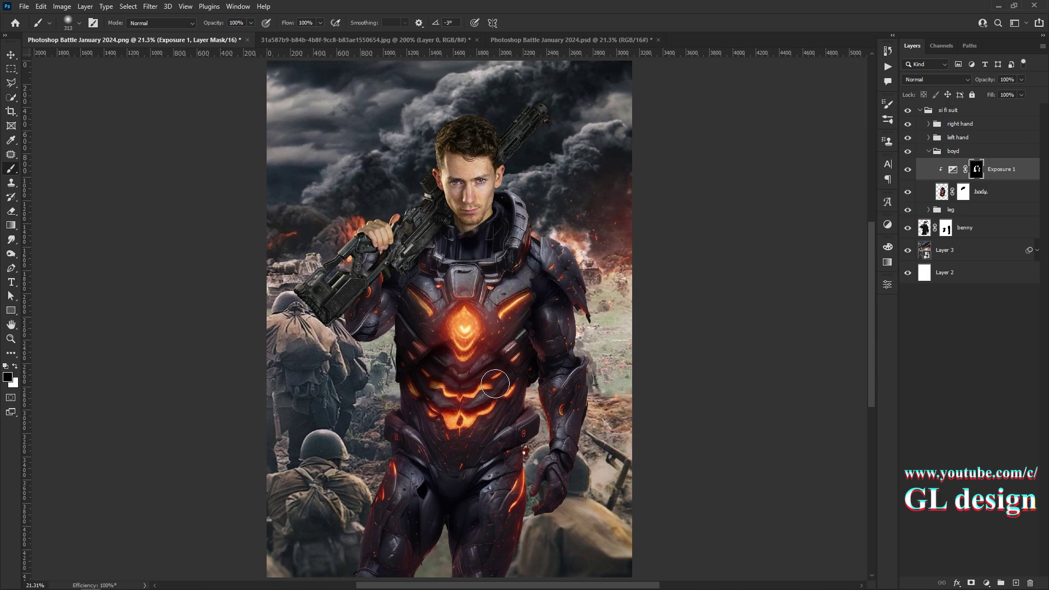
left_click(445, 292)
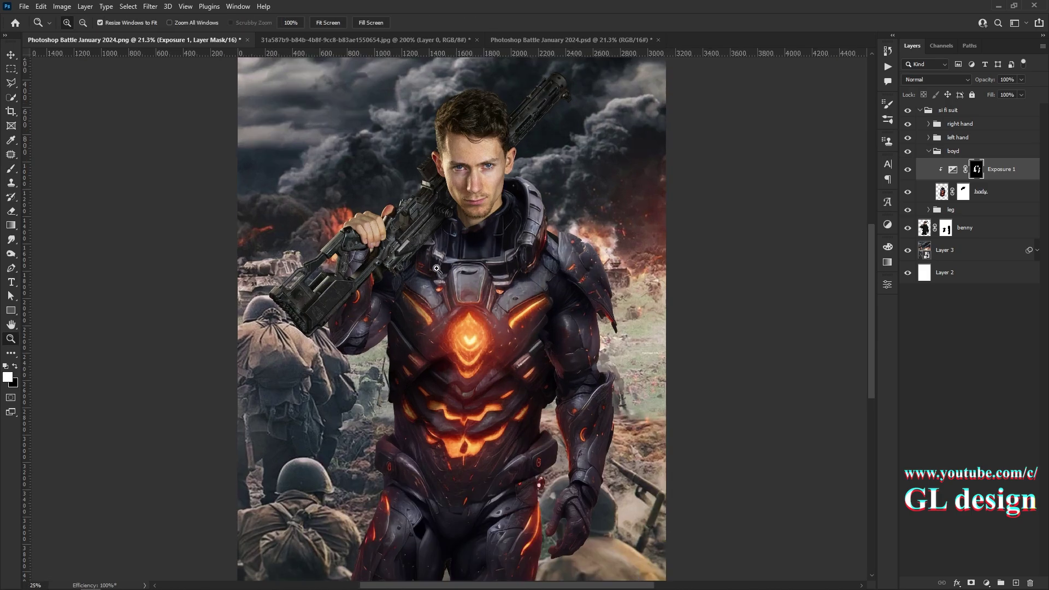
key("v")
left_click(928, 150)
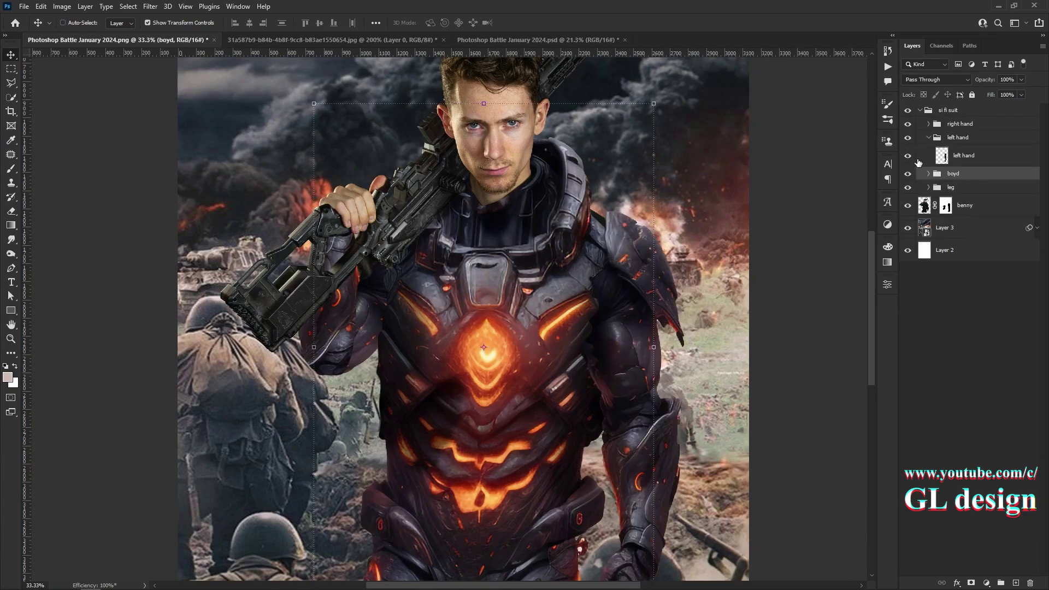
Add a clipped Exposure 2 adjustment to the left hand copy layer with an inverted mask
left_click(928, 138)
left_click(928, 123)
left_click(978, 164)
left_click(987, 583)
left_click(978, 445)
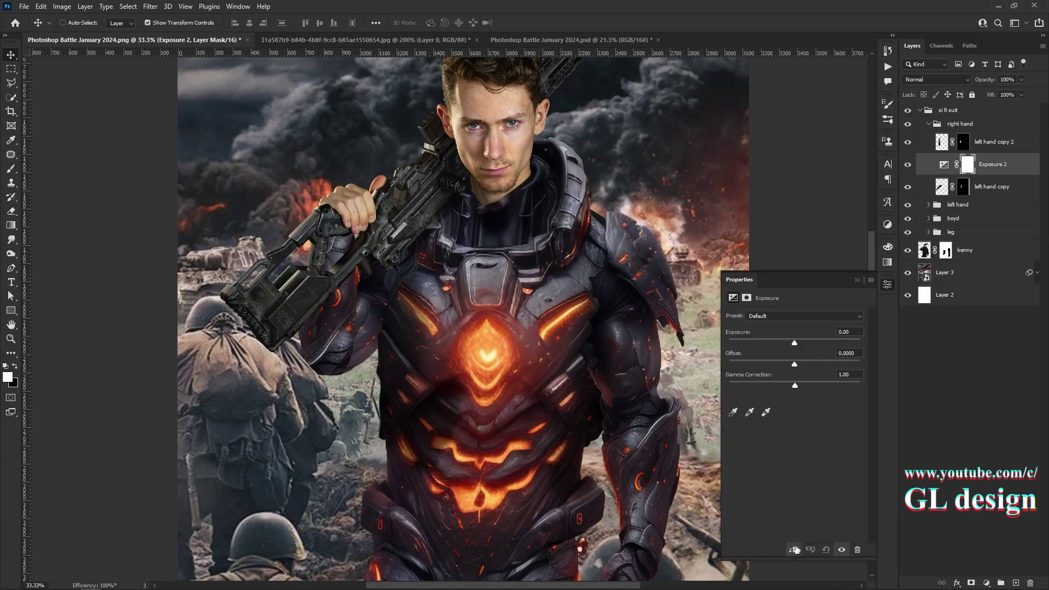
left_click(888, 284)
key("ctrl+i")
key("b")
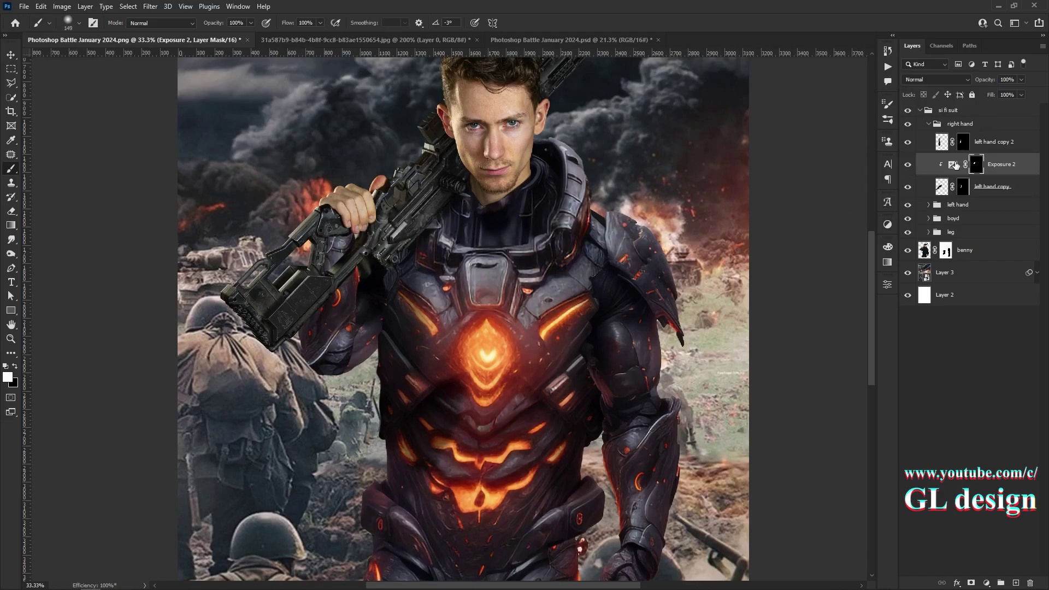
double_click(953, 164)
left_click(948, 242)
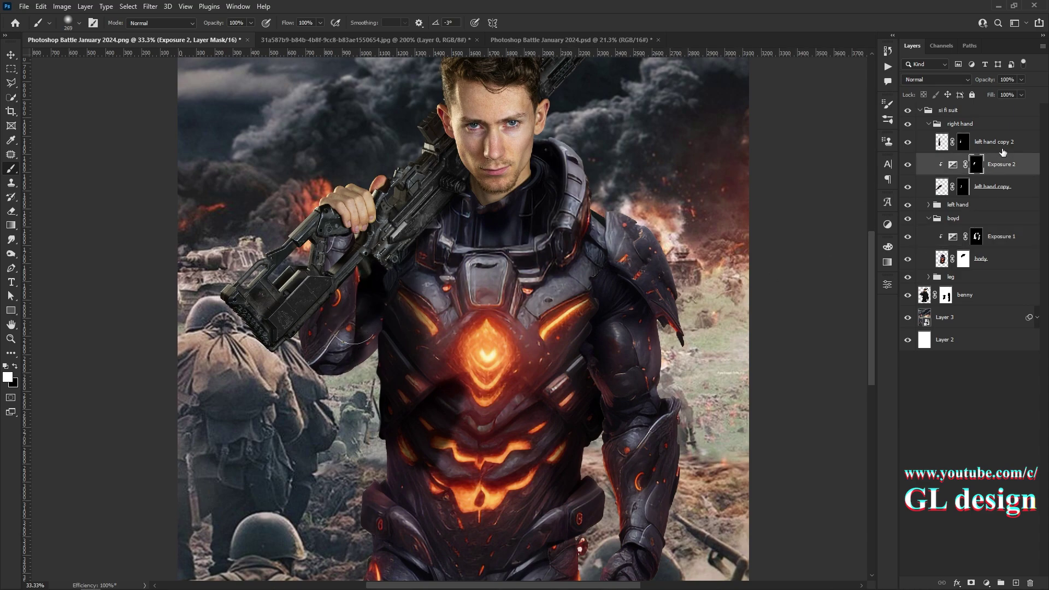
Add a clipped, inverted Exposure 3 adjustment and paint it onto the arm beside the gun
left_click(986, 582)
left_click(978, 444)
left_click(792, 550)
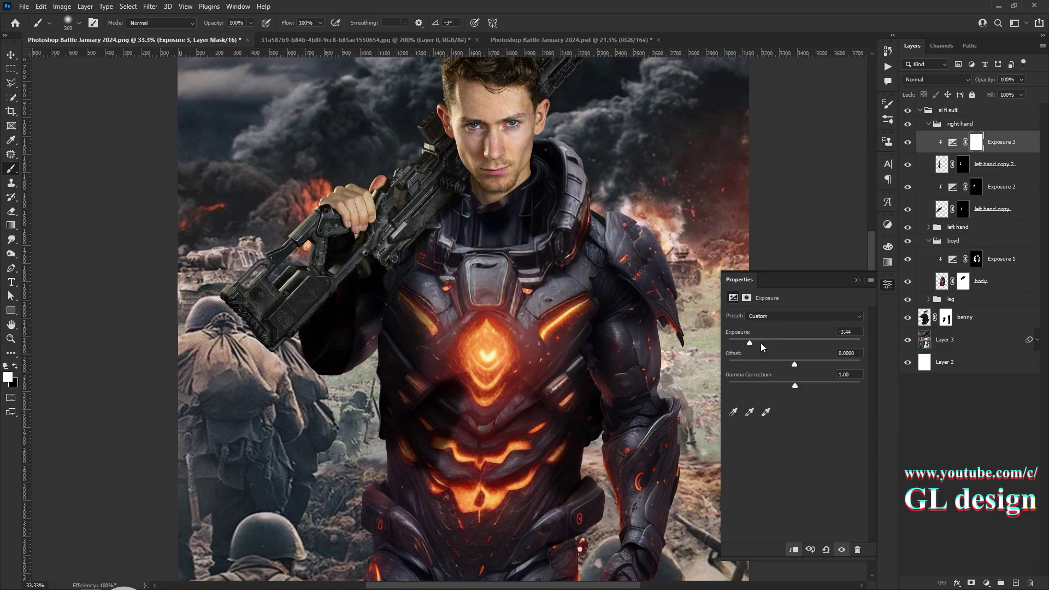
key("ctrl+i")
left_click_drag(350, 251, 327, 355)
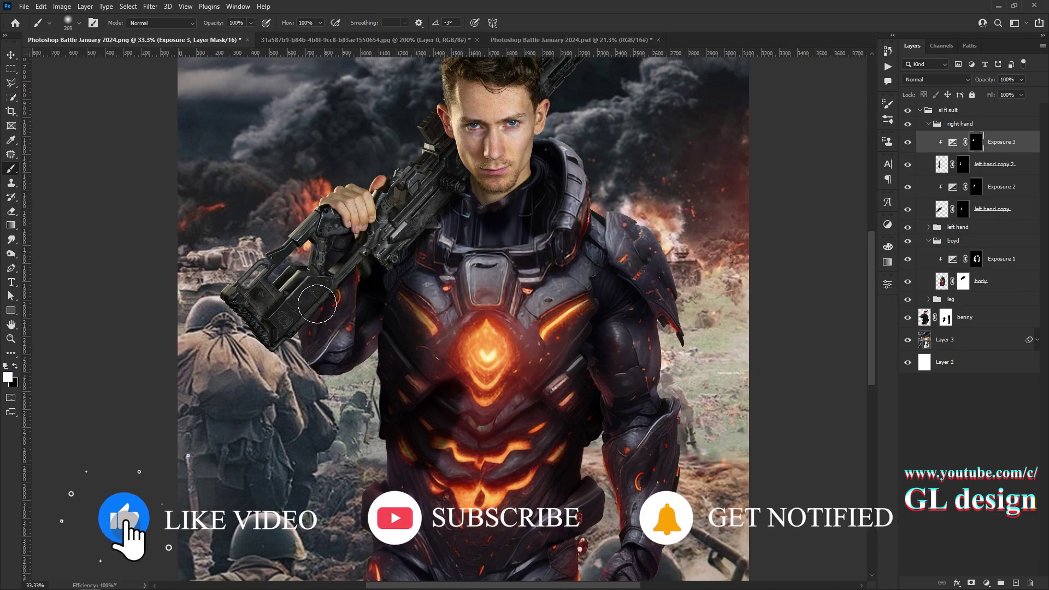
key("x")
key("bracketright")
key("bracketright")
key("bracketright")
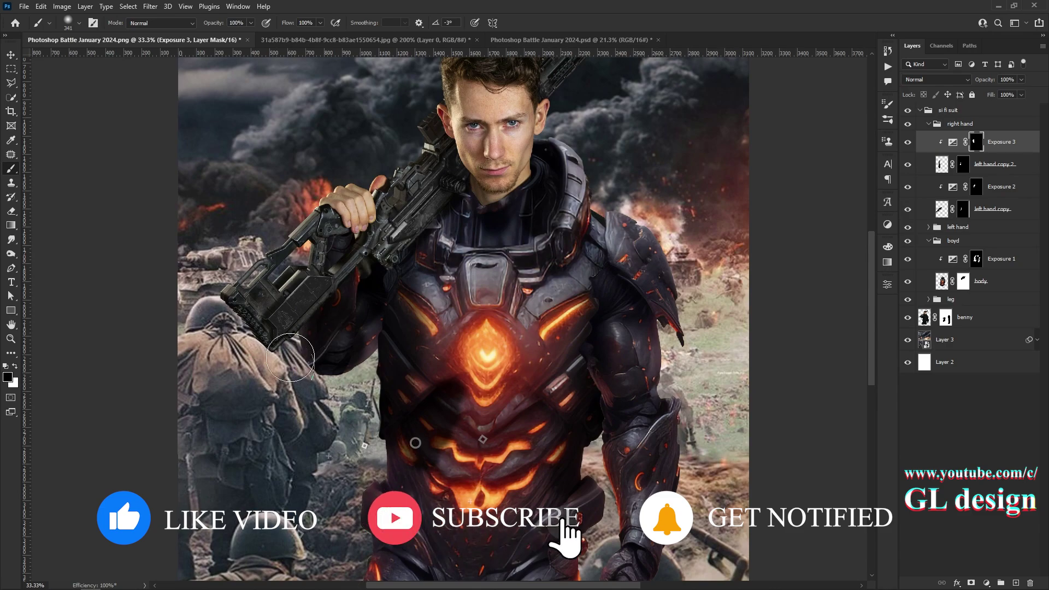
Select the Exposure 1 mask for brush painting, with the whole image fitted on screen
key("alt+bracketleft")
key("alt+bracketleft")
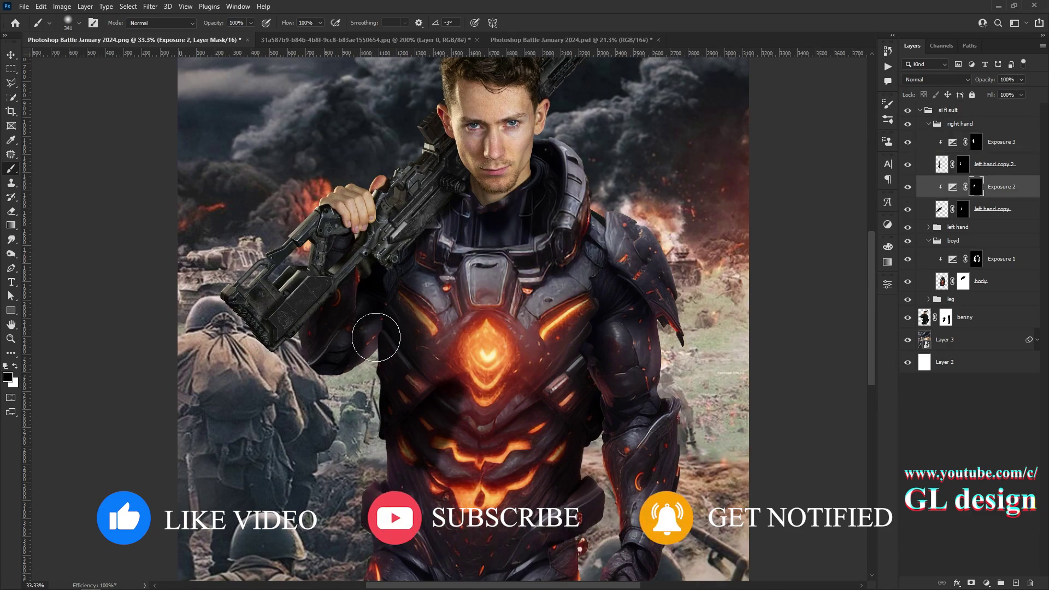
key("z")
key("ctrl+0")
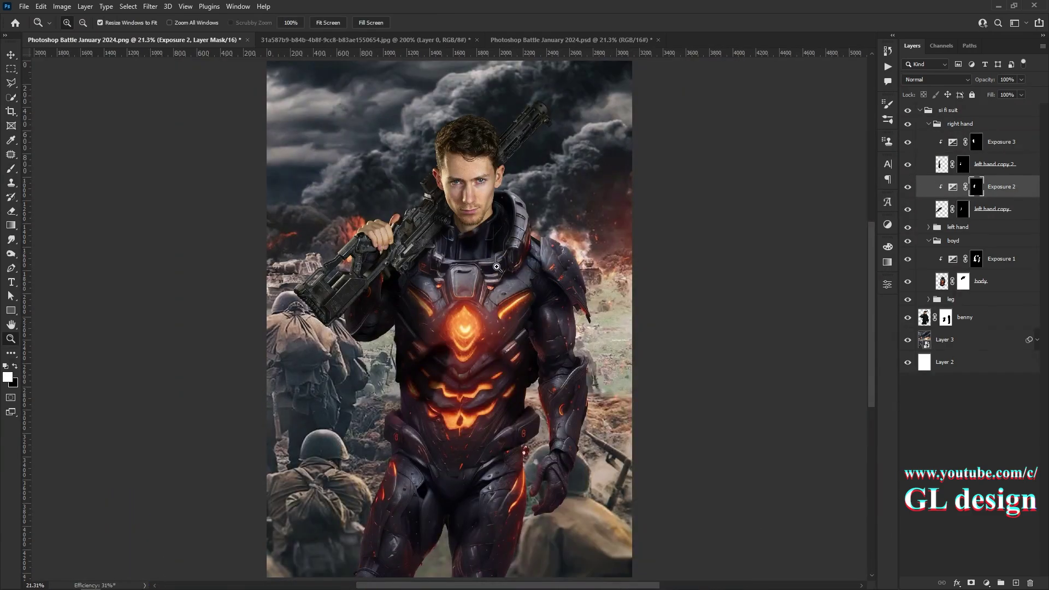
key("alt+bracketleft")
key("alt+bracketleft")
key("alt+bracketleft")
key("x")
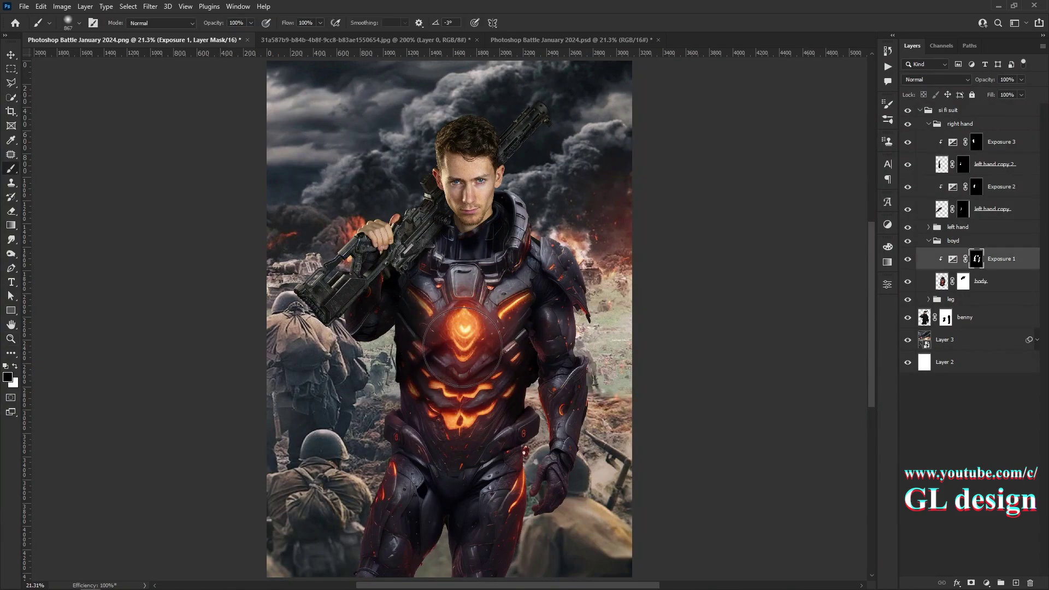
double_click(439, 314)
key("b")
Paint the Exposure 1 mask over the skull area of the torso armor
scroll(381, 341, "down", 2)
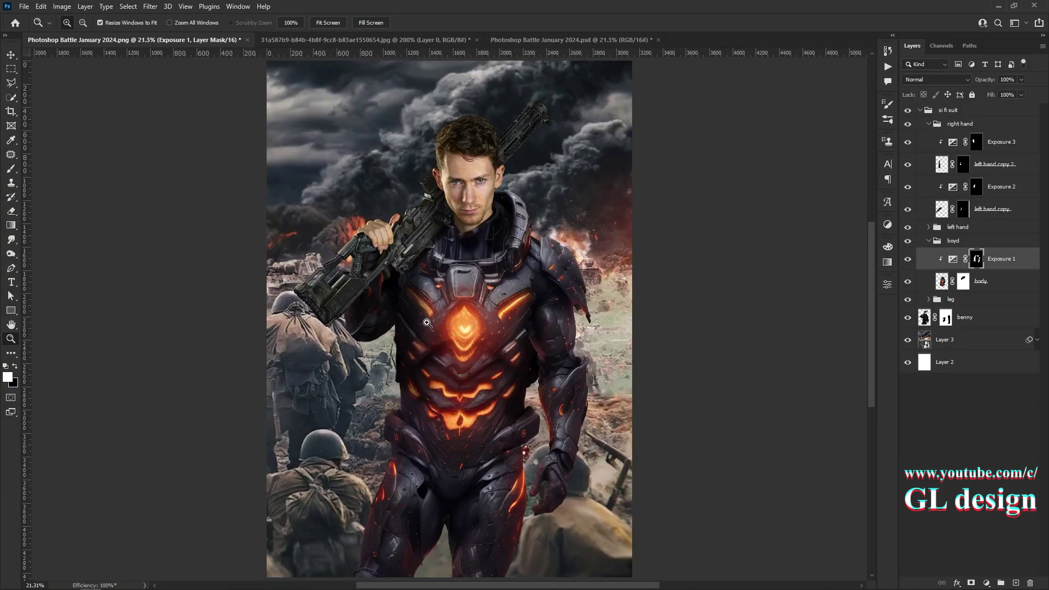
scroll(393, 327, "up", 1)
scroll(400, 313, "up", 2)
key("x")
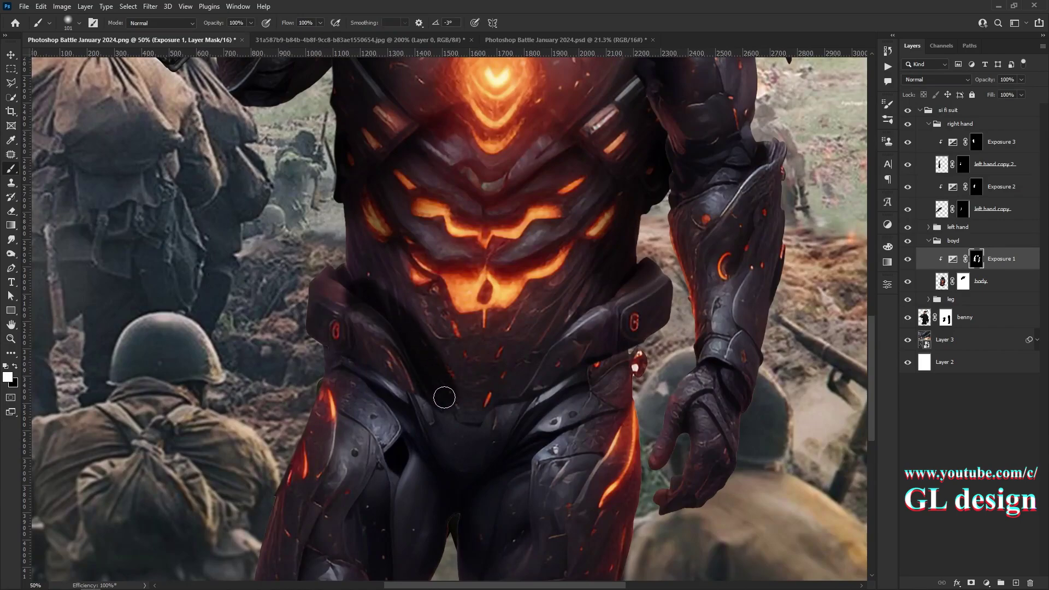
left_click_drag(445, 398, 437, 276)
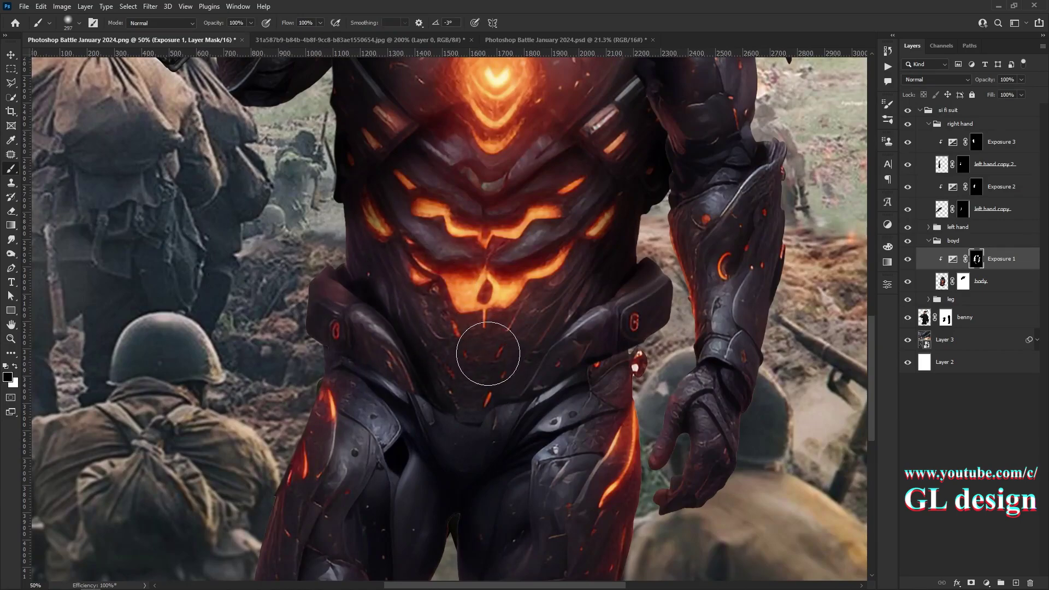
key("z")
scroll(488, 353, "down", 3)
right_click(528, 333)
key("Escape")
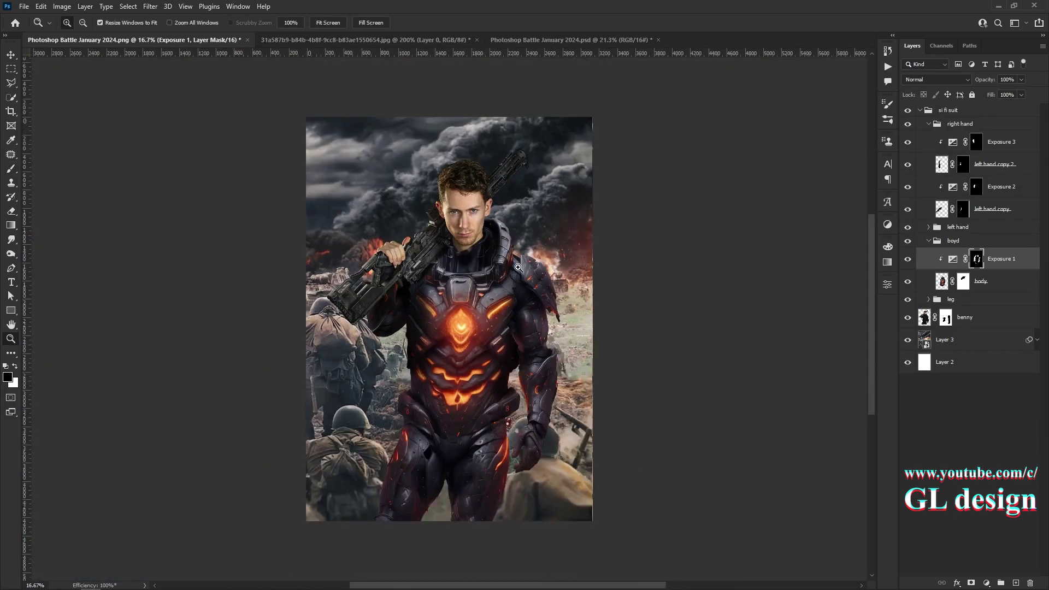
Group the benny layer as 'benny' and add an Auto Brightness/Contrast adjustment on top
left_click(928, 240, "ctrl")
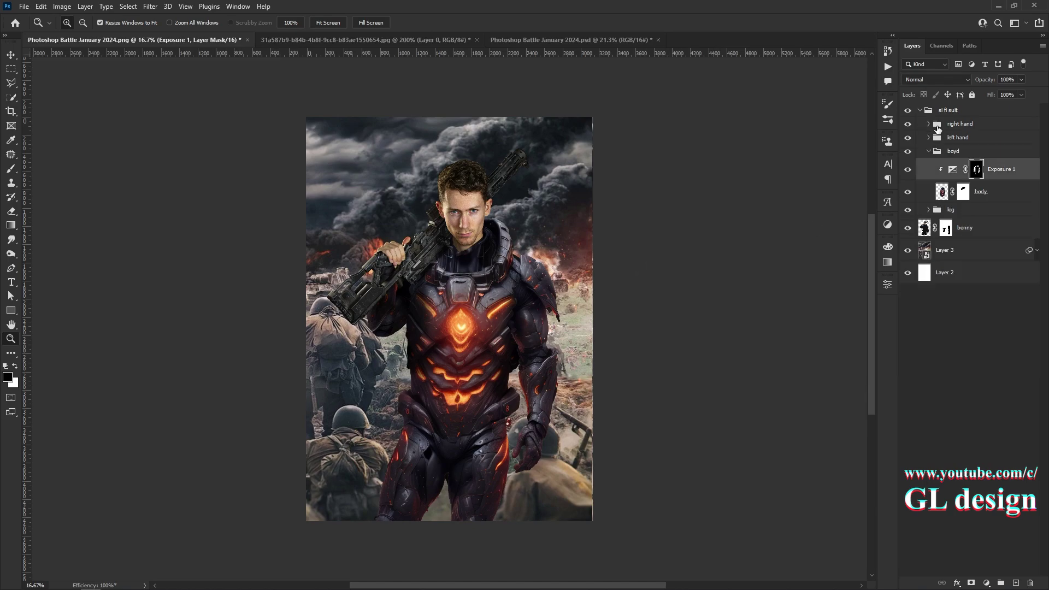
left_click(974, 183)
key("ctrl+g")
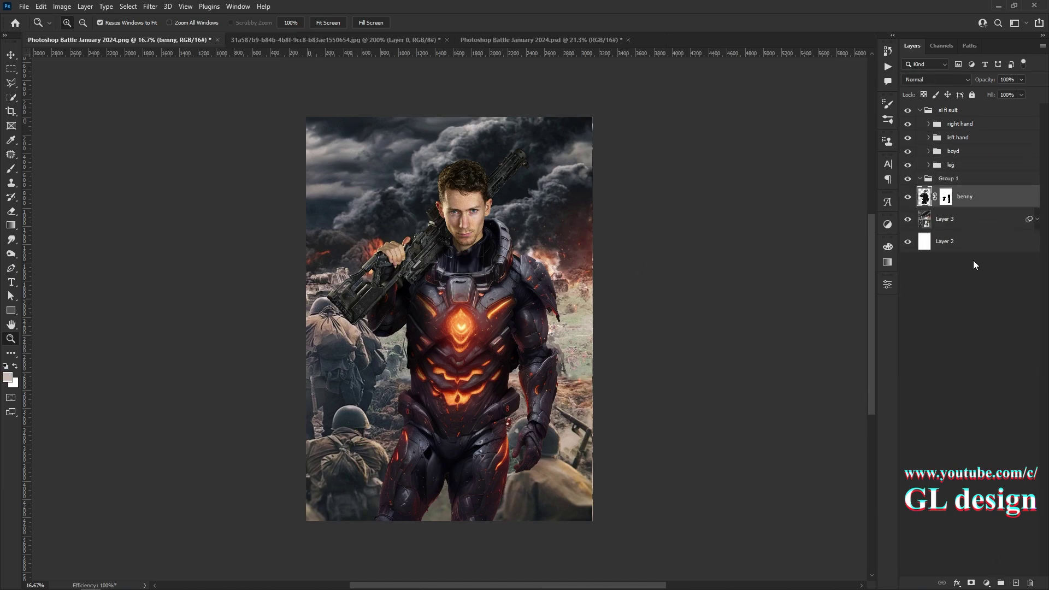
left_click(975, 265)
left_click(986, 582)
left_click(978, 423)
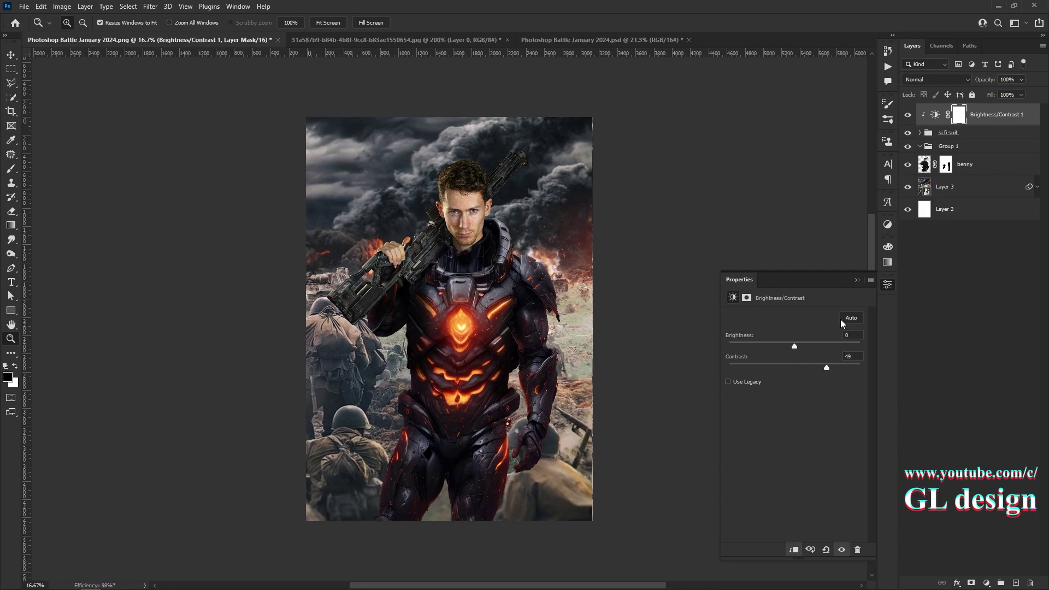
left_click(975, 164)
double_click(948, 146)
type("benny")
key("Return")
Add a lowered Exposure adjustment above benny with an inverted mask, ready for white painting
left_click(978, 163)
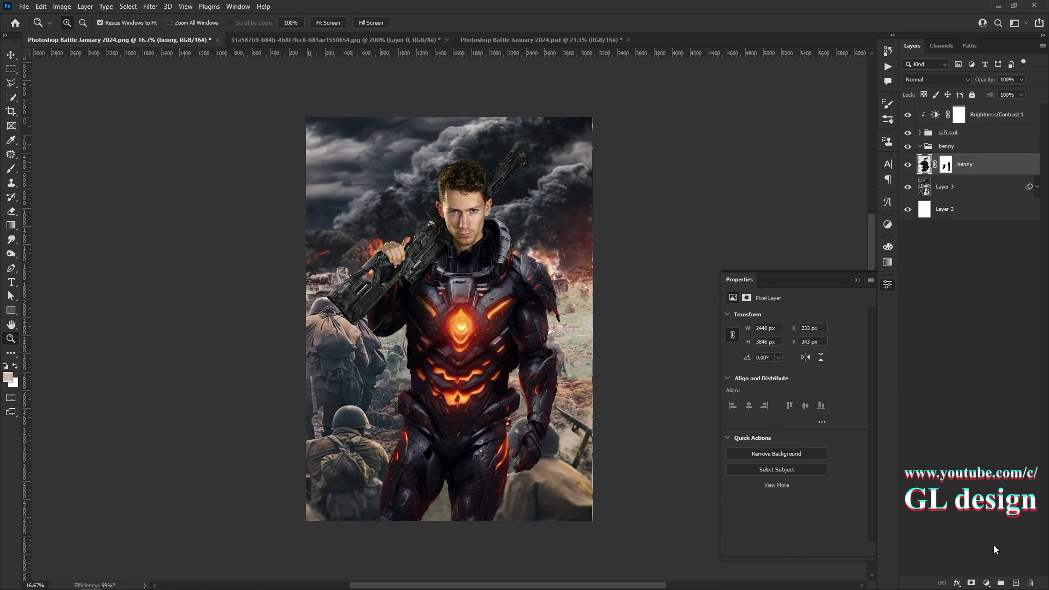
left_click(986, 583)
left_click(978, 455)
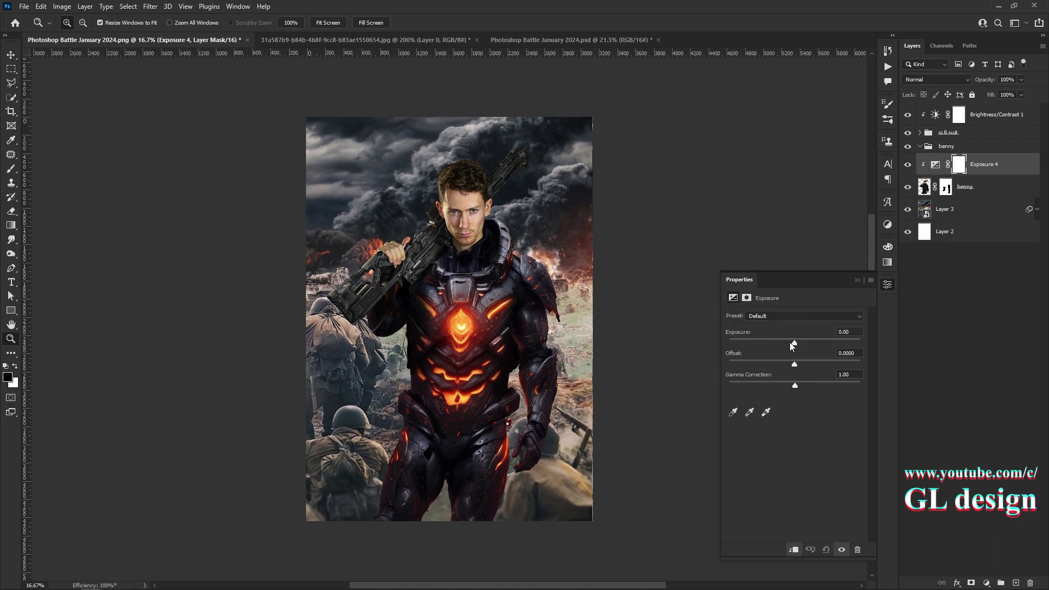
left_click_drag(793, 343, 768, 339)
left_click(857, 280)
key("ctrl+i")
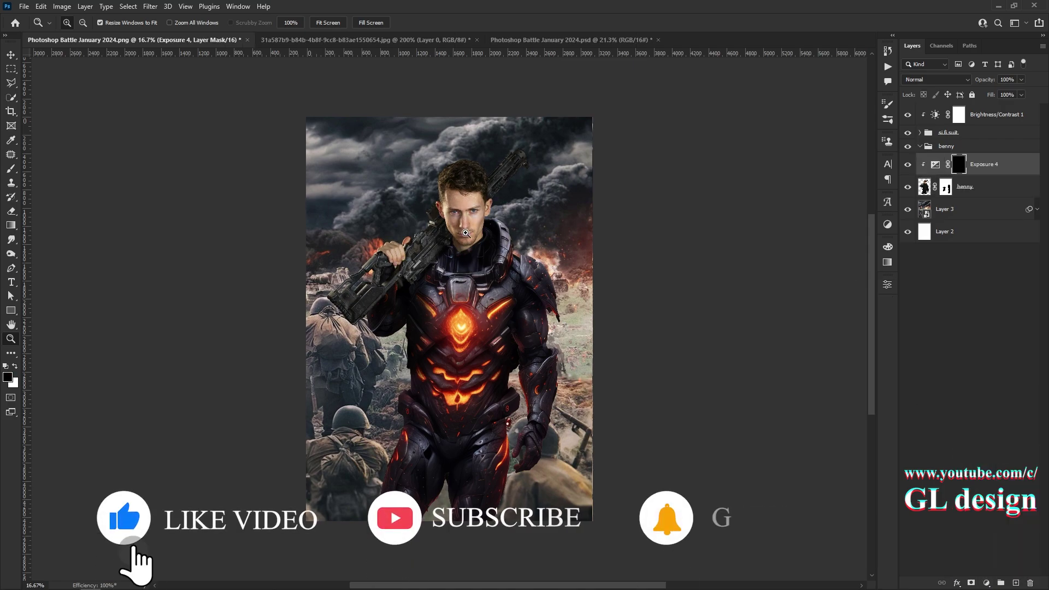
left_click(466, 234)
key("b")
key("x")
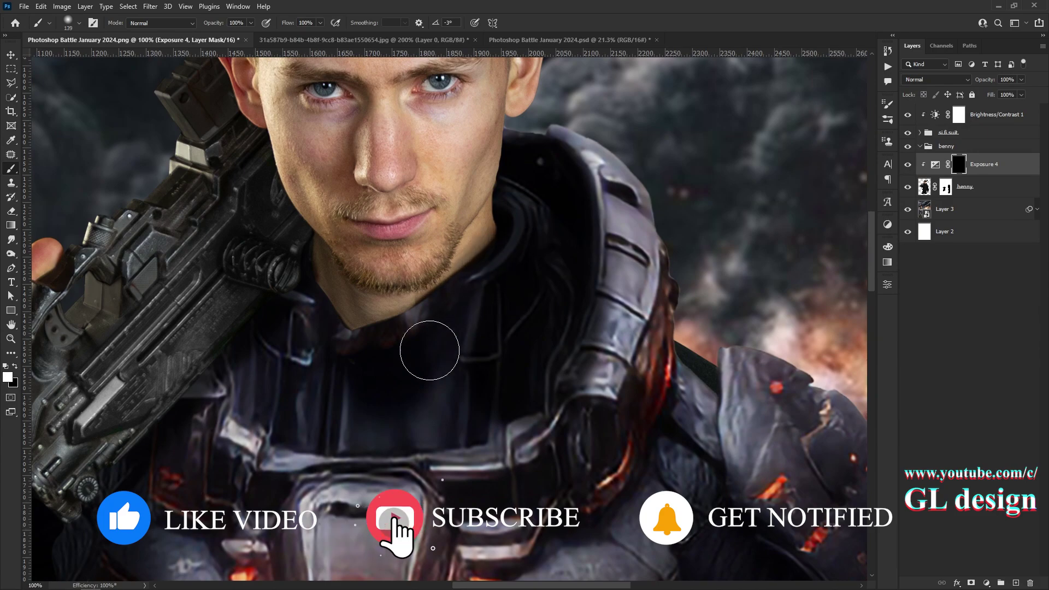
Paint the darkening over the collar, the armor beside the gun and the shadow beneath it
left_click_drag(429, 350, 293, 328)
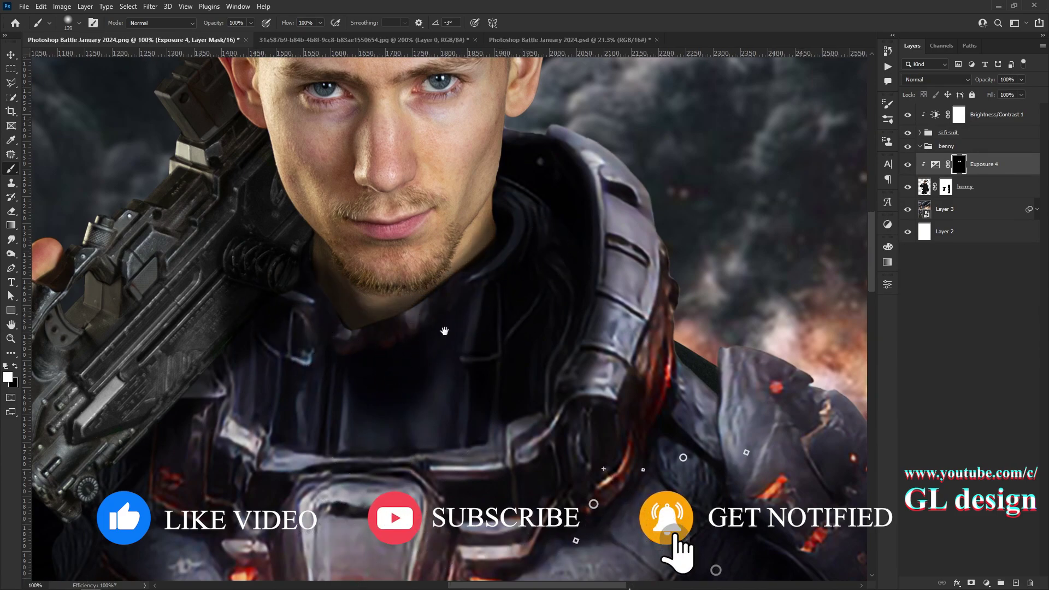
left_click_drag(444, 331, 636, 256)
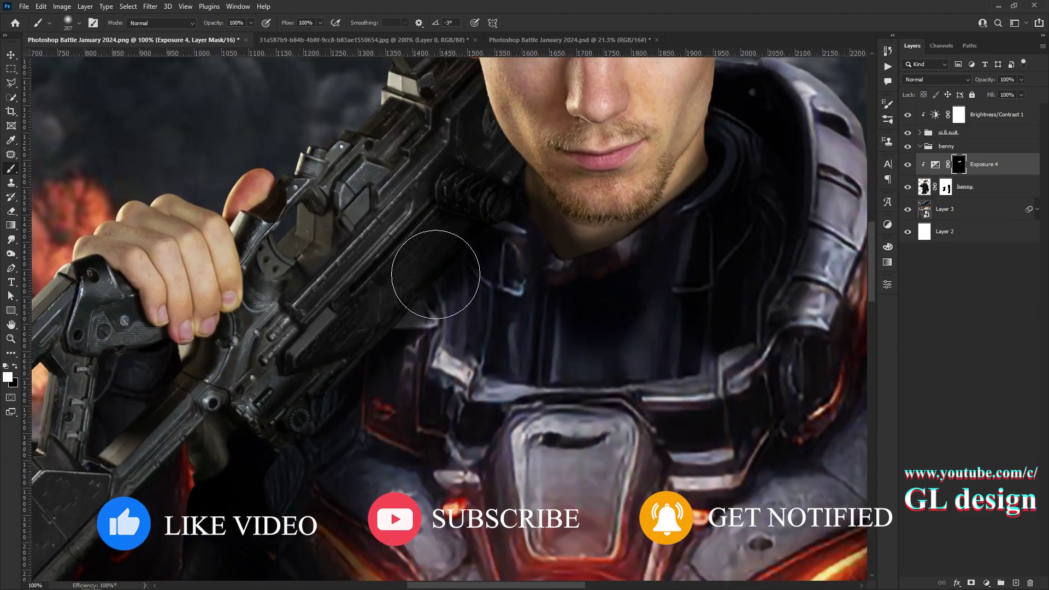
left_click_drag(435, 274, 462, 193)
left_click_drag(289, 421, 480, 218)
left_click_drag(370, 298, 199, 457)
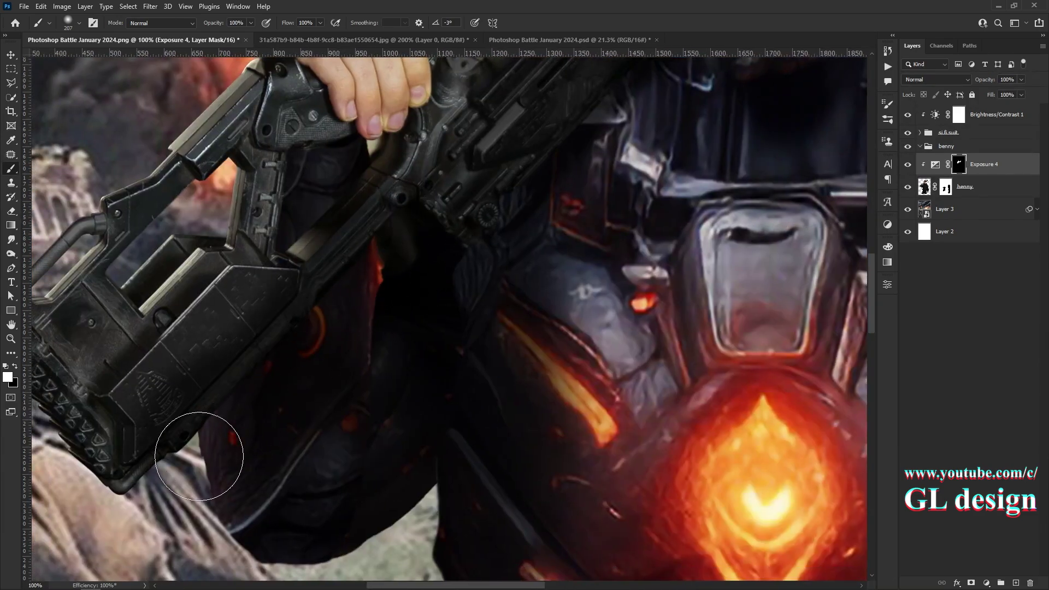
left_click_drag(433, 262, 242, 508)
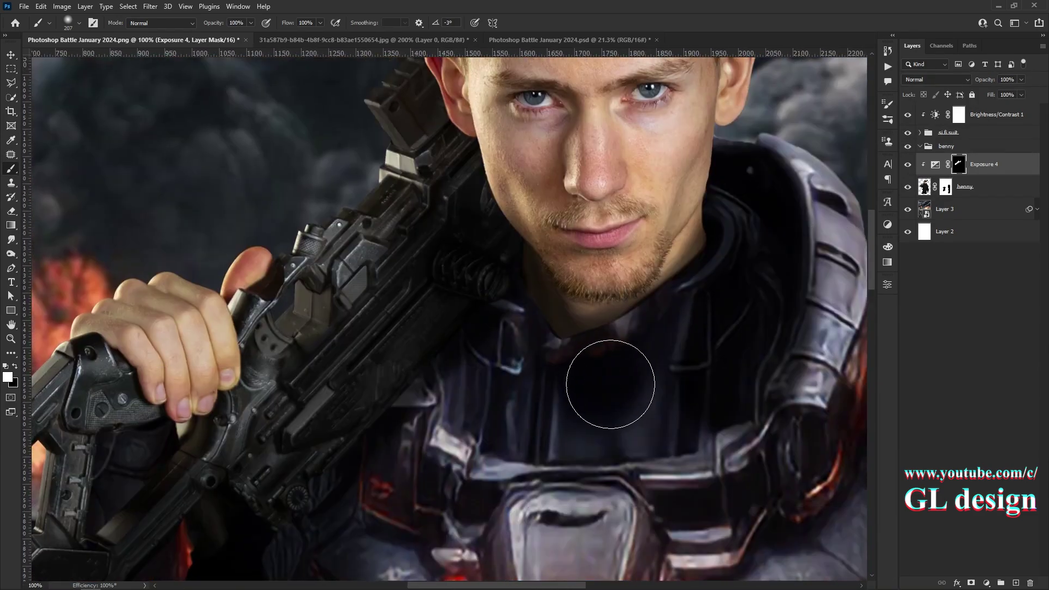
key("z")
key("ctrl+0")
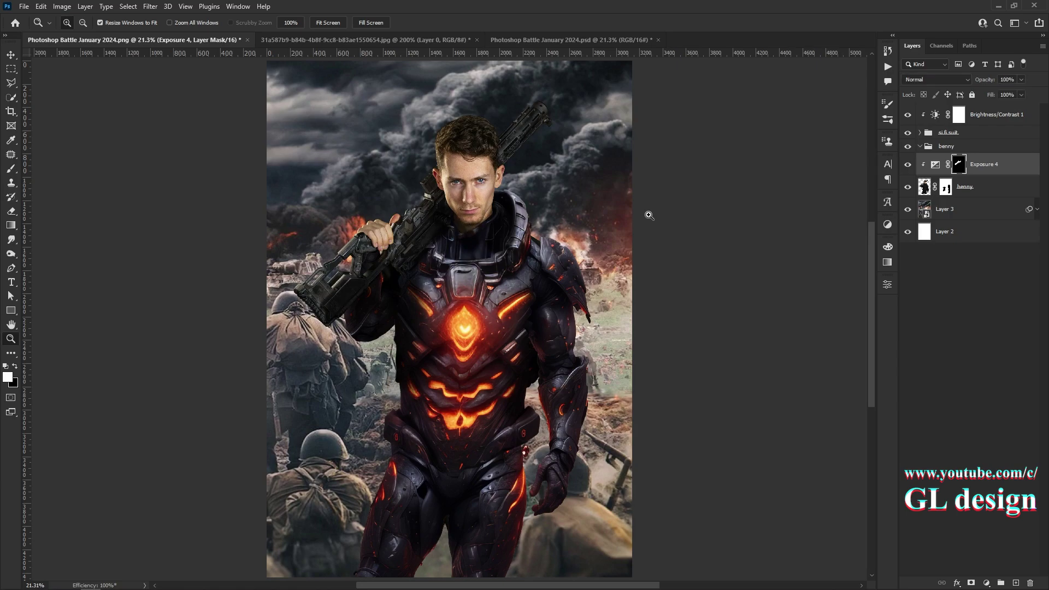
Add a Color Balance layer on top, shifting highlights toward blue +30 and cyan -3
key("v")
left_click(994, 114)
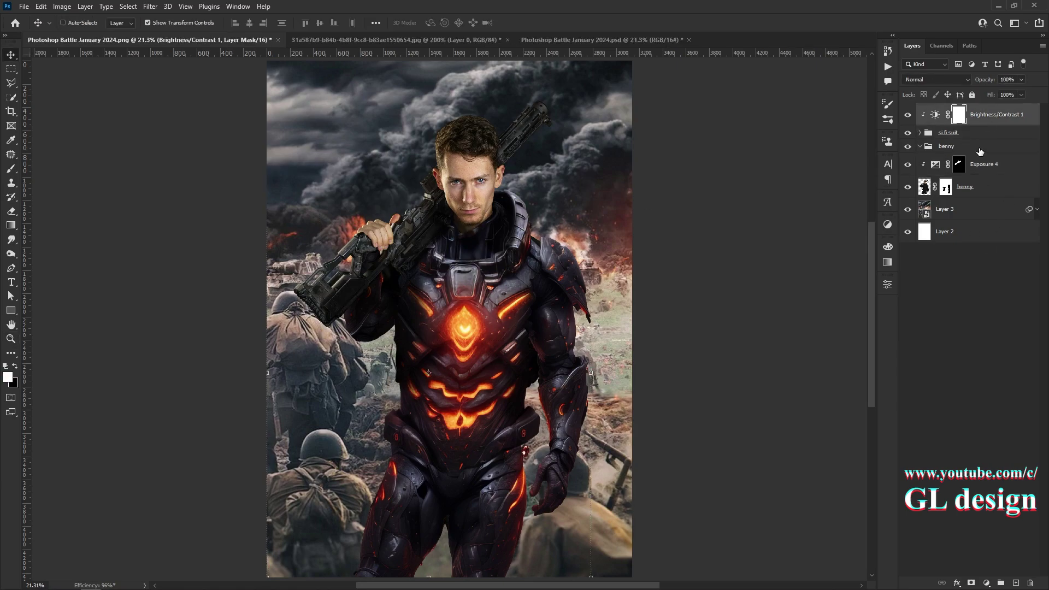
left_click(986, 583)
left_click(987, 487)
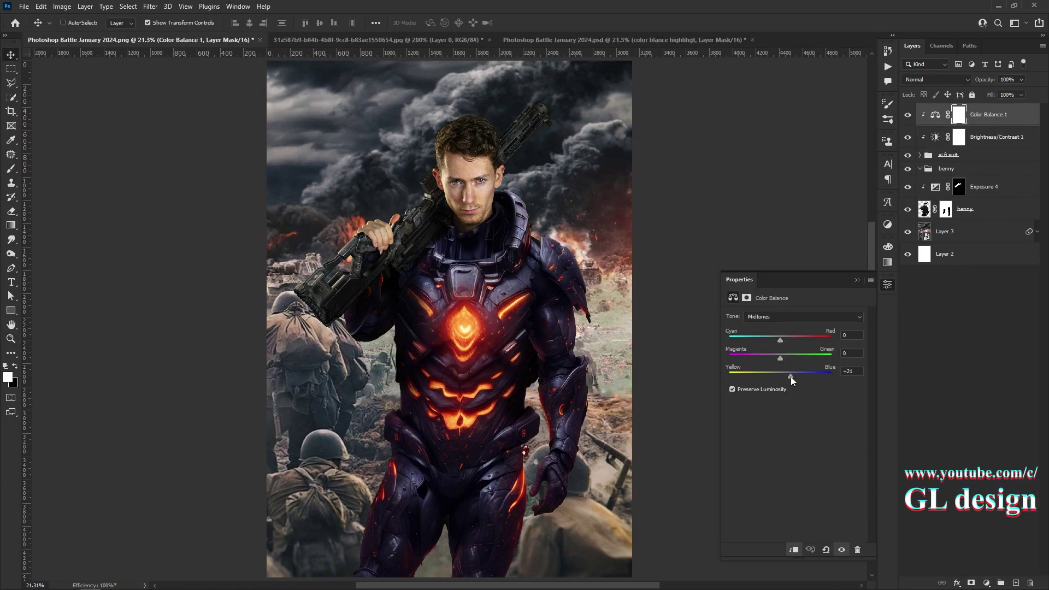
left_click(803, 316)
left_click(776, 327)
left_click_drag(793, 376, 796, 375)
left_click_drag(781, 340, 776, 340)
left_click(856, 279)
Copy the Color Balance layer into the benny group as a clipping mask on benny
left_click_drag(989, 114, 1005, 181)
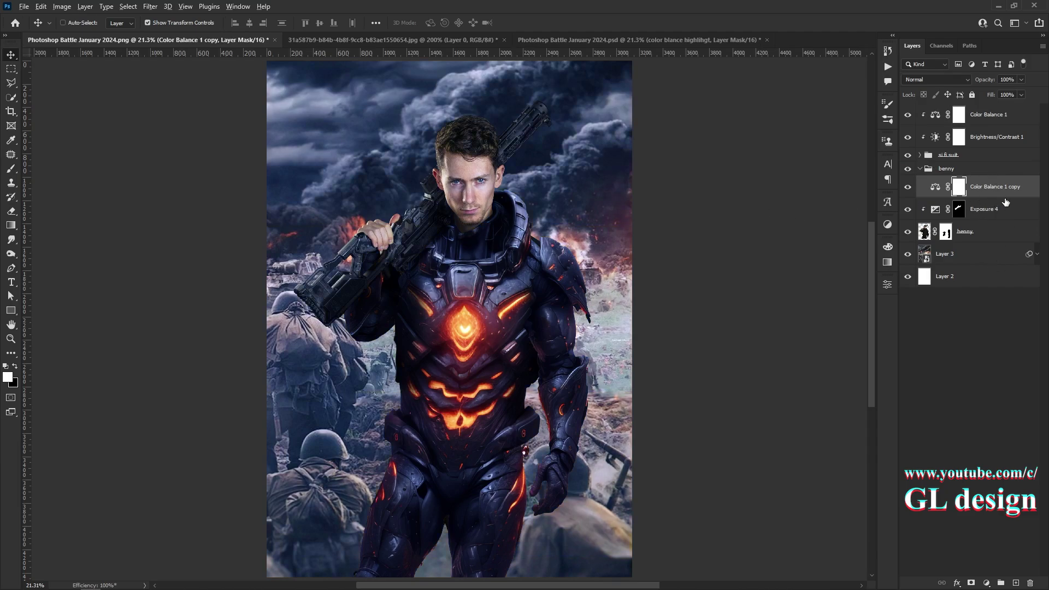
right_click(1005, 203)
left_click(961, 293)
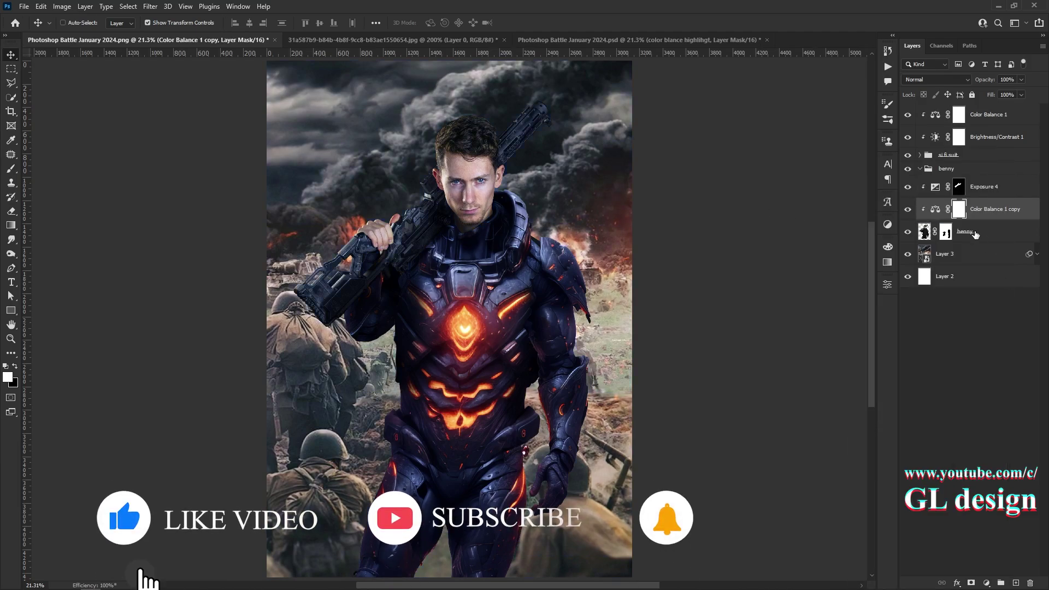
key("z")
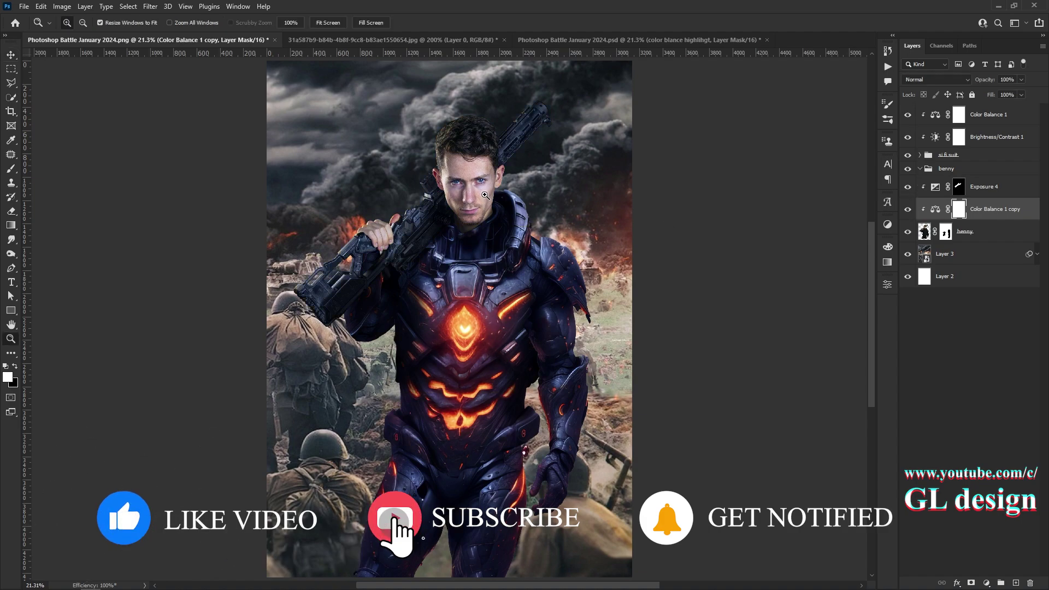
left_click(486, 195)
Add a black Color Fill layer with an inverted mask and paint a hard vertical line down the face
left_click(1006, 232)
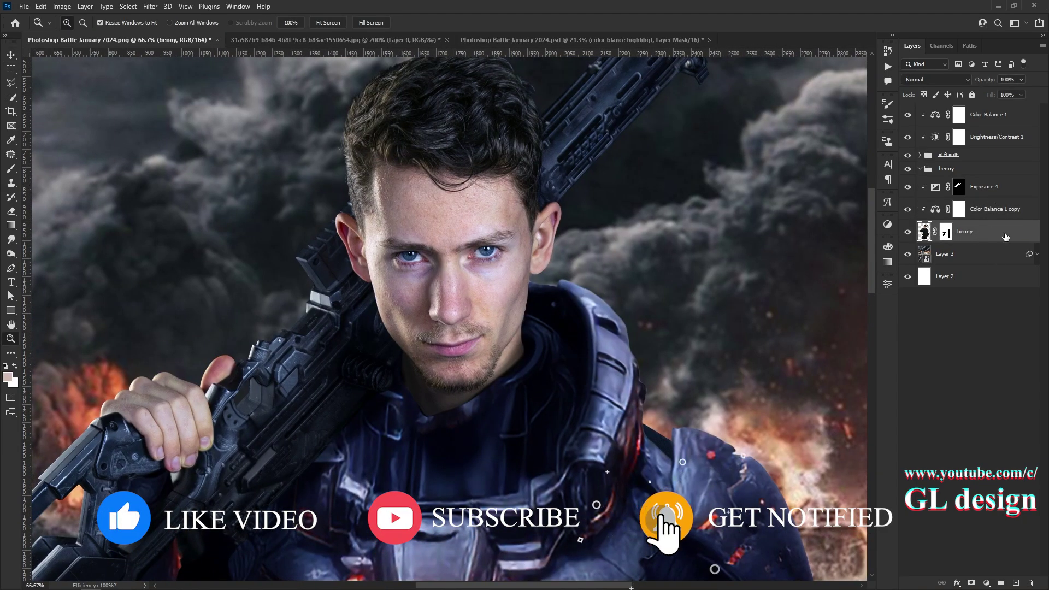
left_click(470, 219)
left_click(986, 582)
left_click(978, 392)
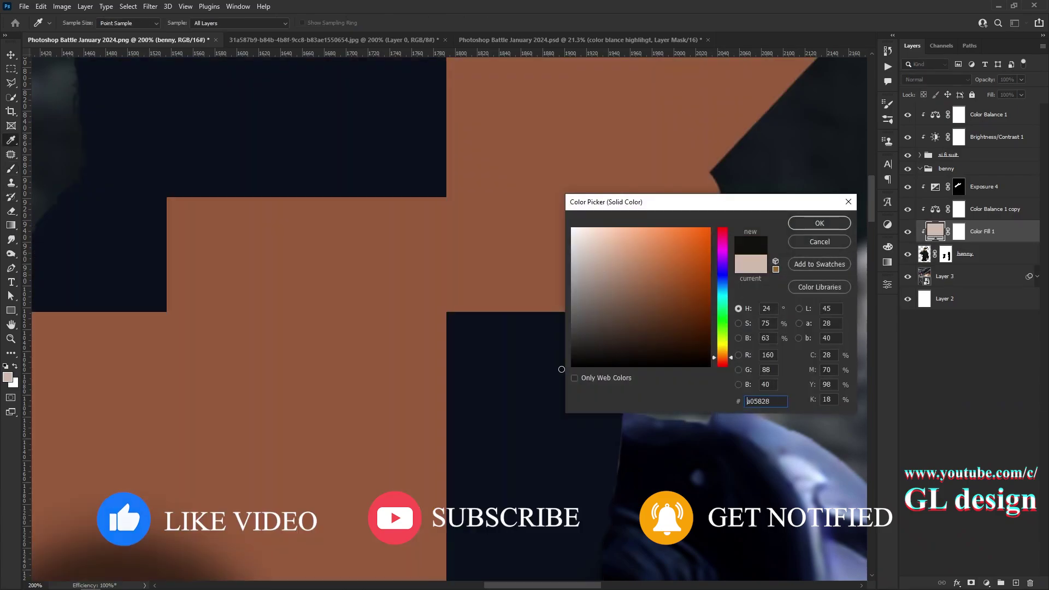
left_click(820, 223)
key("b")
key("ctrl+i")
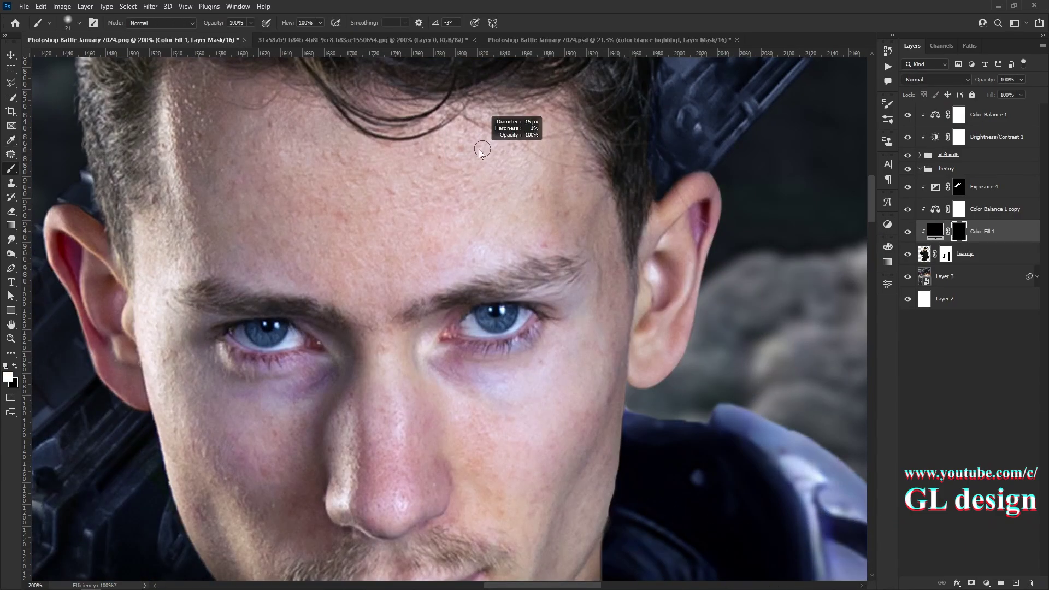
right_click(506, 331)
left_click(501, 110)
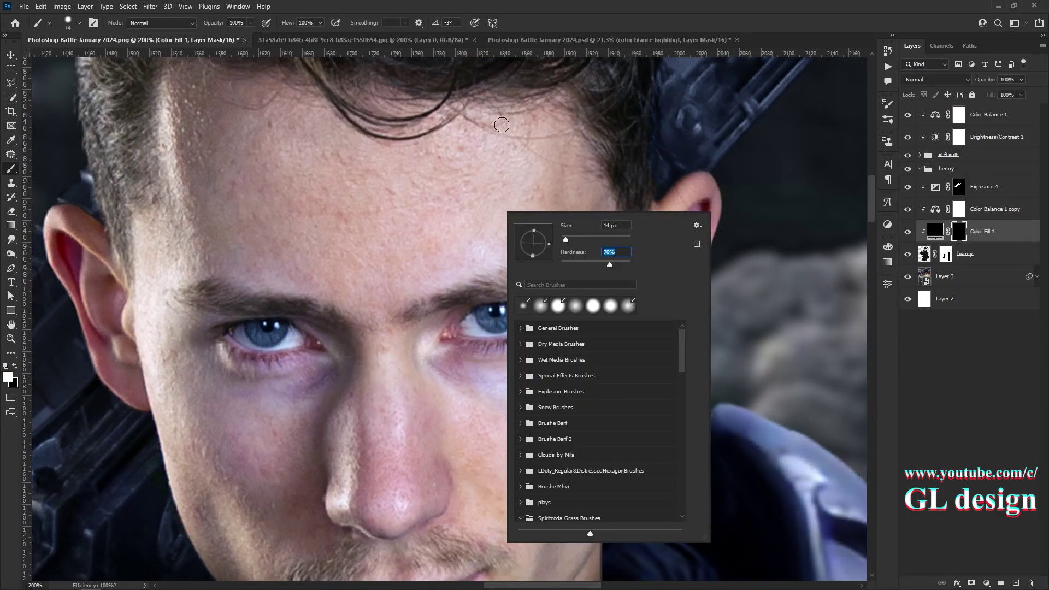
left_click(501, 539, "shift")
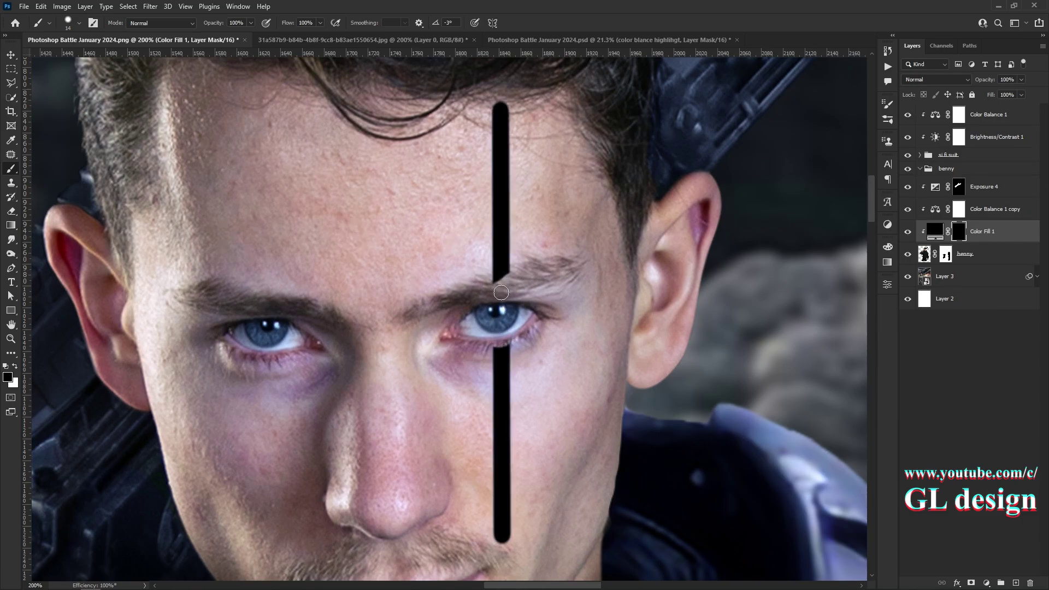
Show Brush Settings, then open Color Fill 1's Layer Style and start lowering Fill Opacity
left_click(238, 6)
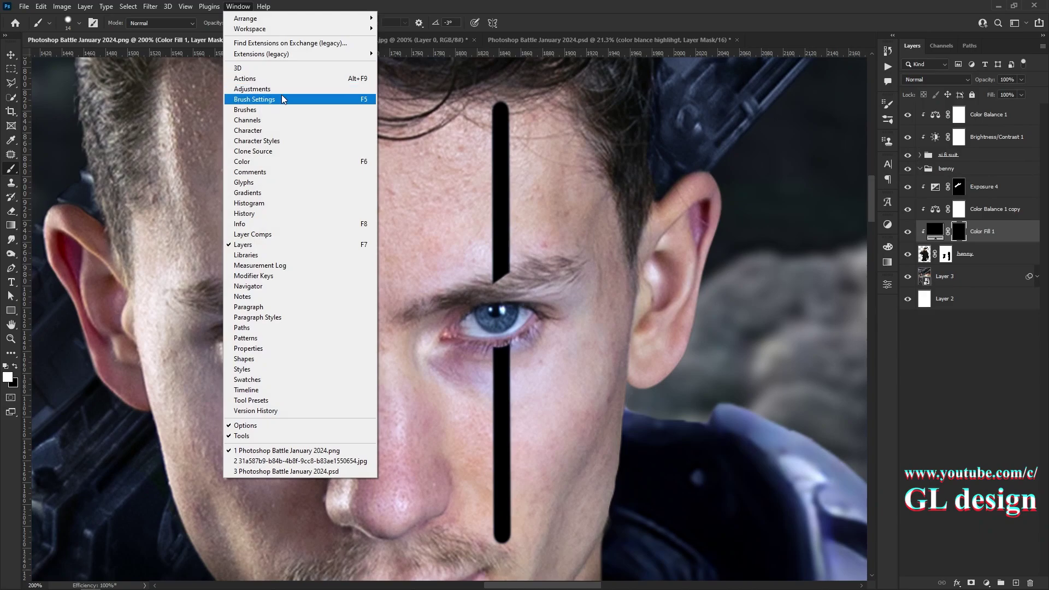
left_click(281, 97)
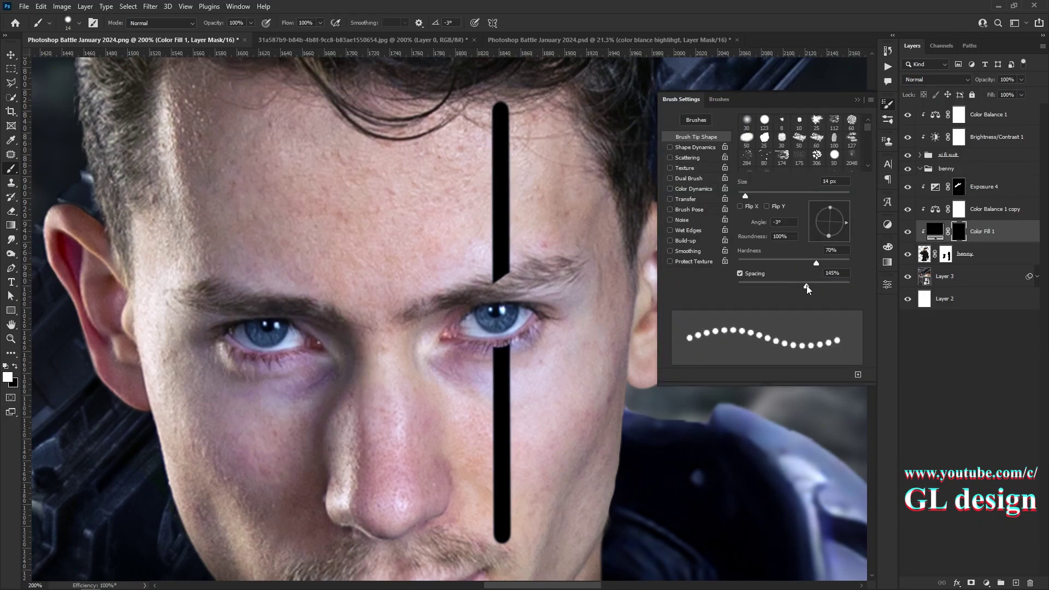
left_click(887, 104)
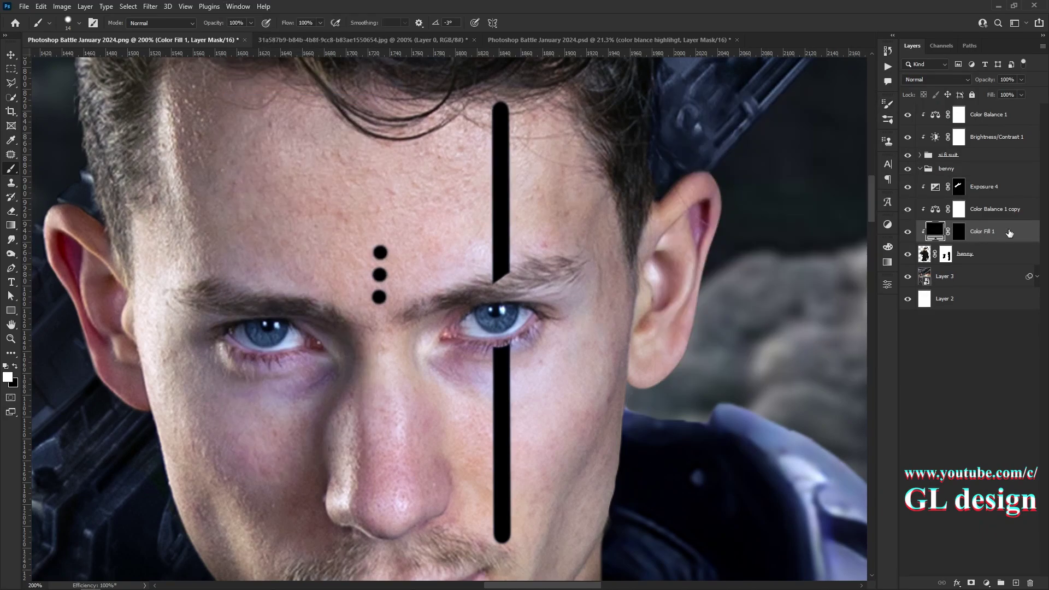
double_click(1010, 233)
left_click_drag(651, 124, 604, 110)
left_click_drag(745, 194, 694, 193)
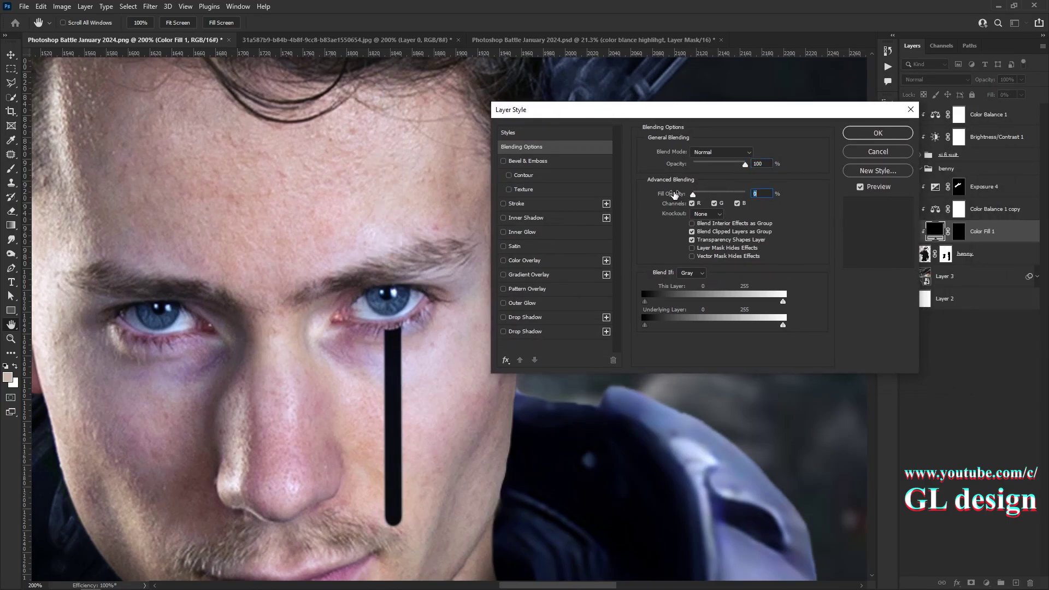
Set Fill Opacity to 0 and add an Emboss bevel with Depth 150 and Direction Down
left_click(527, 161)
left_click(710, 152)
left_click(718, 178)
left_click(707, 164)
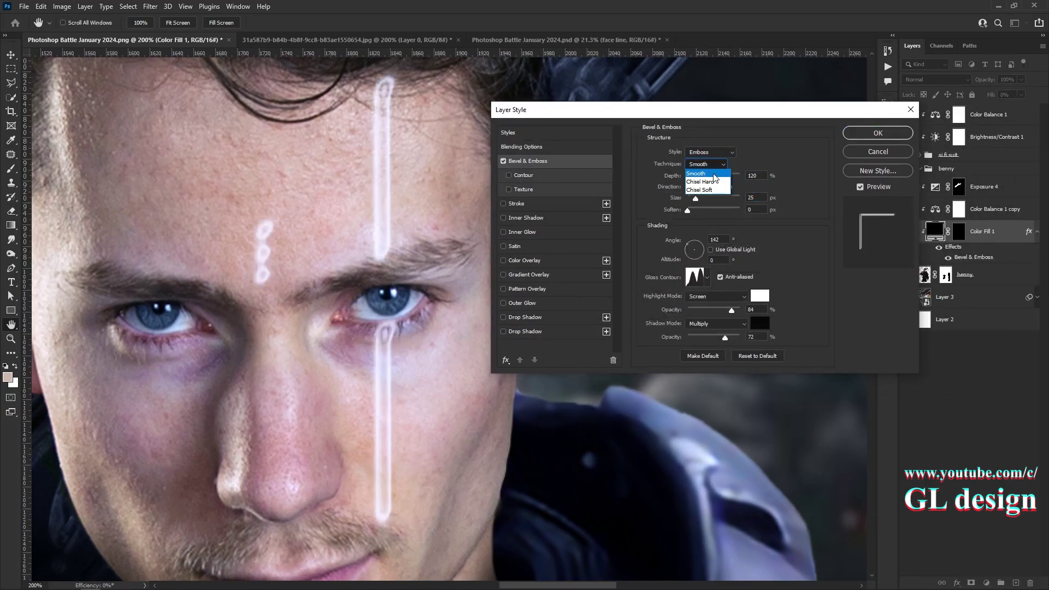
left_click_drag(693, 178, 696, 177)
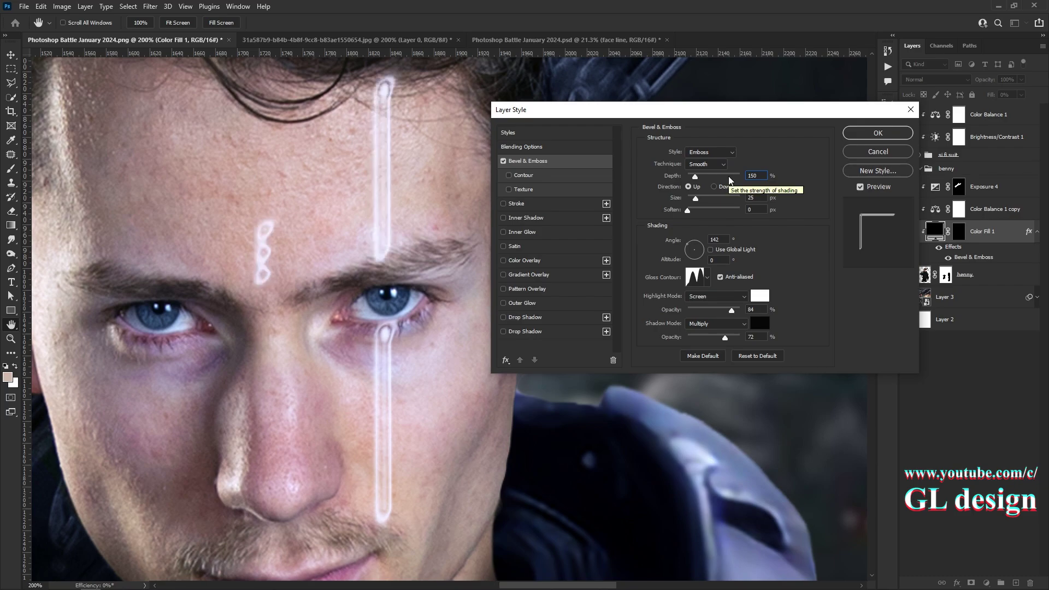
left_click(713, 187)
left_click(746, 195)
type("5")
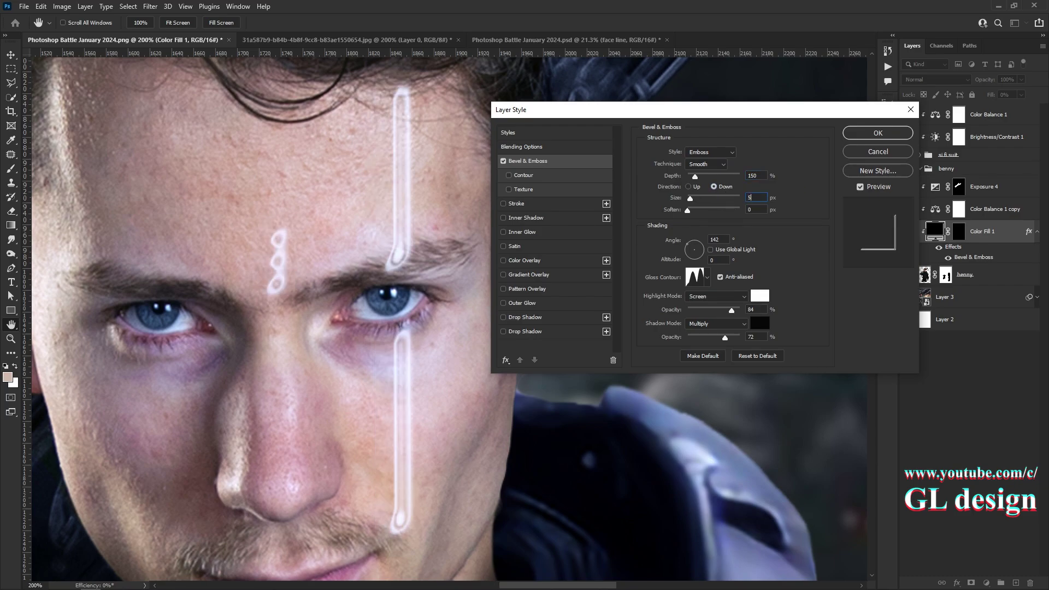
key("Tab")
type("4")
key("Tab")
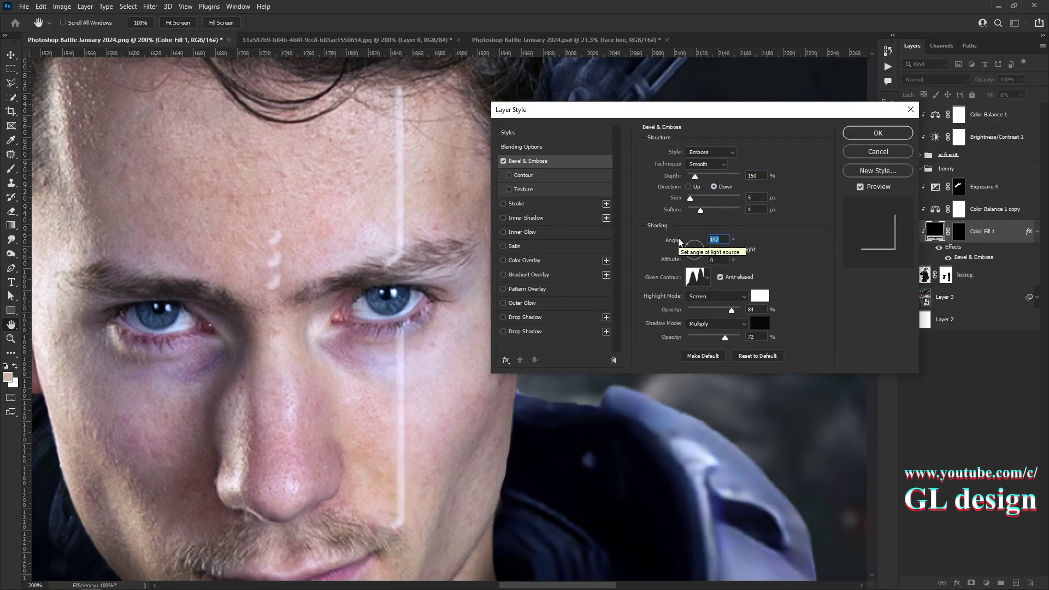
type("120")
Shade the emboss with Global Light, angle 120, altitude 16, Linear gloss contour and opacities 58/32
left_click(721, 250)
type("16")
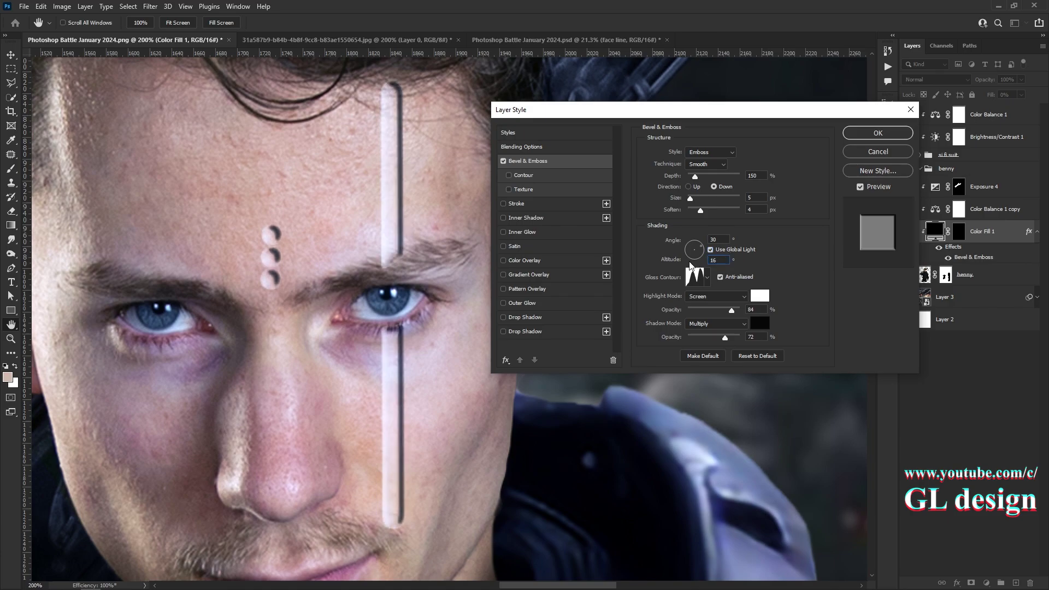
left_click(707, 278)
left_click(646, 302)
left_click(707, 279)
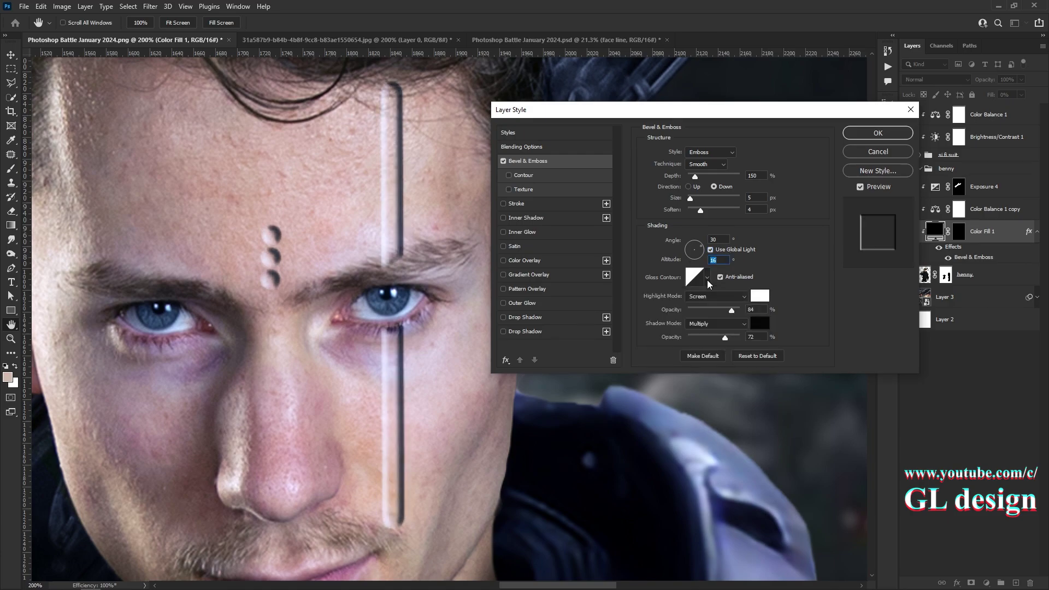
left_click(719, 310)
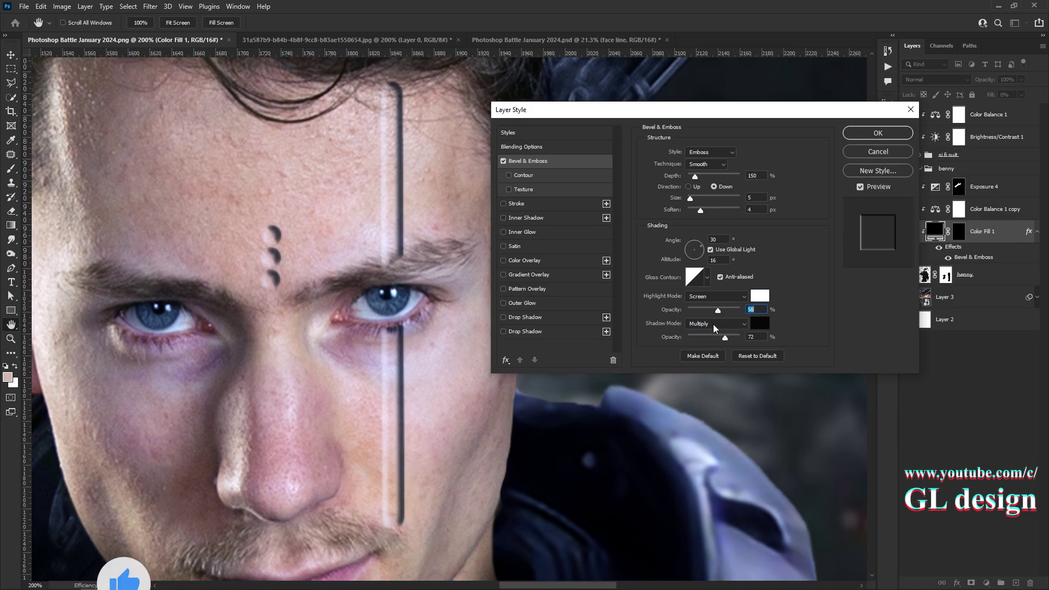
left_click_drag(707, 337, 705, 335)
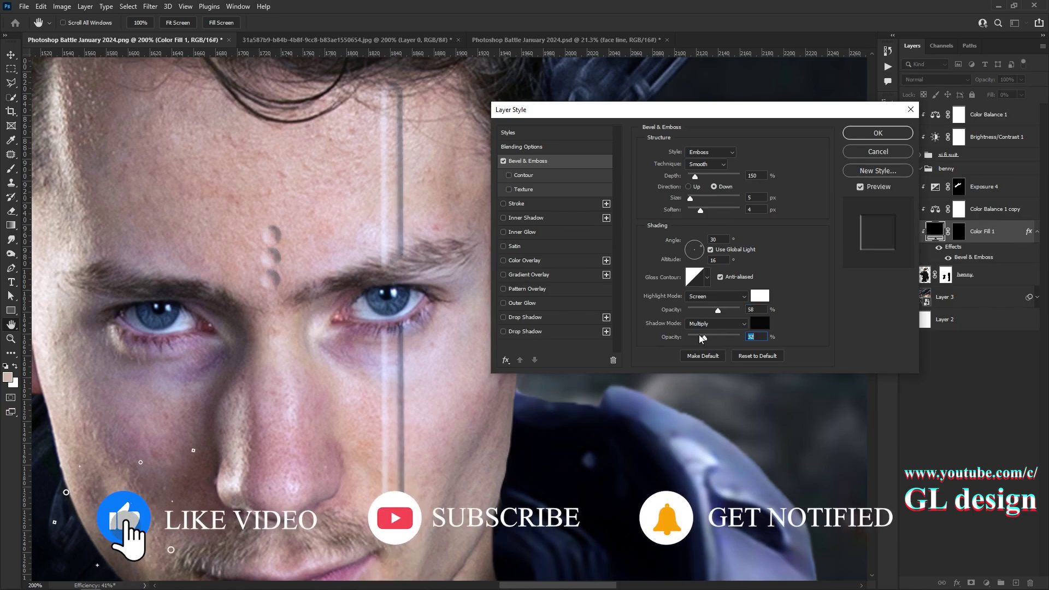
left_click_drag(700, 209, 692, 210)
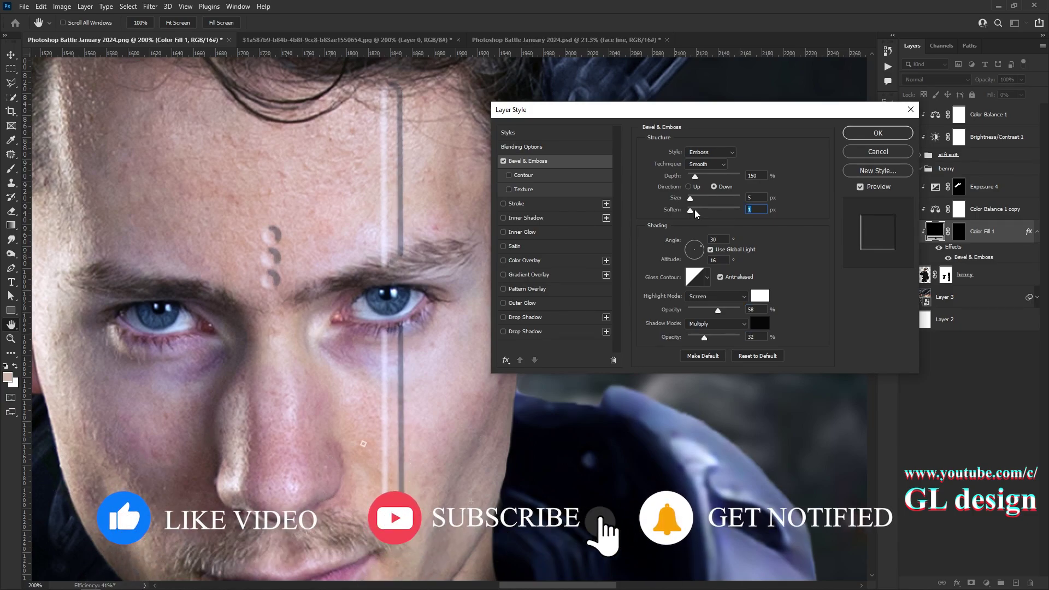
type("120")
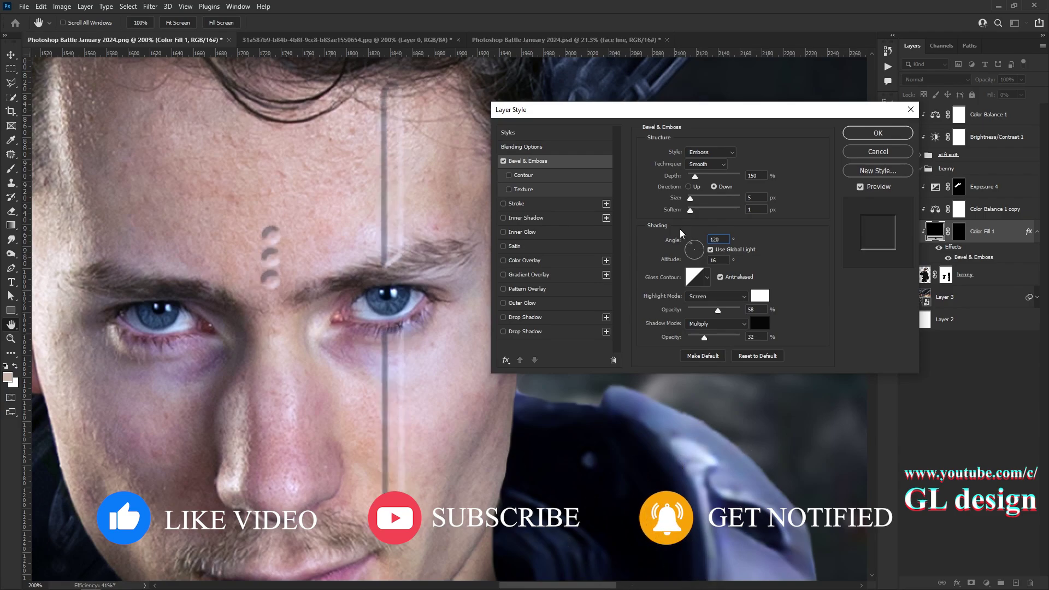
left_click(744, 211)
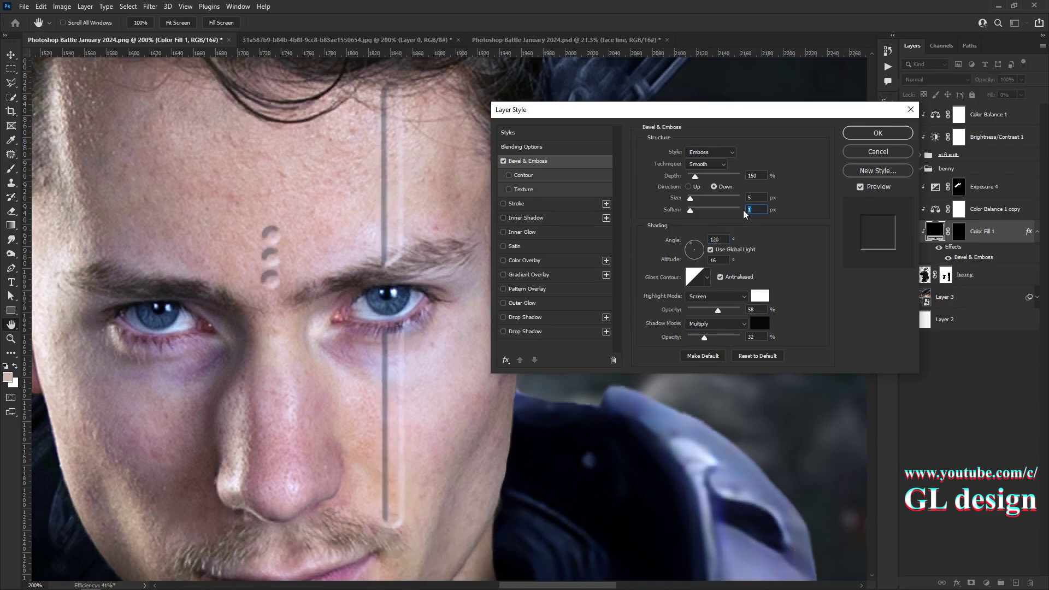
type("4")
Apply the emboss layer style and ready a larger brush with default colours and Brush Settings shown
left_click(867, 135)
key("d")
key("b")
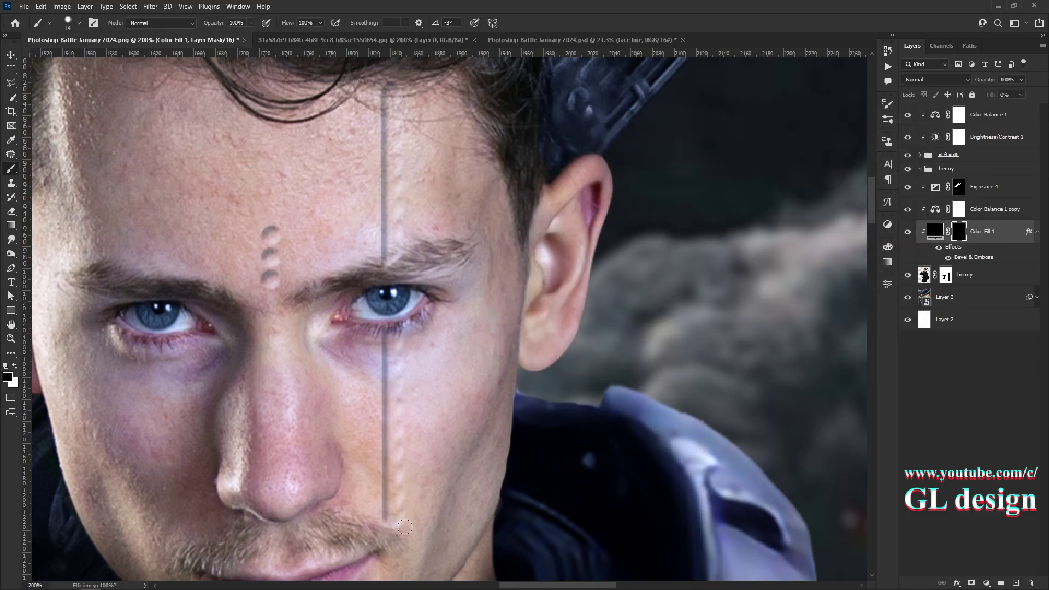
key("F5")
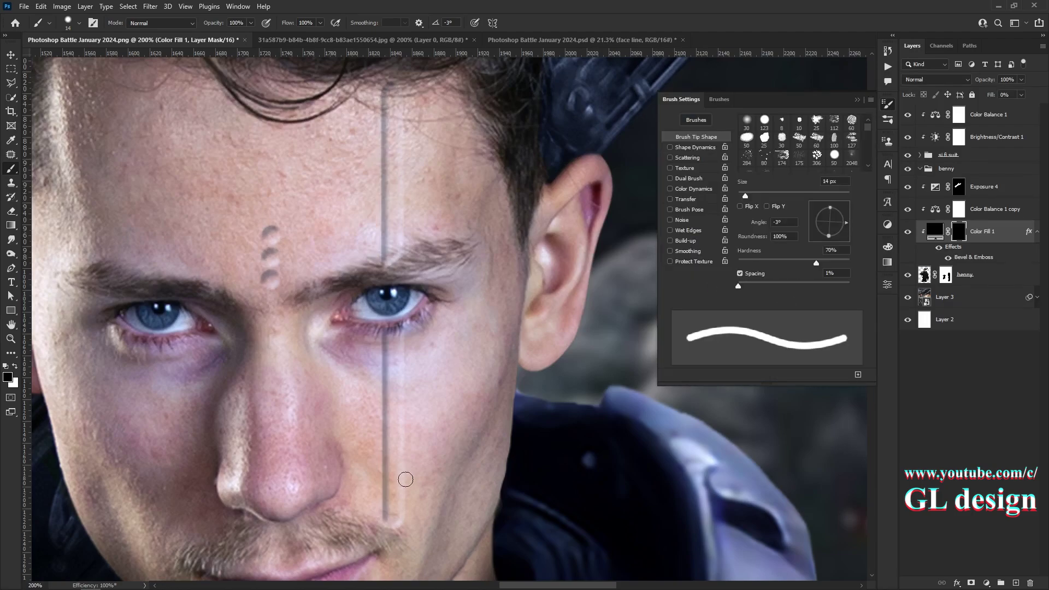
scroll(435, 325, "up", 1)
key("x")
key("bracketright")
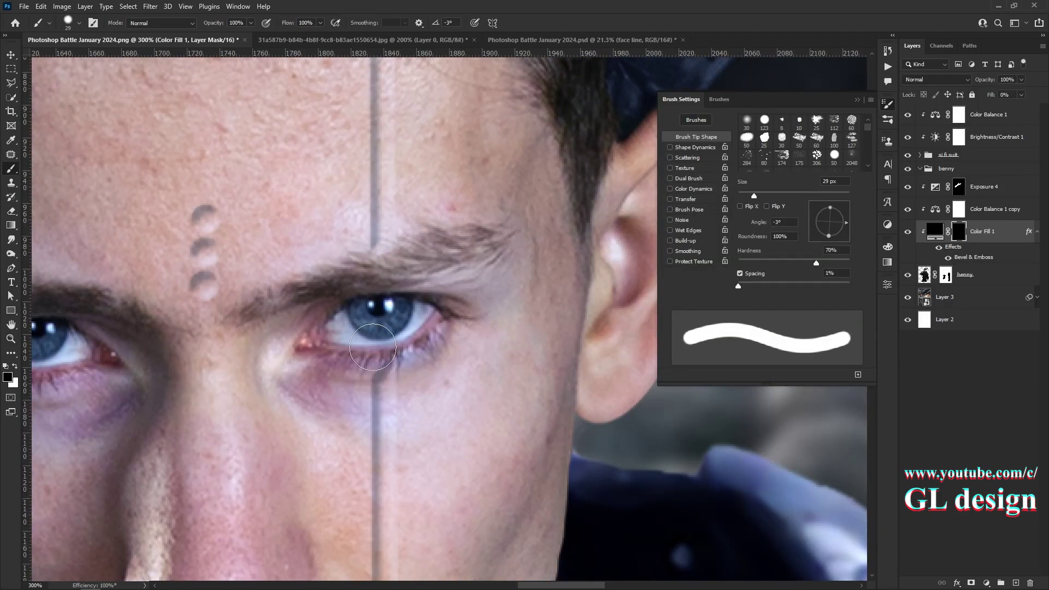
Hide Brush Settings and fit the whole soldier poster on screen
key("z")
key("ctrl+0")
left_click(462, 249)
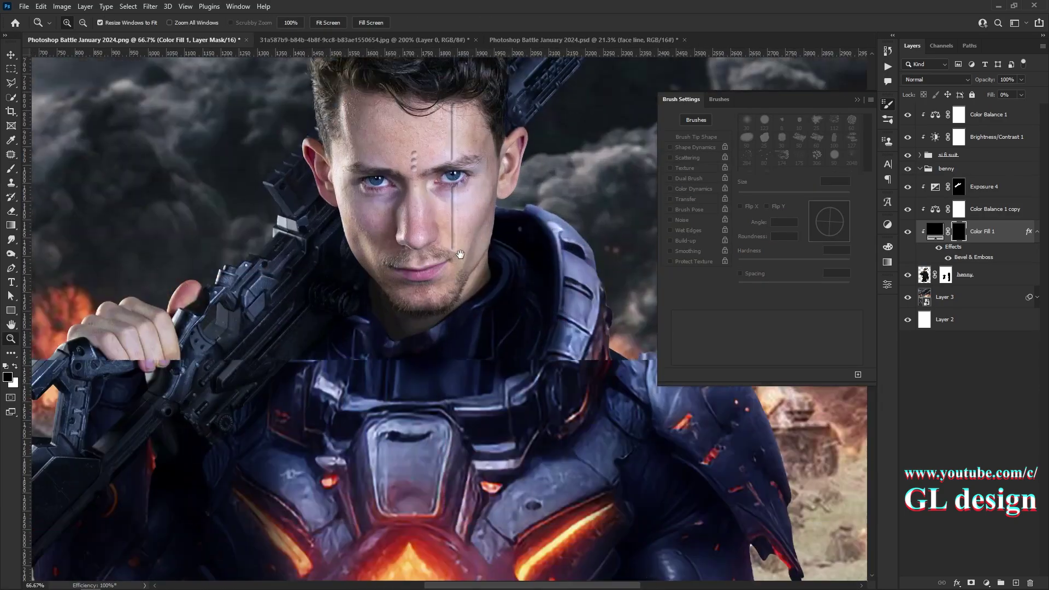
key("F5")
key("ctrl+0")
Place the grunge wall texture over the soldier's head and blend it with Multiply
key("v")
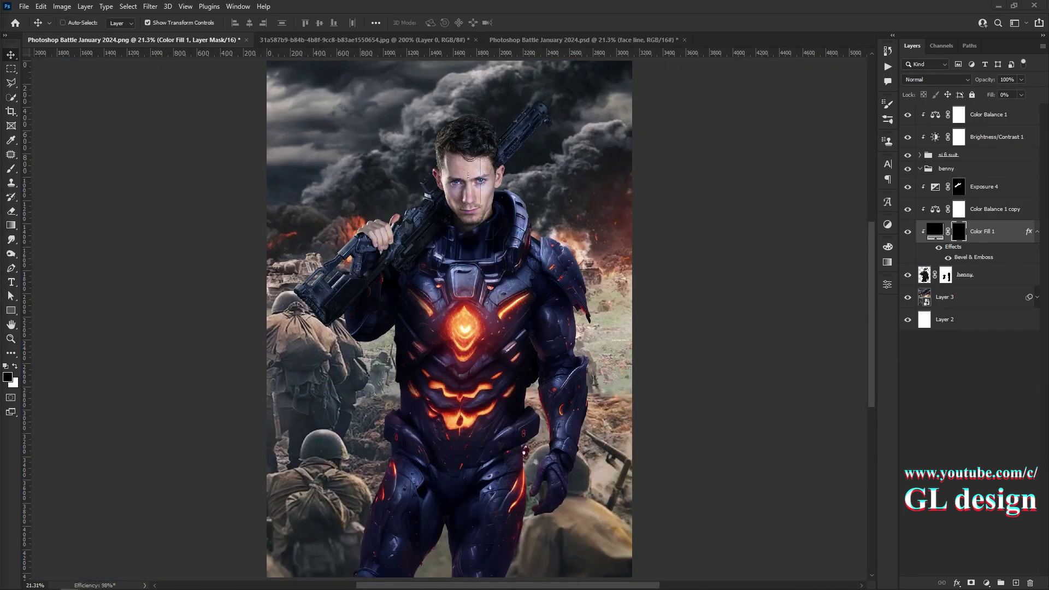
left_click_drag(691, 112, 690, 109)
left_click(475, 40)
key("n")
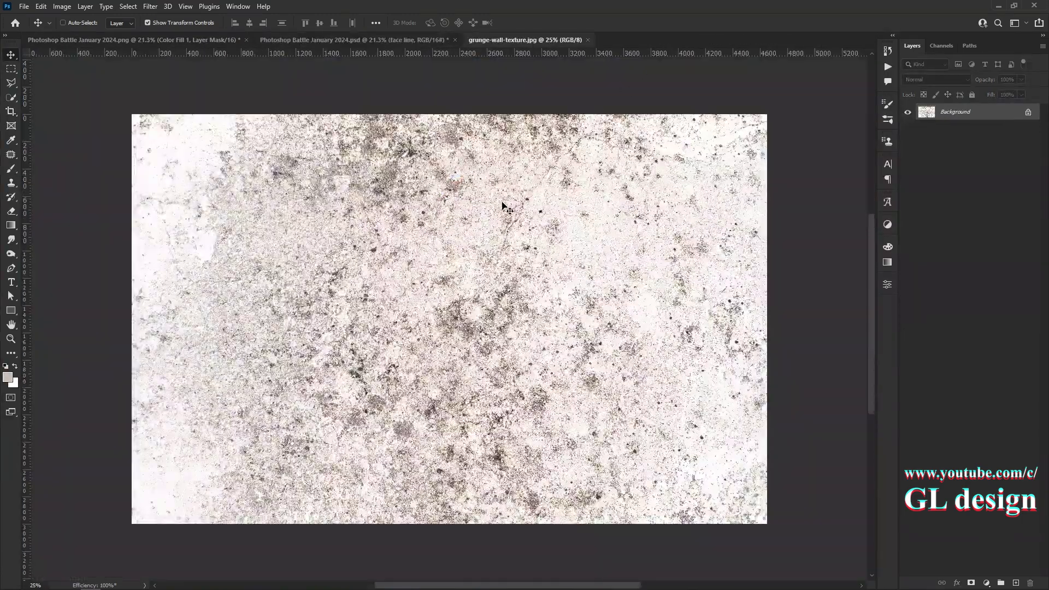
left_click_drag(502, 205, 413, 178)
left_click(936, 79)
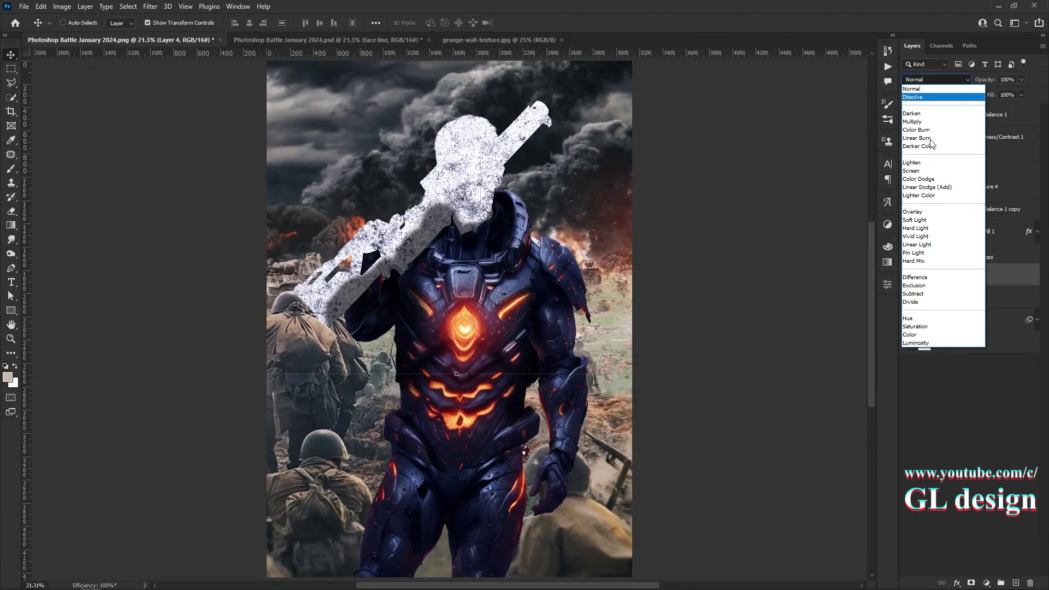
left_click(912, 121)
Split the texture's Blend If black point to soften the grunge
right_click(1010, 255)
left_click(874, 151)
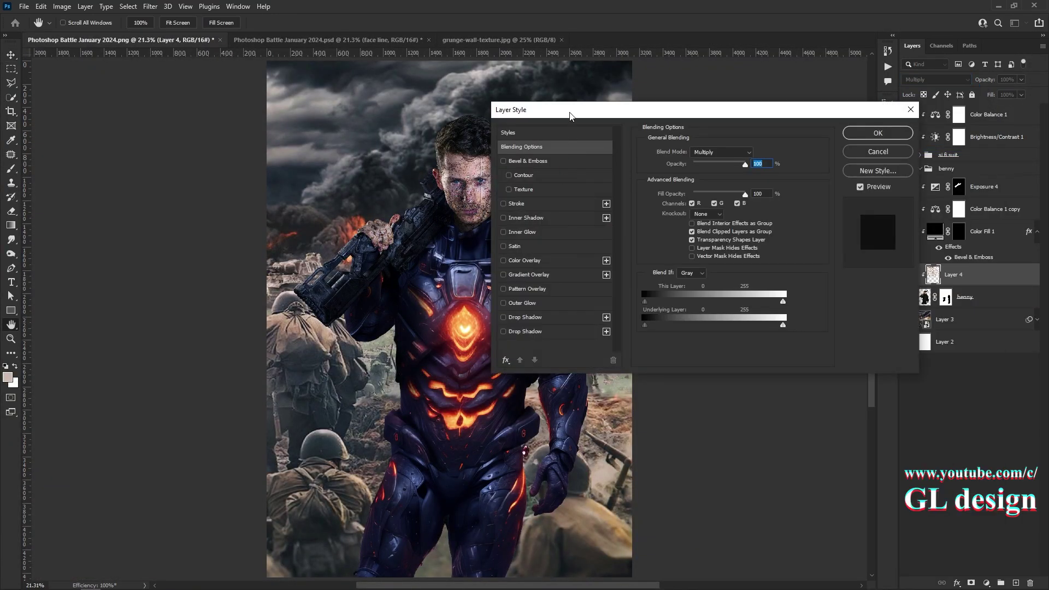
left_click_drag(570, 116, 603, 115)
left_click_drag(677, 301, 708, 302)
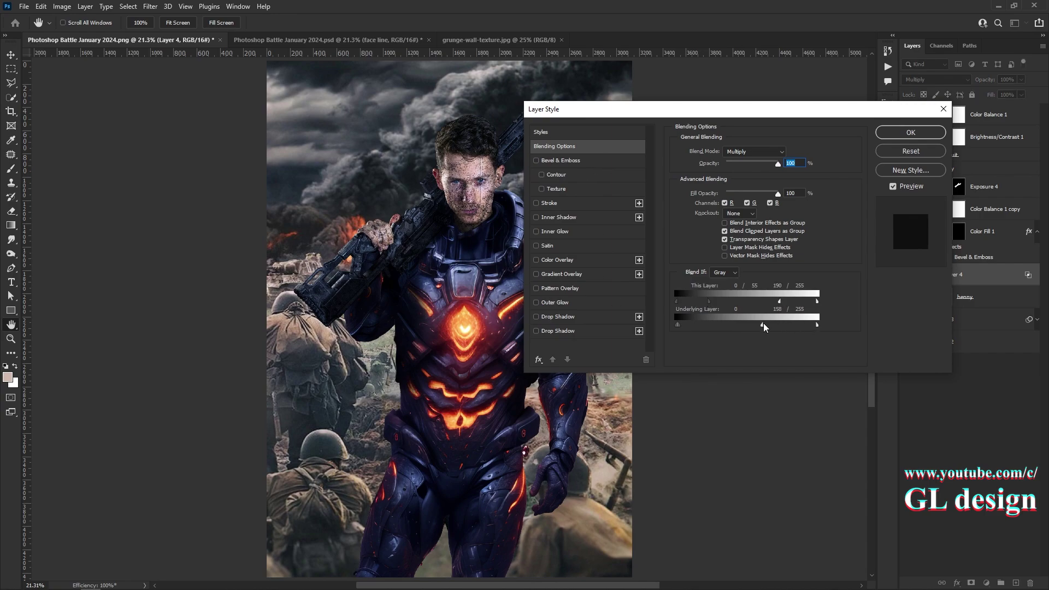
left_click(910, 133)
Hide the texture with a black mask and paint the dirt onto the face and hand
left_click(971, 583, "alt")
key("z")
left_click_drag(383, 99, 546, 273)
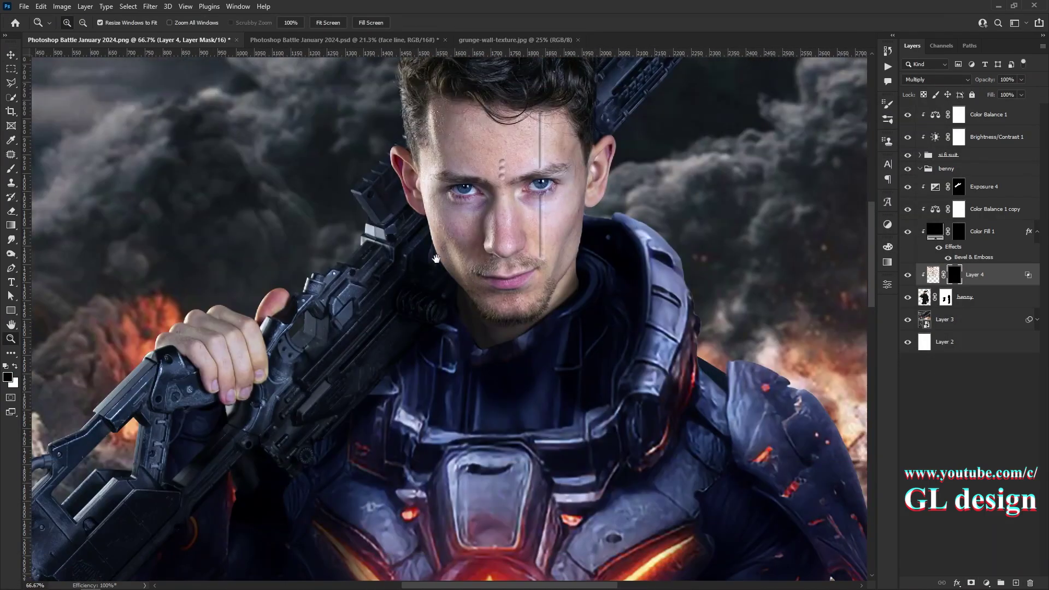
key("b")
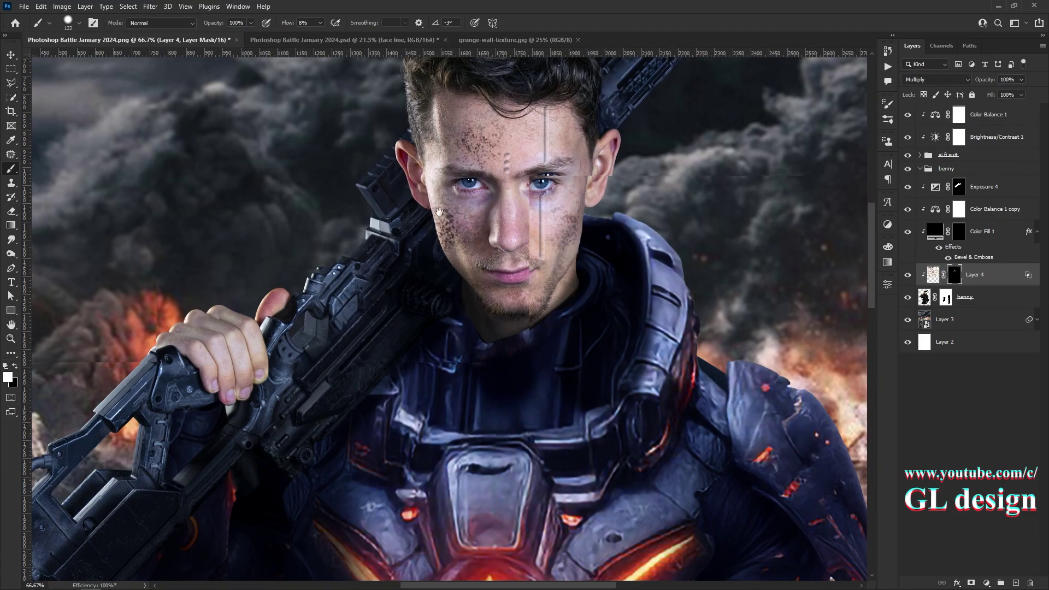
left_click_drag(572, 280, 642, 171)
mouse_move(262, 218)
left_mouse_down()
mouse_move(328, 290)
mouse_move(317, 295)
left_mouse_up()
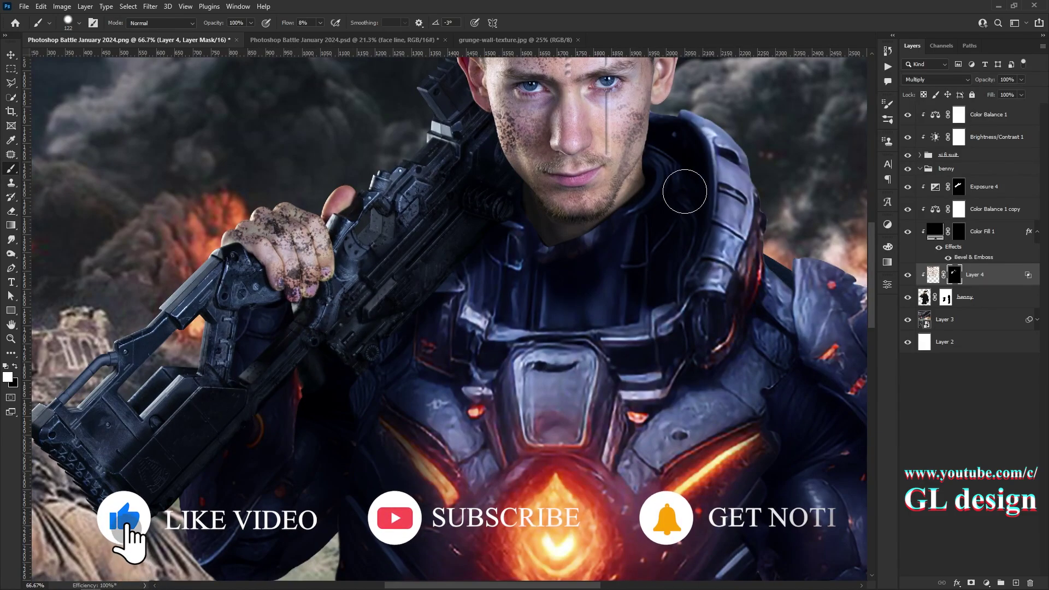
scroll(710, 175, "up", 2)
Lower the grunge texture layer opacity to 70% and confirm its blending options
left_click(1021, 79)
left_click_drag(1025, 92, 1008, 96)
right_click(1009, 274)
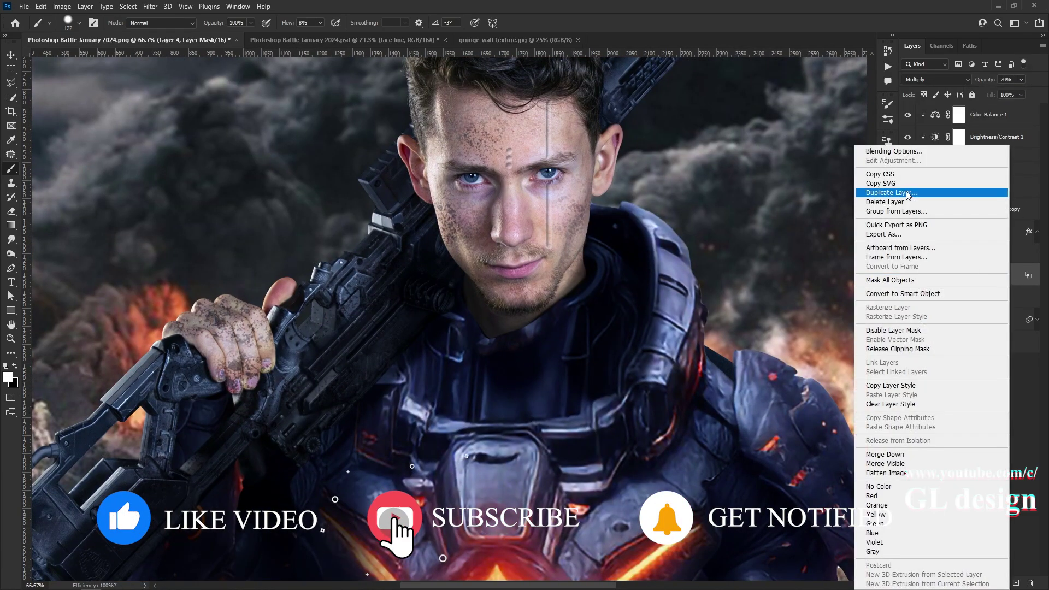
left_click(896, 151)
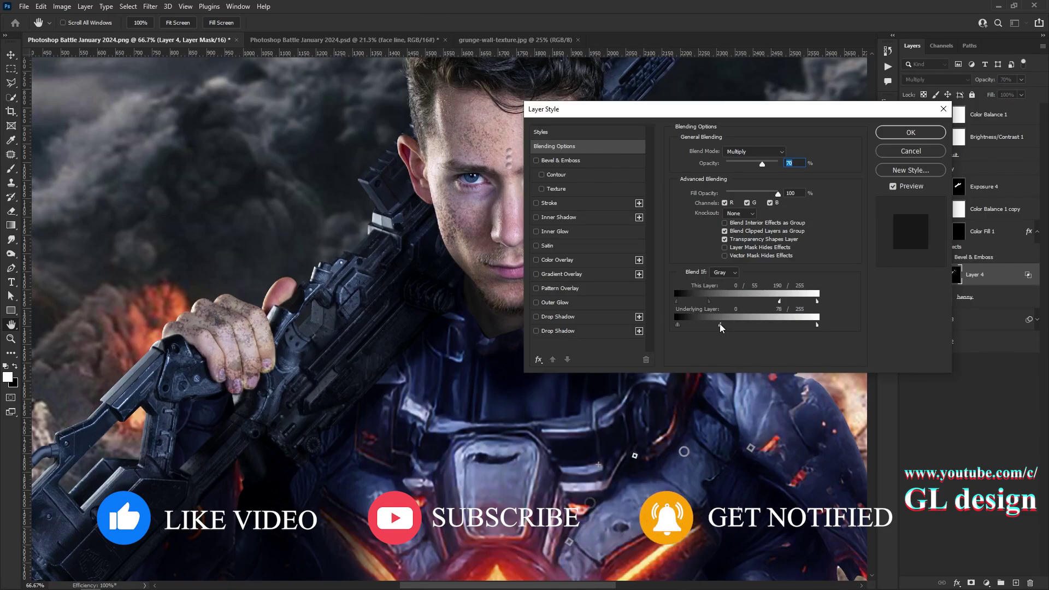
key("Return")
key("z")
key("ctrl+0")
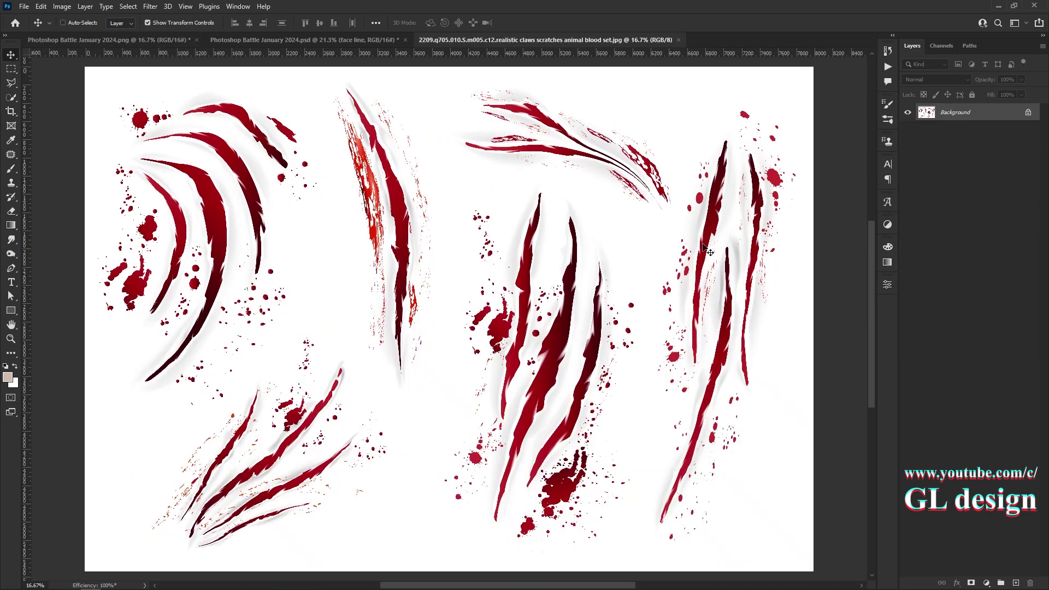
Lasso one blood scratch from the claw image and drag it into the poster
key("ctrl+plus")
key("l")
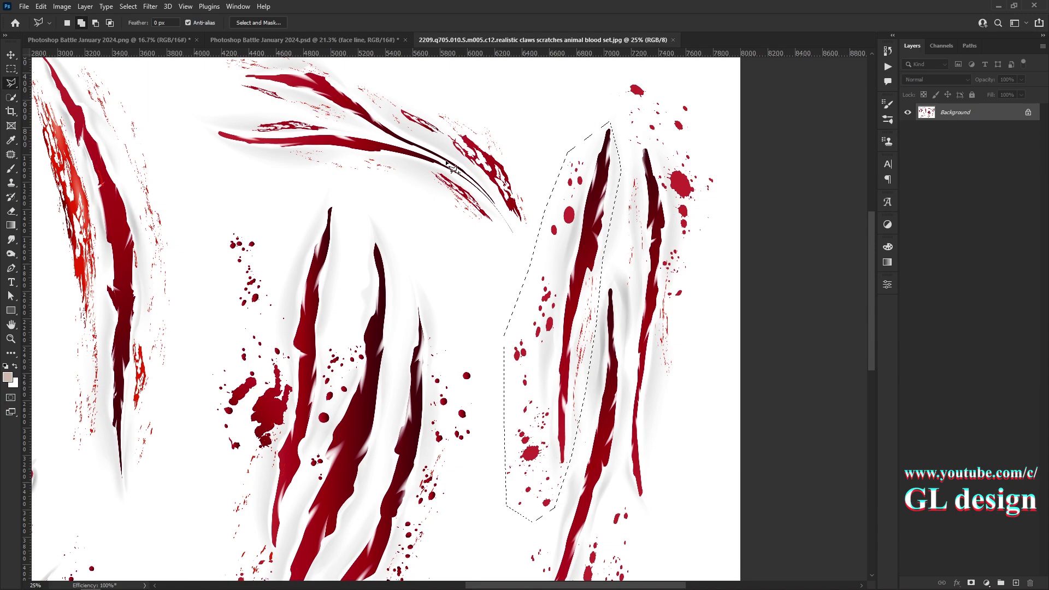
double_click(594, 201)
key("v")
left_click_drag(590, 230, 373, 209)
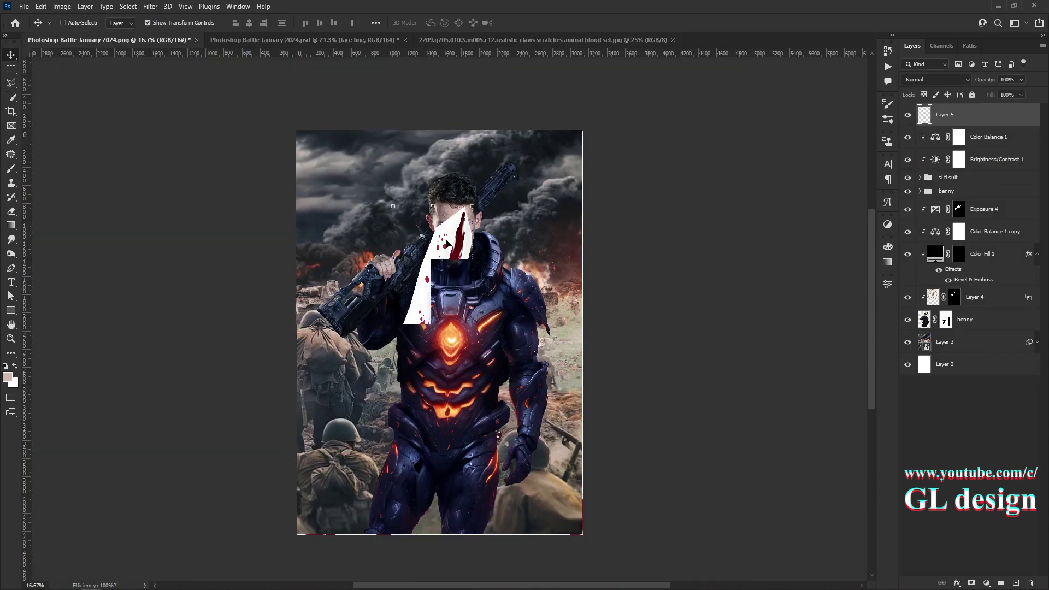
Squeeze the scratch into a strip over the face and set it to Multiply
key("ctrl+t")
left_click_drag(462, 480, 441, 262)
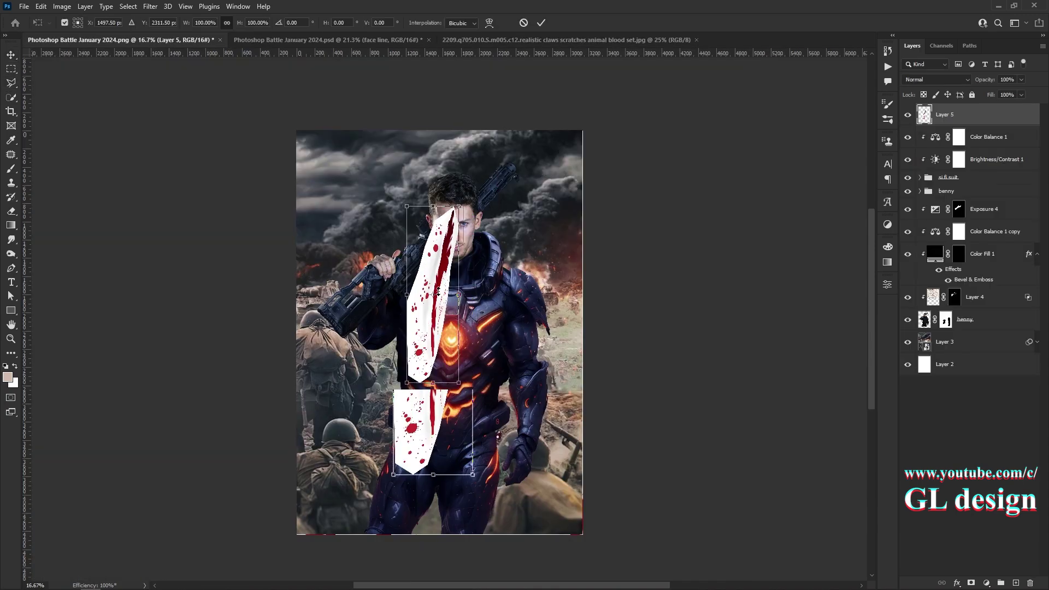
left_click(445, 240)
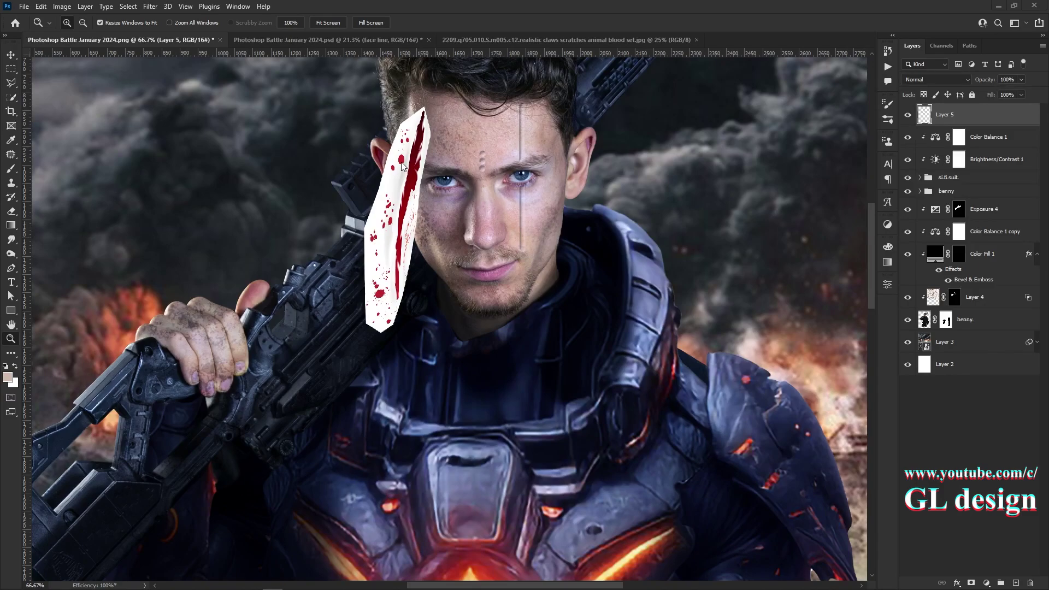
key("v")
left_click(937, 79)
left_click(924, 115)
Shrink and rotate the scratch into a small slant along the cheek
key("ctrl+t")
mouse_move(397, 107)
left_mouse_down()
mouse_move(402, 244)
mouse_move(435, 214)
left_mouse_up()
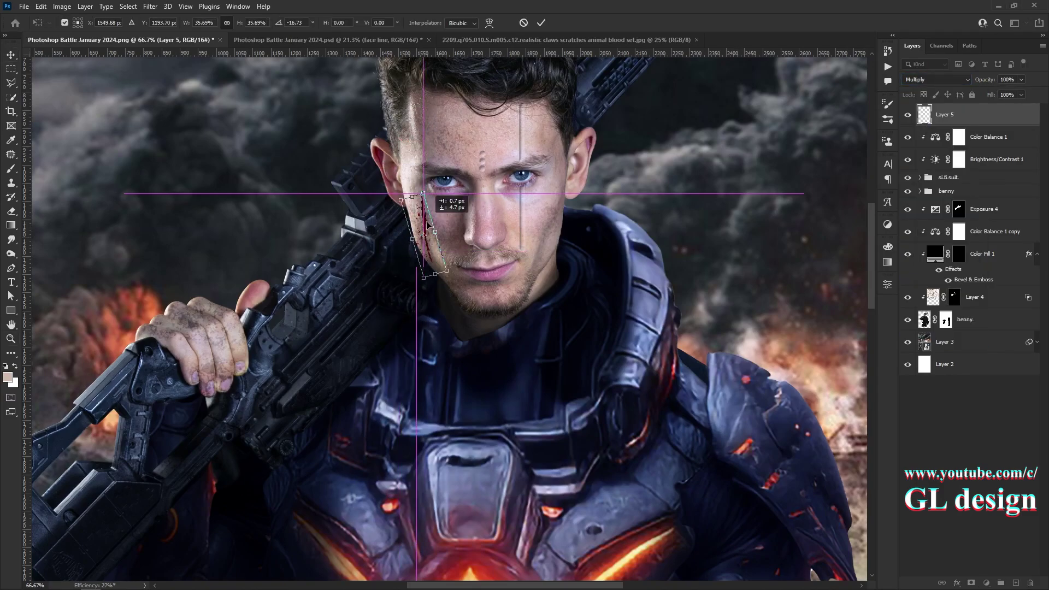
key("ctrl+plus")
key("ctrl+plus")
scroll(415, 273, "up", 5)
mouse_move(394, 402)
left_mouse_down()
mouse_move(382, 275)
mouse_move(390, 316)
left_mouse_up()
left_click(541, 22)
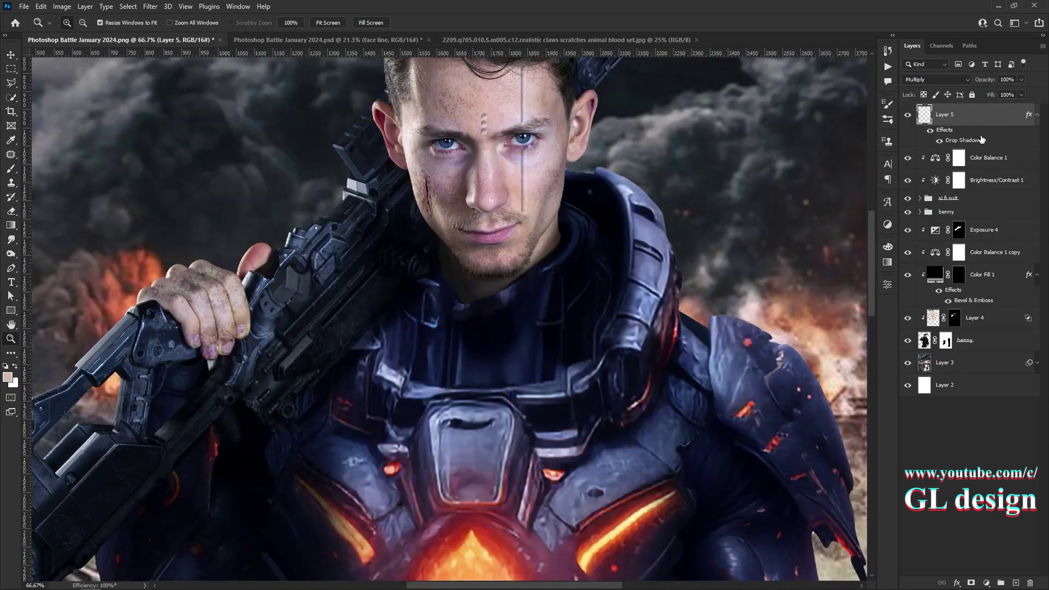
key("z")
key("ctrl+0")
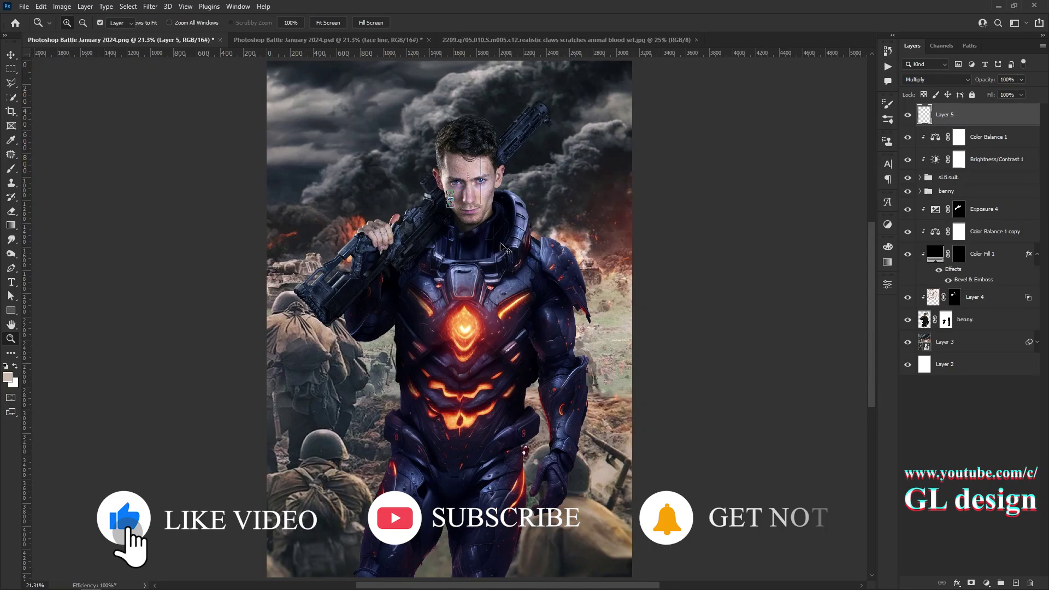
Outline the lower-left claw scratch with the Polygonal Lasso and copy it to its own layer
left_click(565, 40)
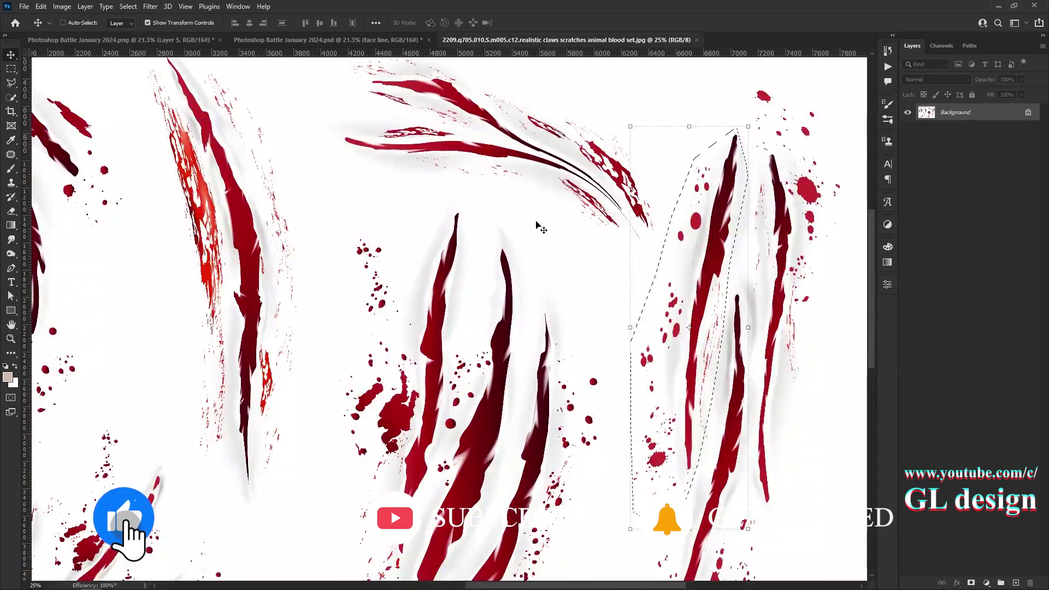
left_click(294, 387, "alt")
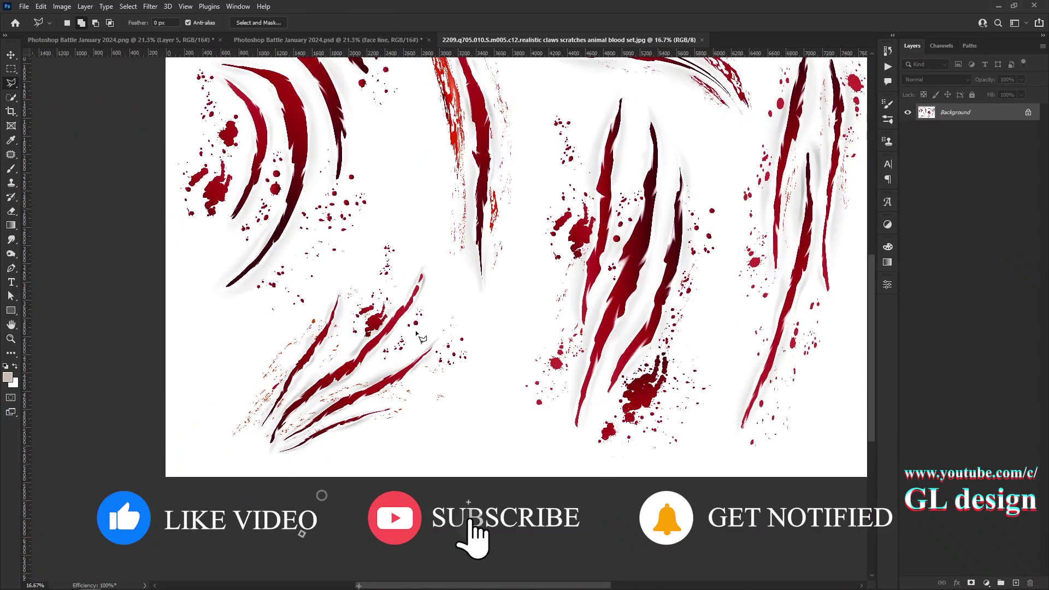
key("l")
left_click(438, 284)
left_click(383, 236)
left_click(234, 394)
left_click(222, 432)
left_click(266, 454)
left_click(423, 339)
key("ctrl+j")
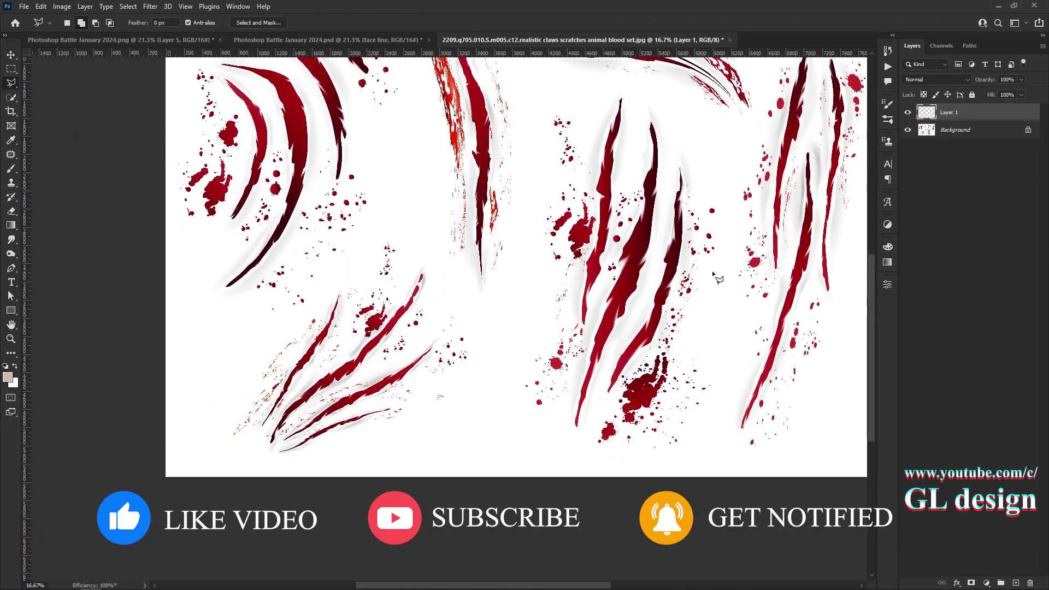
Drag the copied scratch into the poster and shrink it beside the chin
key("v")
left_click_drag(371, 328, 498, 216)
key("ctrl+t")
left_click_drag(496, 75, 489, 207)
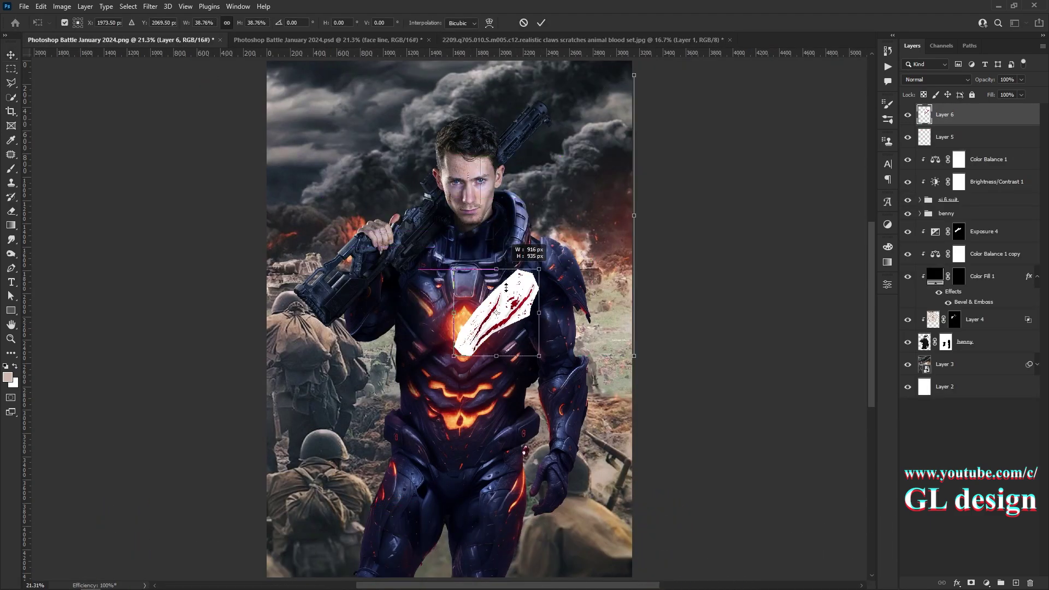
left_click(541, 22)
scroll(478, 218, "up", 5)
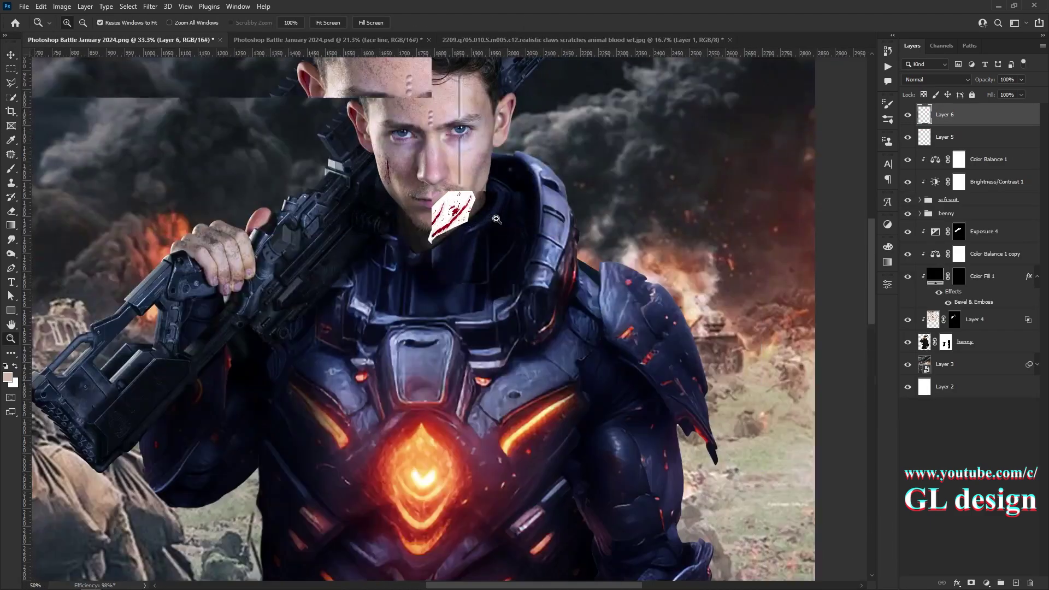
Set the new scratch to Multiply and fit it onto the jaw and neck
left_click(936, 79)
left_click(923, 116)
key("ctrl+t")
mouse_move(386, 109)
left_mouse_down()
mouse_move(383, 208)
mouse_move(435, 174)
left_mouse_up()
key("Return")
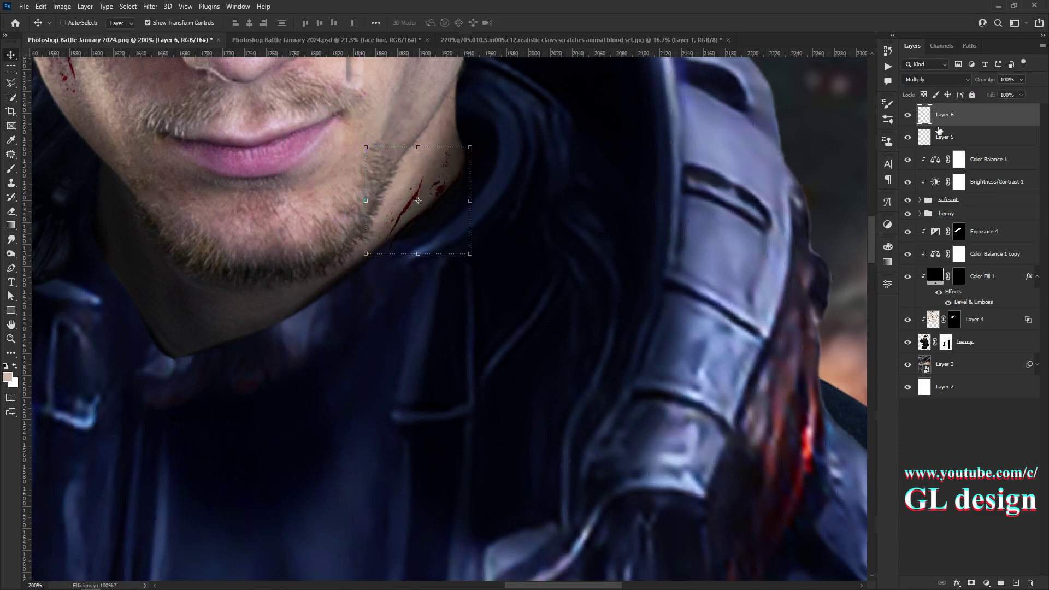
Move both scratch layers below the benny group and fit the poster on screen
left_click(944, 137, "shift")
left_click_drag(944, 136, 945, 219)
key("z")
right_click(484, 186)
left_click(484, 186)
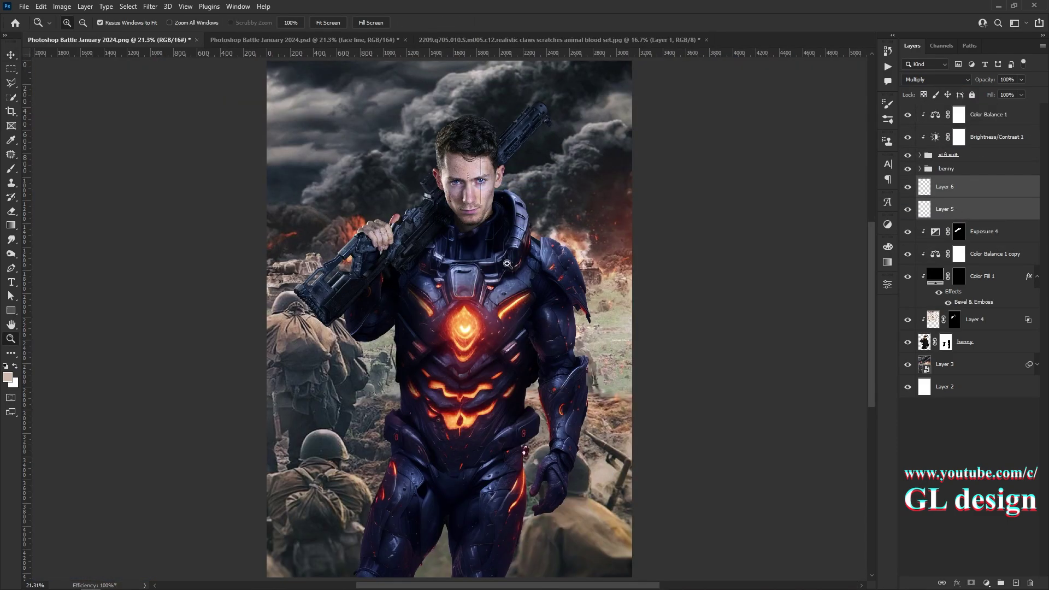
key("v")
left_click(678, 249)
Close the claw scratches image and move the scratch layers into the benny group
left_click(557, 39)
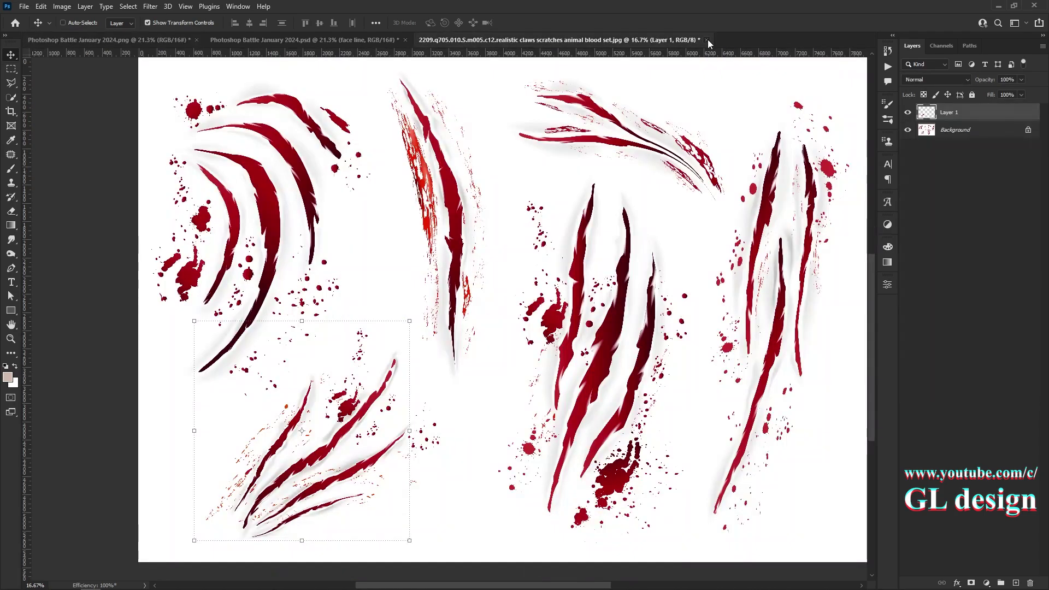
key("ctrl+w")
left_click(944, 187)
left_click(965, 341, "shift")
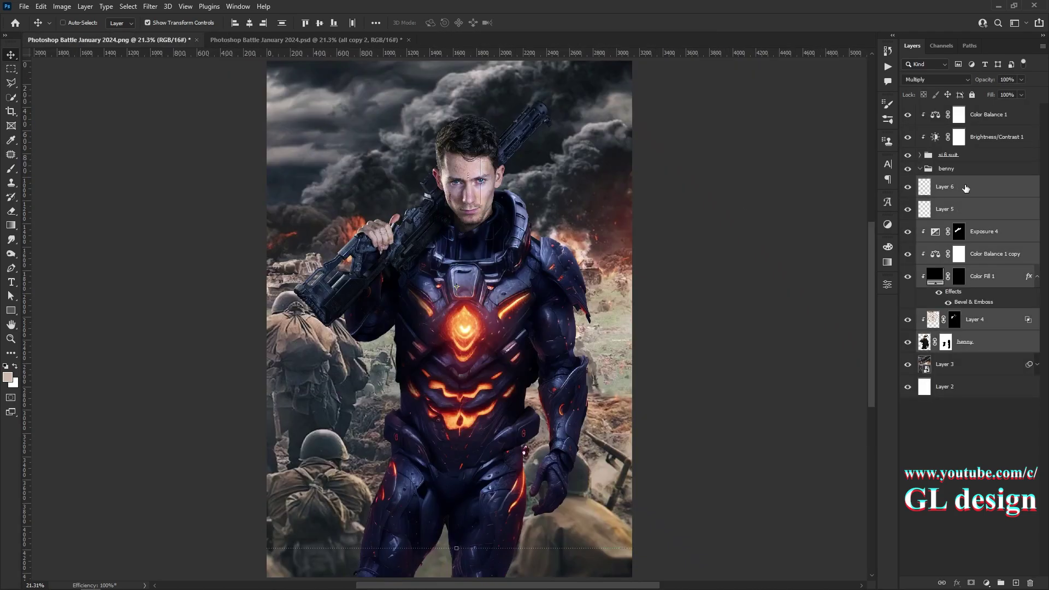
left_click_drag(965, 342, 946, 169)
left_click(948, 189)
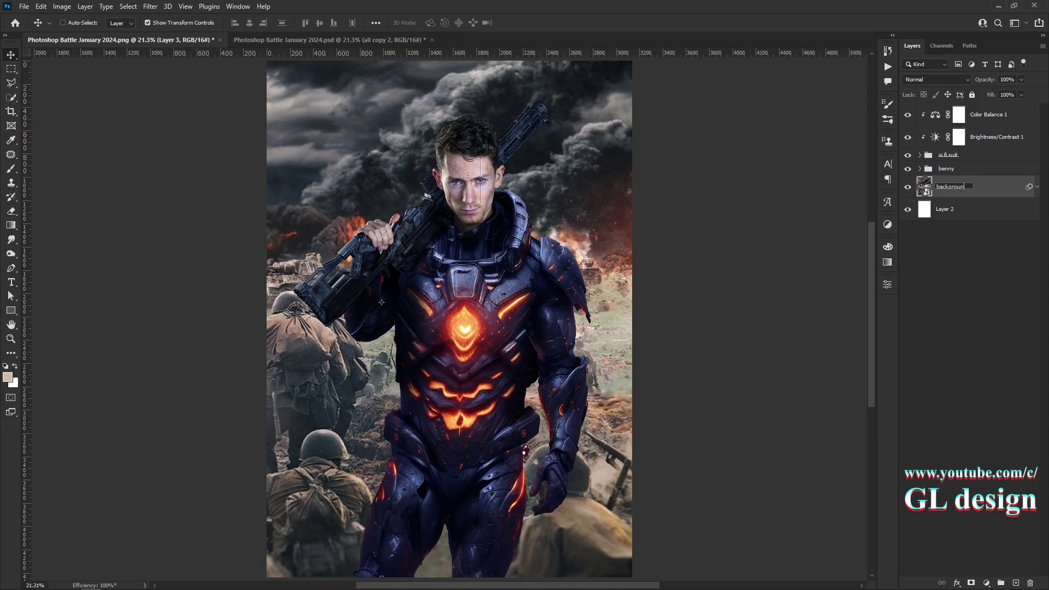
Duplicate and merge the subject layers, hiding the original all subject group
left_click(1016, 118, "shift")
key("ctrl+j")
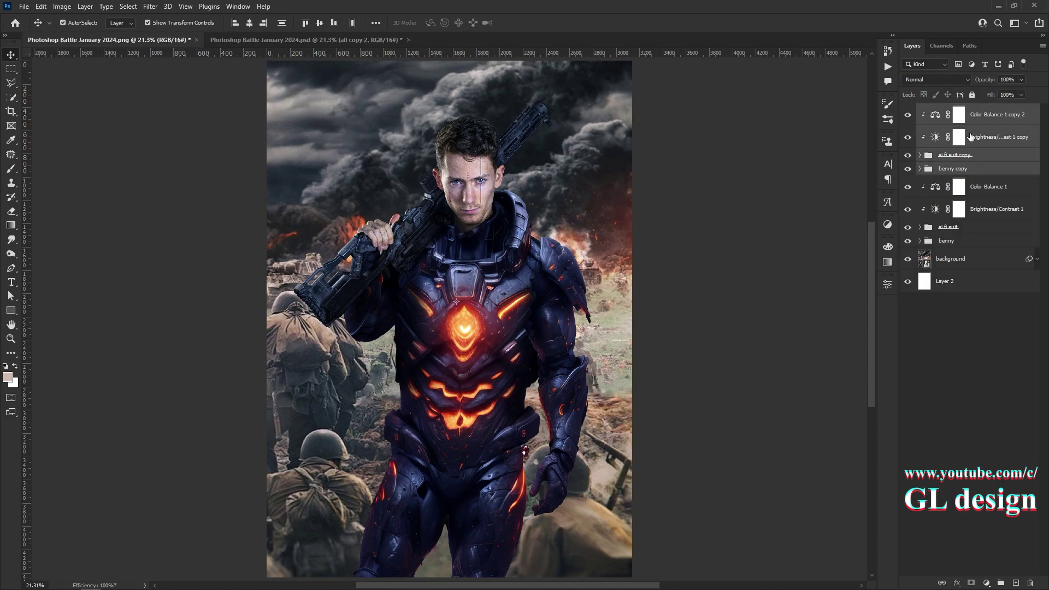
key("ctrl+e")
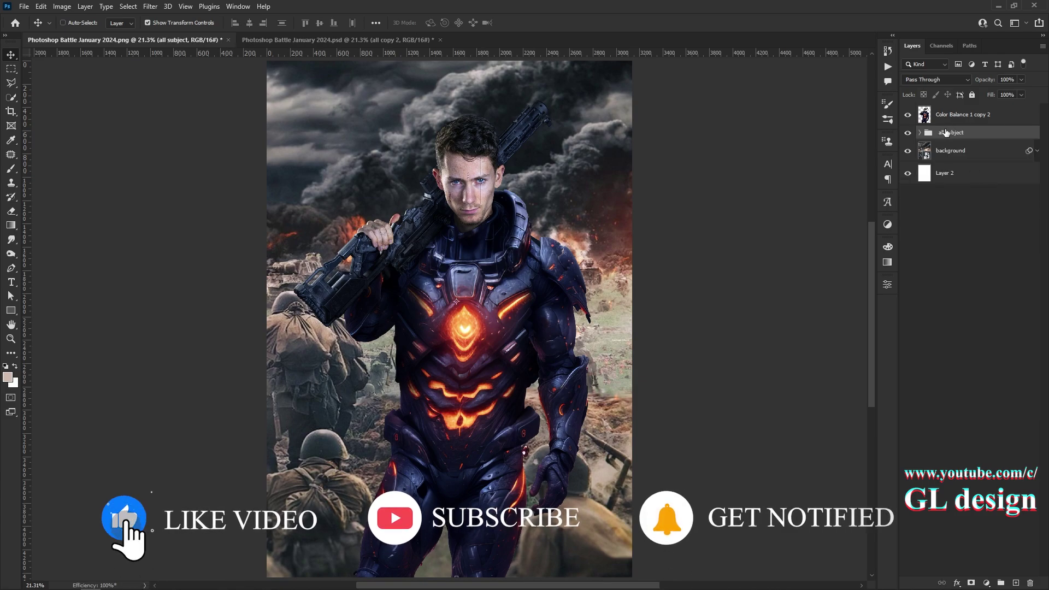
left_click(908, 132)
left_click(962, 114)
Add a clipped colorized Hue/Saturation with hue 15, saturation 60 and raised lightness
left_click(986, 583)
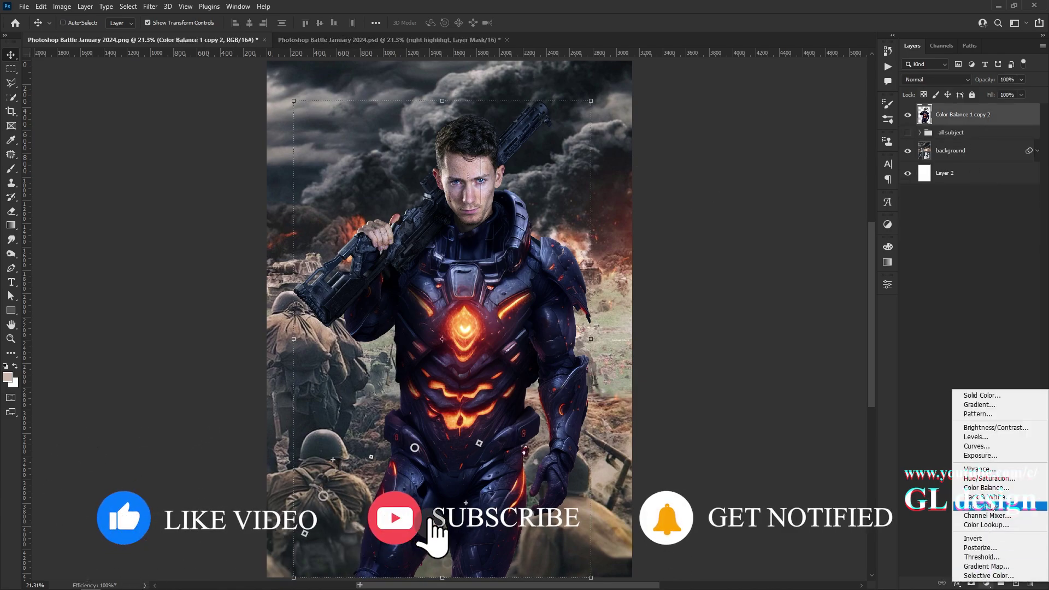
left_click(989, 479)
left_click(787, 415)
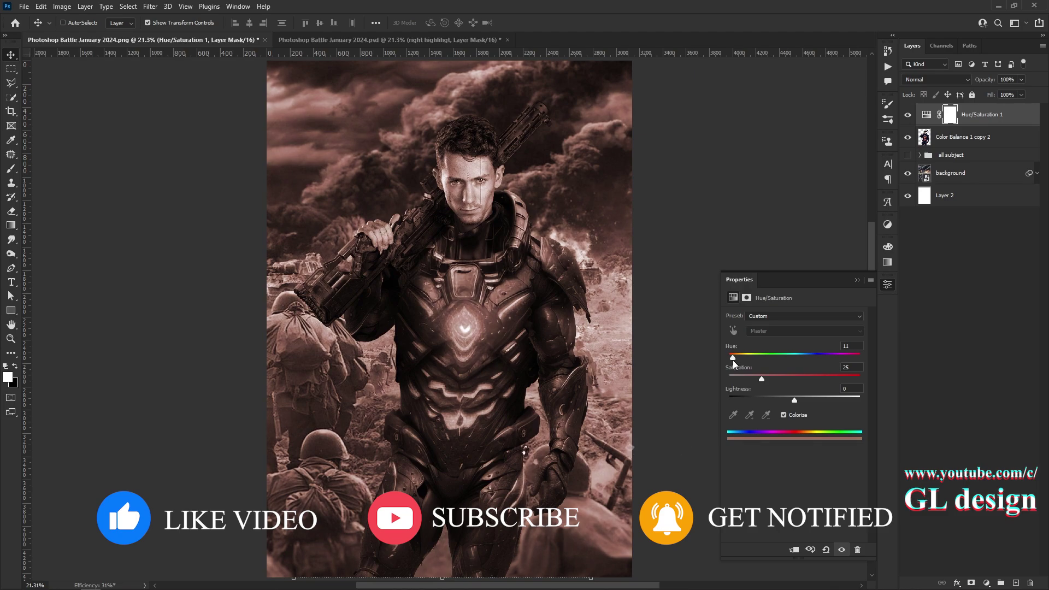
left_click_drag(733, 357, 734, 362)
key("ctrl+alt+g")
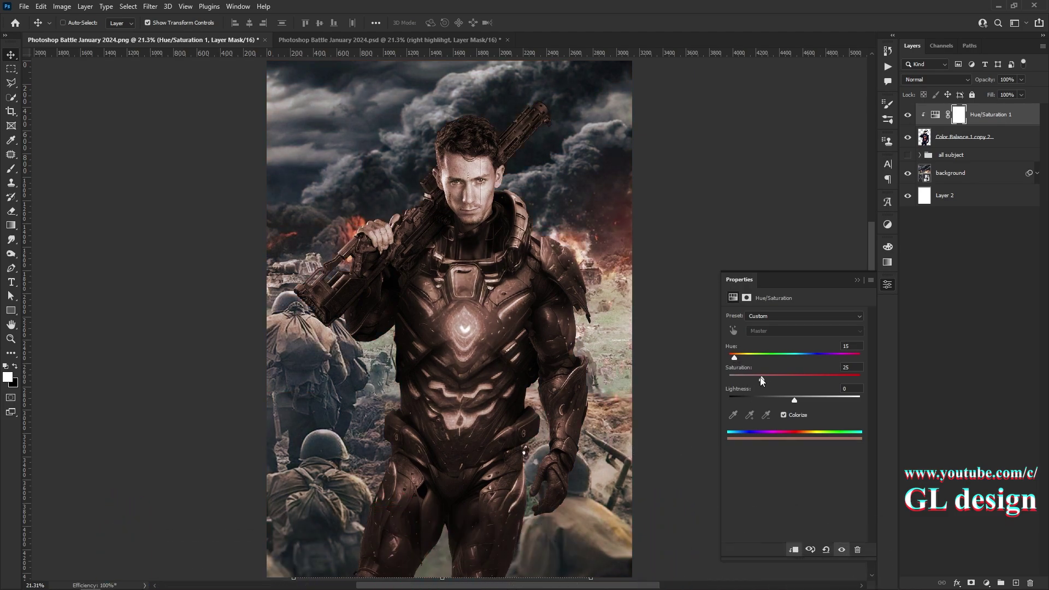
left_click_drag(806, 378, 807, 379)
left_click_drag(794, 399, 832, 396)
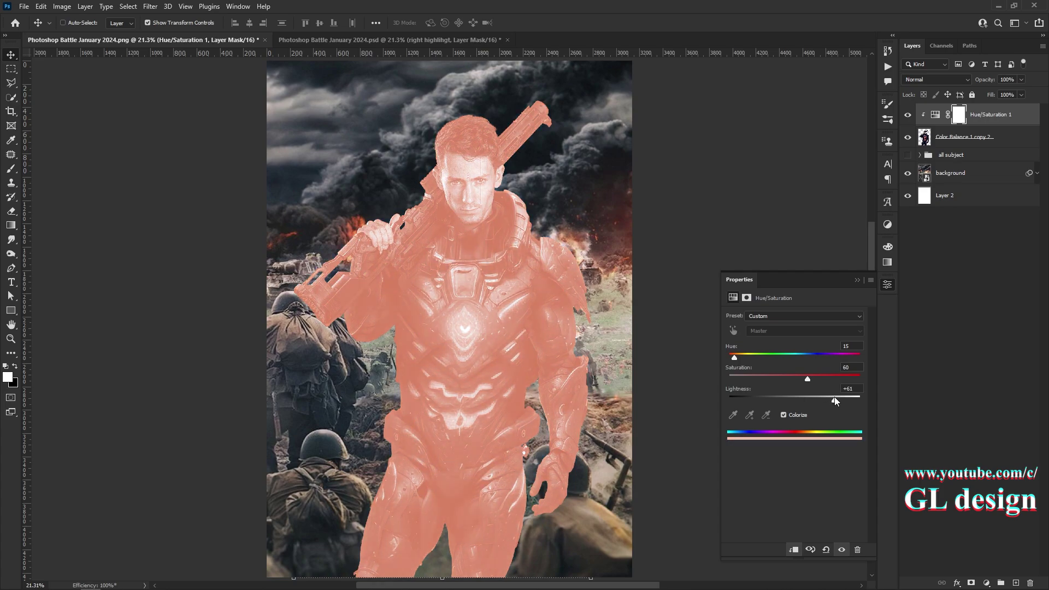
Split the tint's Blend If sliders to keep it off the darkest and brightest tones
double_click(1016, 115)
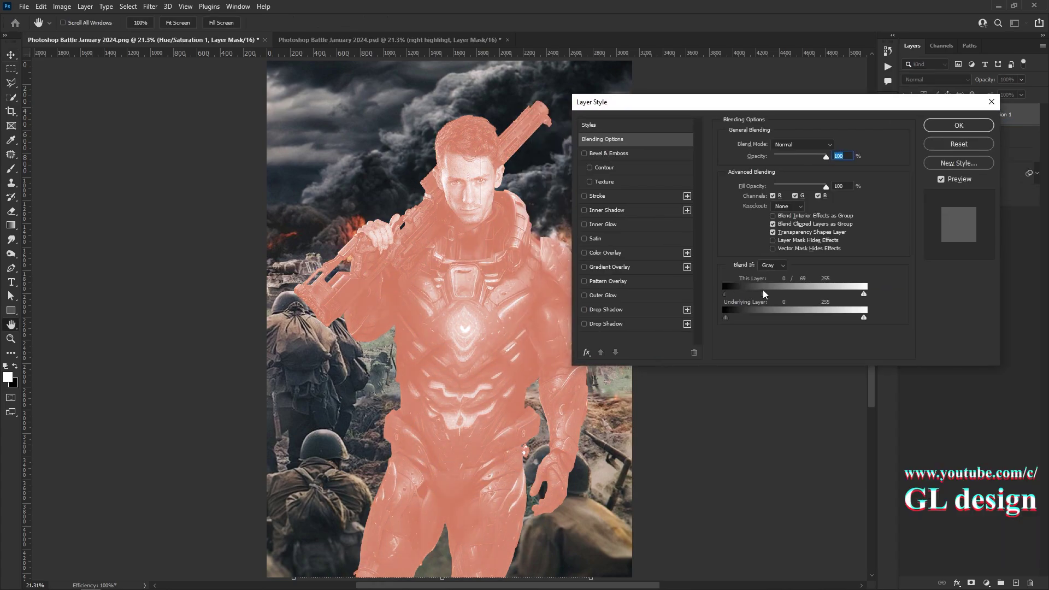
left_click_drag(732, 321, 753, 320)
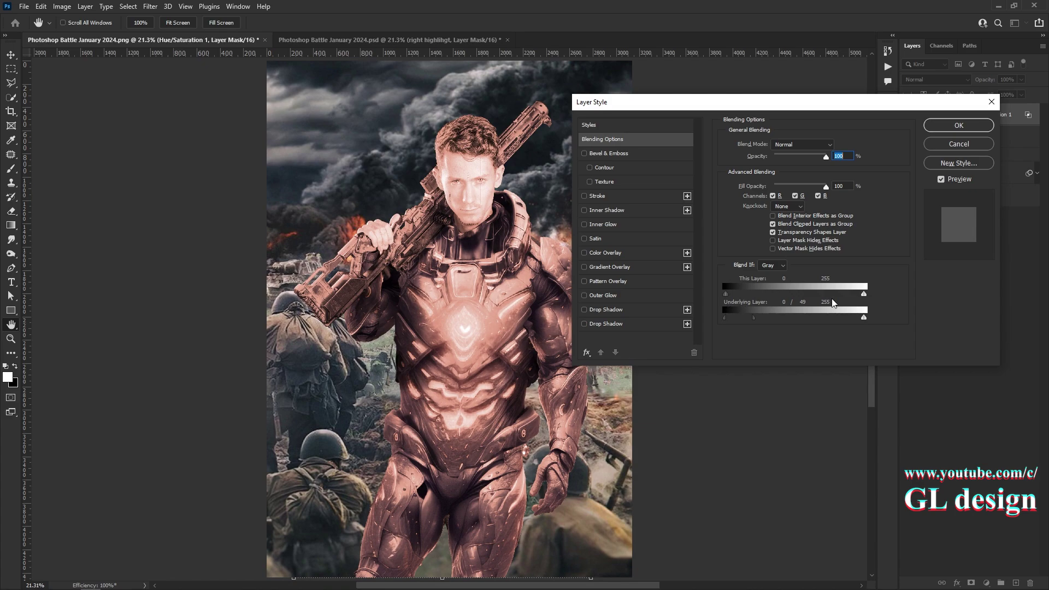
mouse_move(863, 294)
left_mouse_down()
mouse_move(837, 292)
mouse_move(832, 315)
left_mouse_up()
left_click(959, 125)
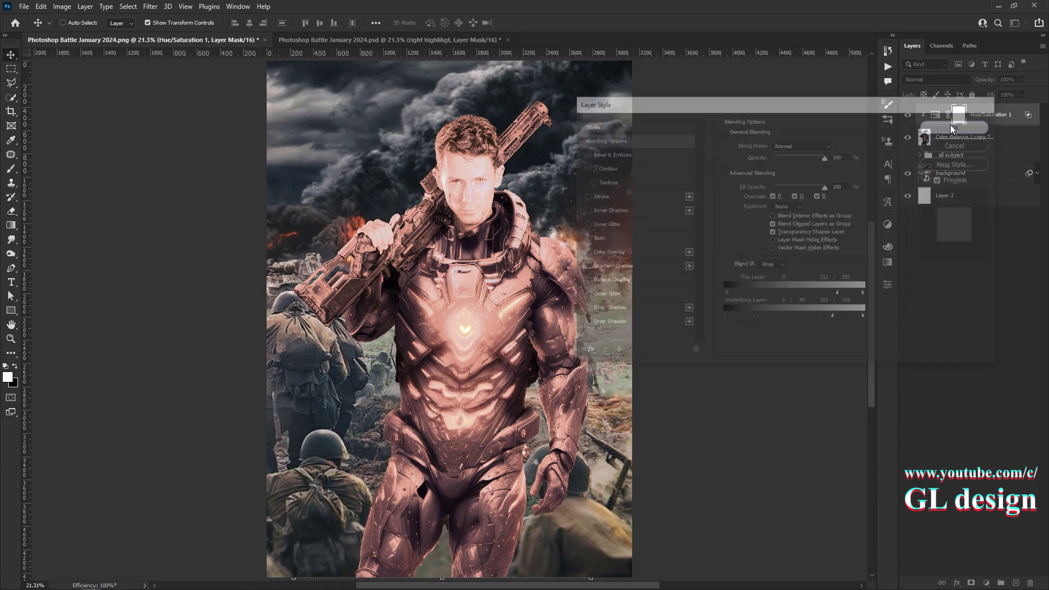
Invert the Hue/Saturation mask to black and set up a large soft brush
key("ctrl+i")
key("z")
left_click(581, 237)
left_click(581, 237)
left_click(580, 238)
key("b")
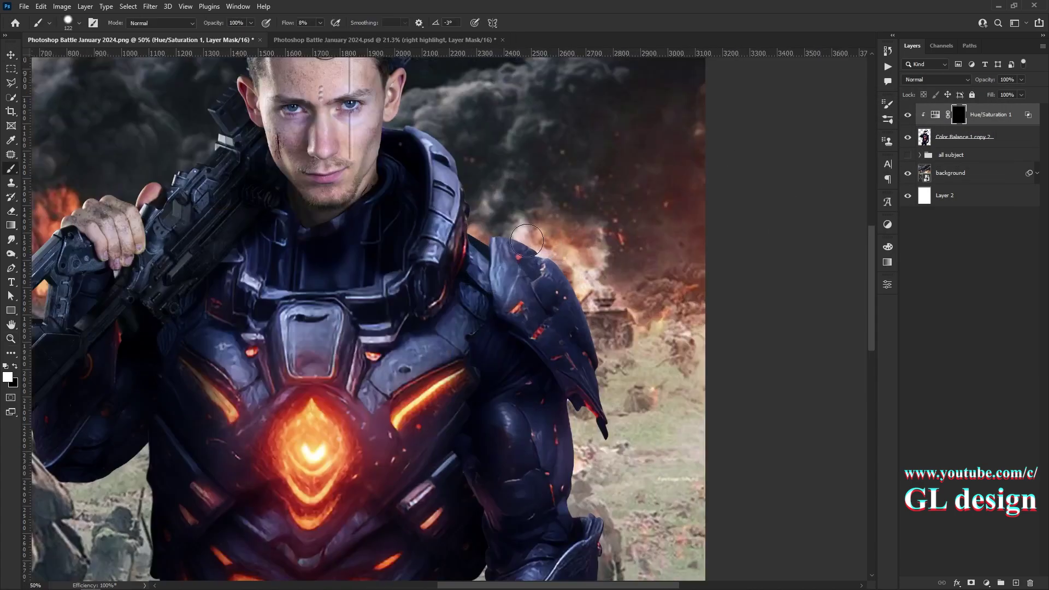
key("bracketright")
key("bracketright")
key("bracketright")
right_click(539, 216)
left_click_drag(677, 242, 579, 241)
key("Return")
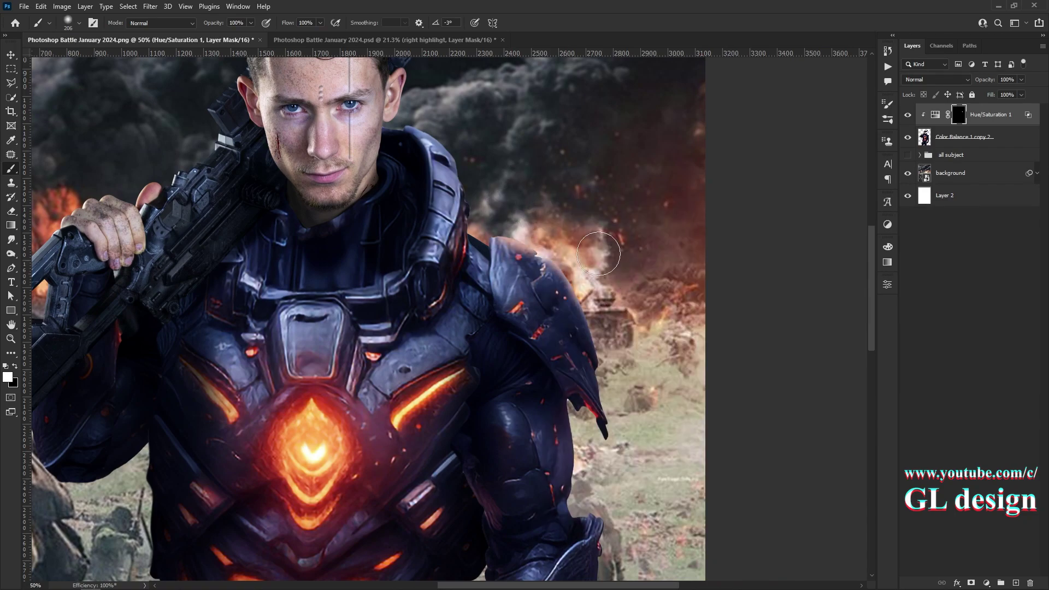
Move along the armour and switch to a smaller white brush for the mask
scroll(562, 230, "down", 2)
scroll(563, 230, "right", 2)
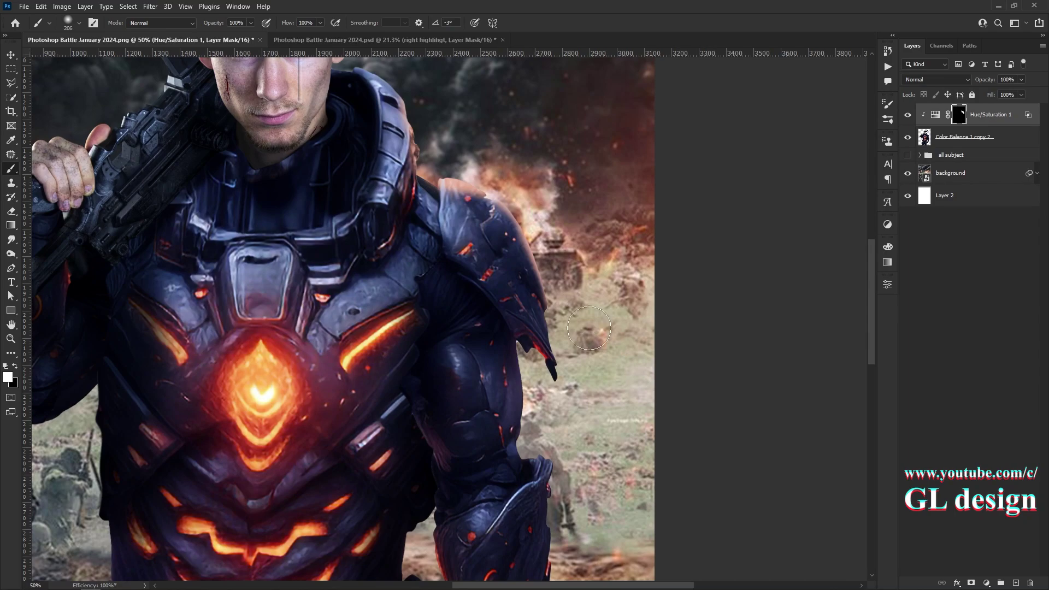
scroll(491, 258, "down", 3)
scroll(491, 258, "right", 2)
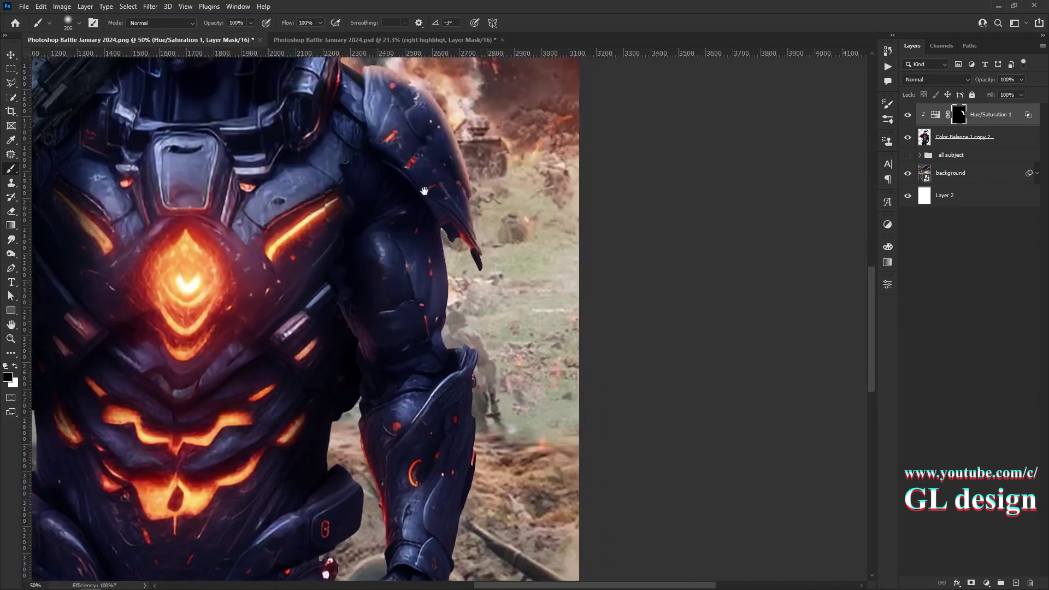
key("x")
key("bracketleft")
key("bracketleft")
key("bracketleft")
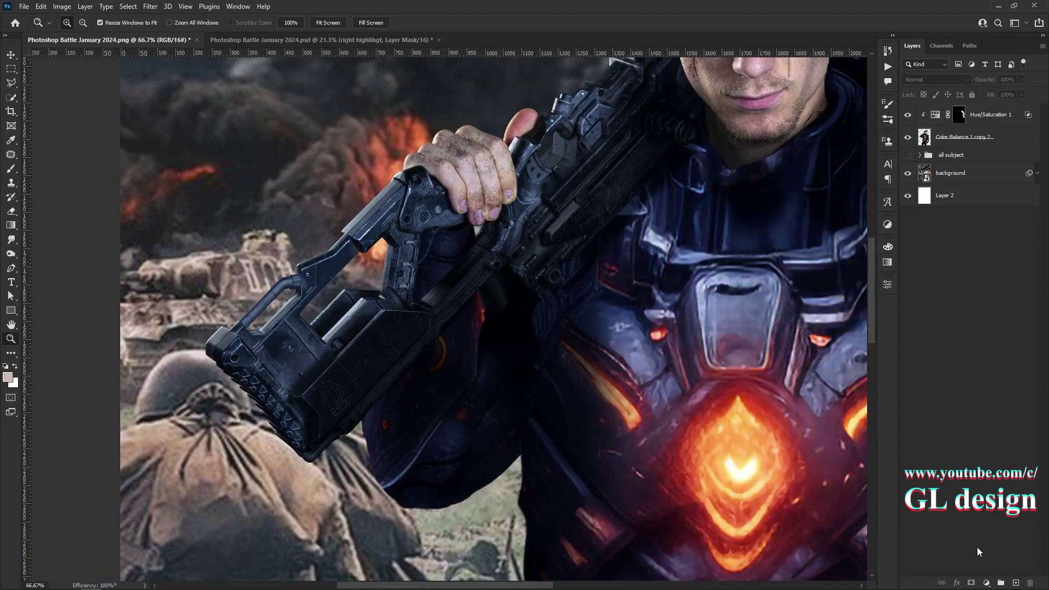
Add an Exposure adjustment brightened to +1.61
left_click(986, 583)
left_click(964, 445)
left_click_drag(794, 340, 811, 339)
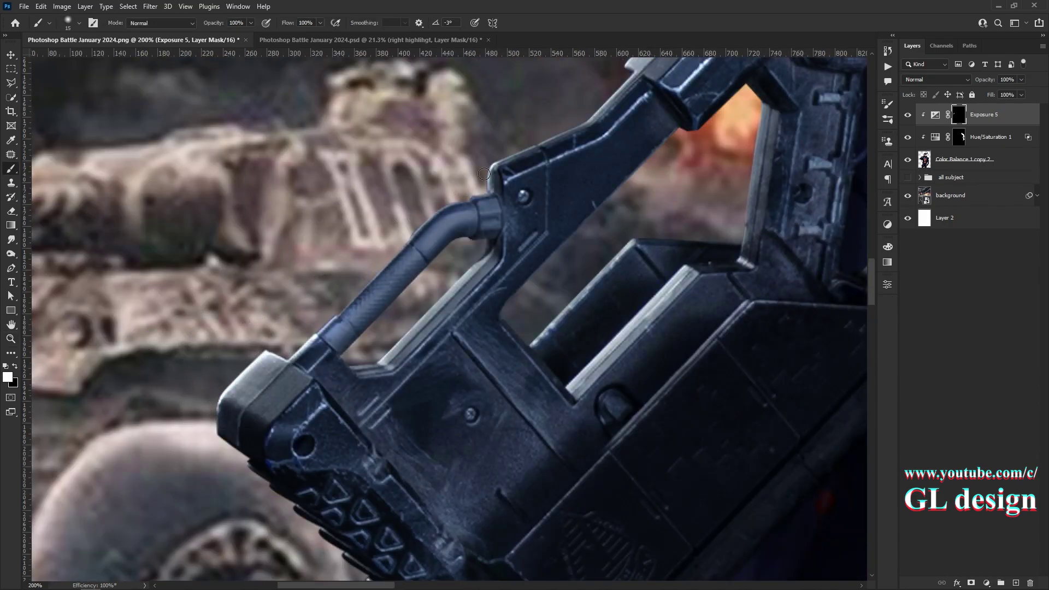
left_click_drag(546, 133, 352, 298)
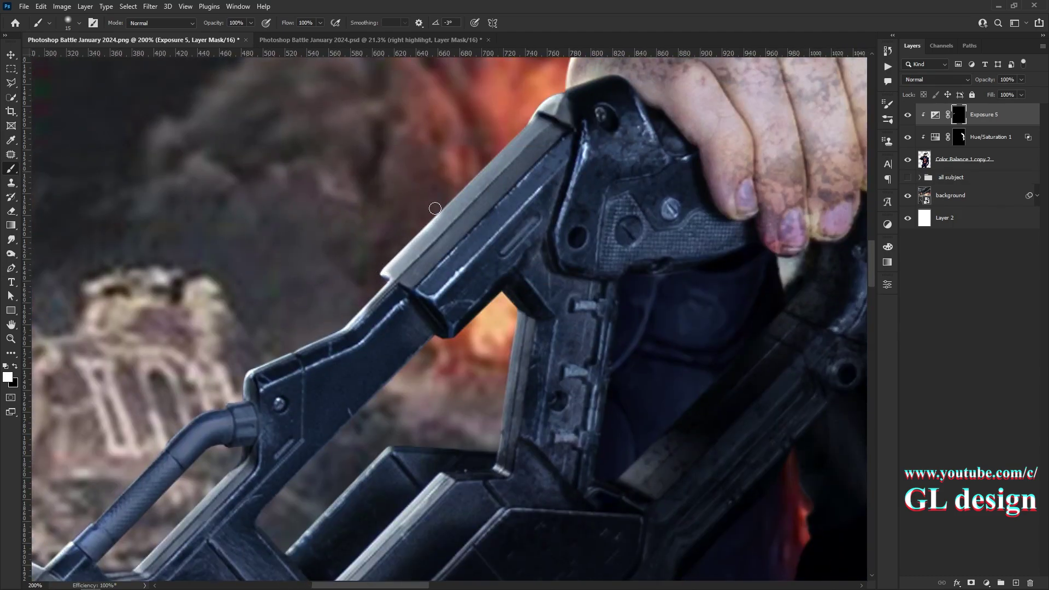
left_click_drag(530, 118, 437, 310)
Paint the exposure brightening with a small white brush along the top of the gun
key("x")
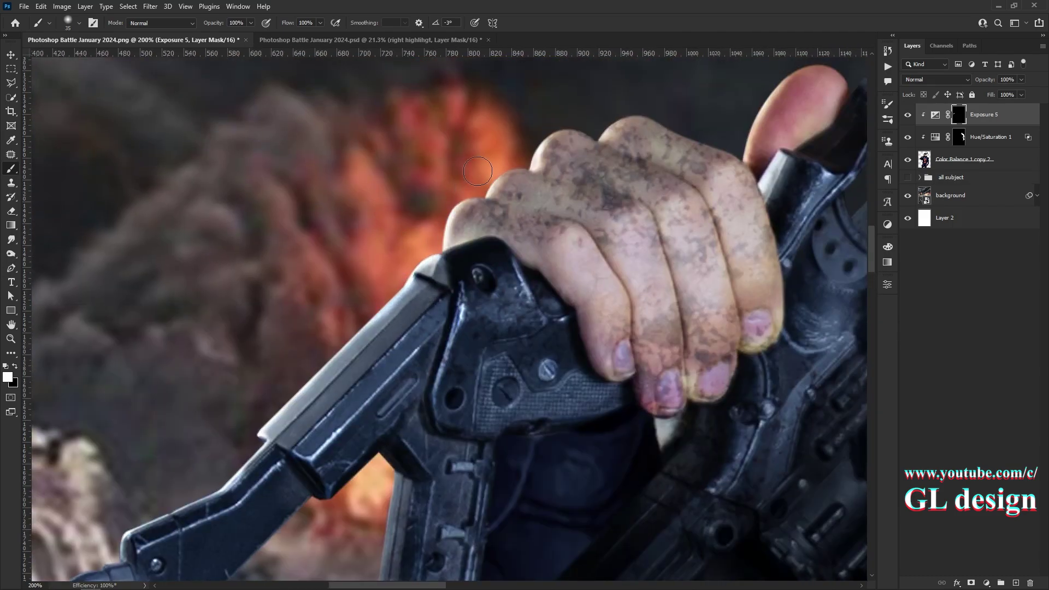
left_click_drag(729, 128, 423, 266)
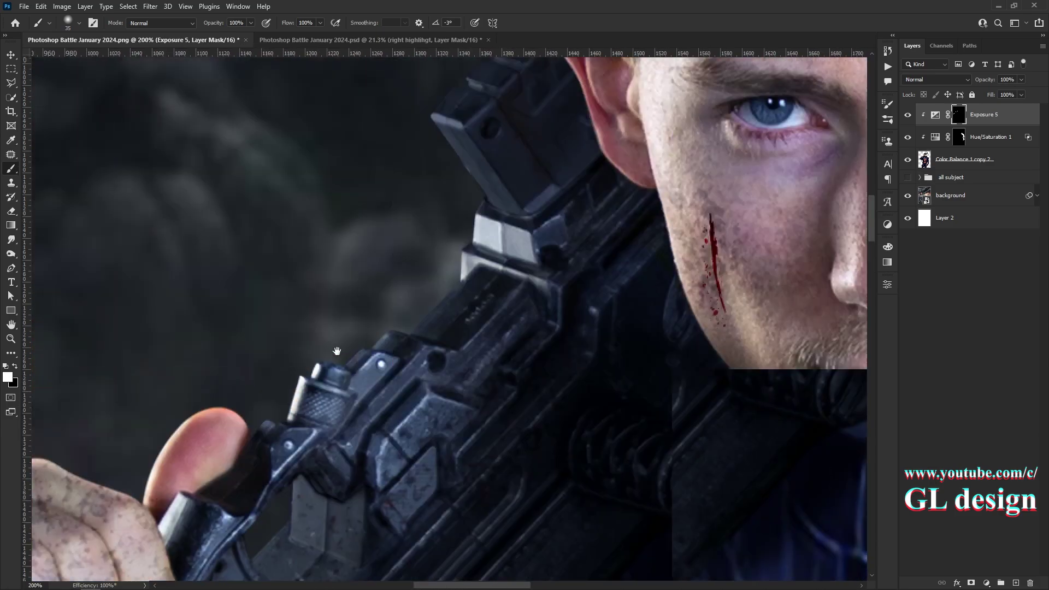
left_click_drag(684, 133, 416, 271)
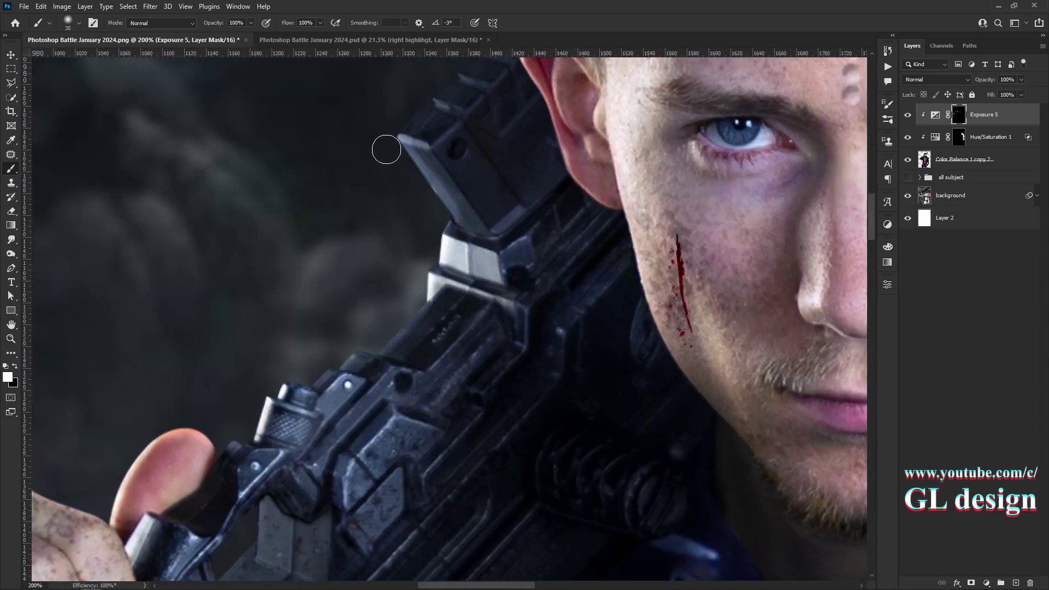
left_click_drag(421, 86, 435, 212)
key("x")
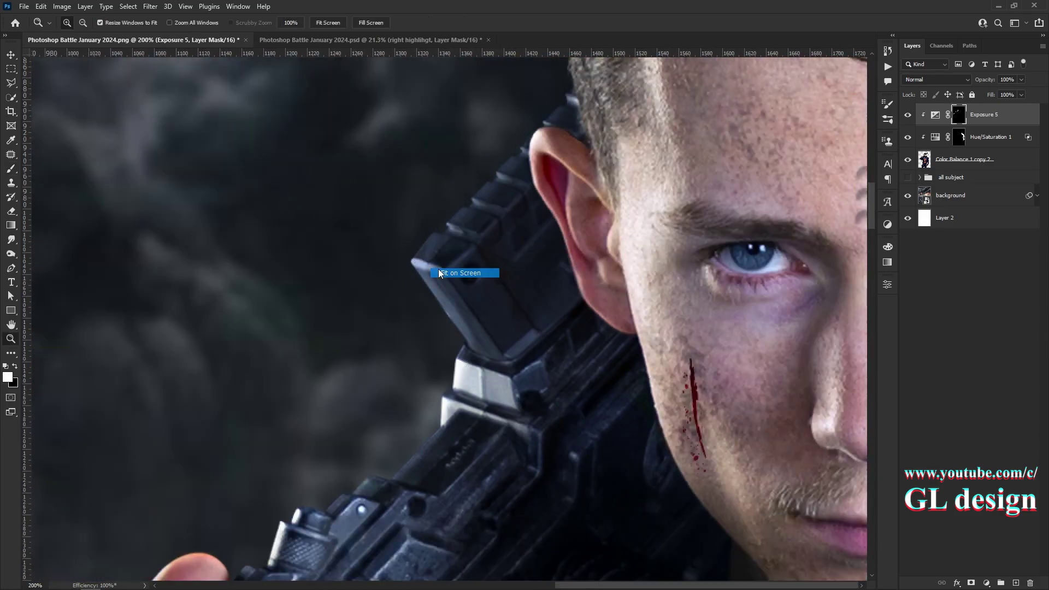
left_click_drag(431, 252, 389, 185)
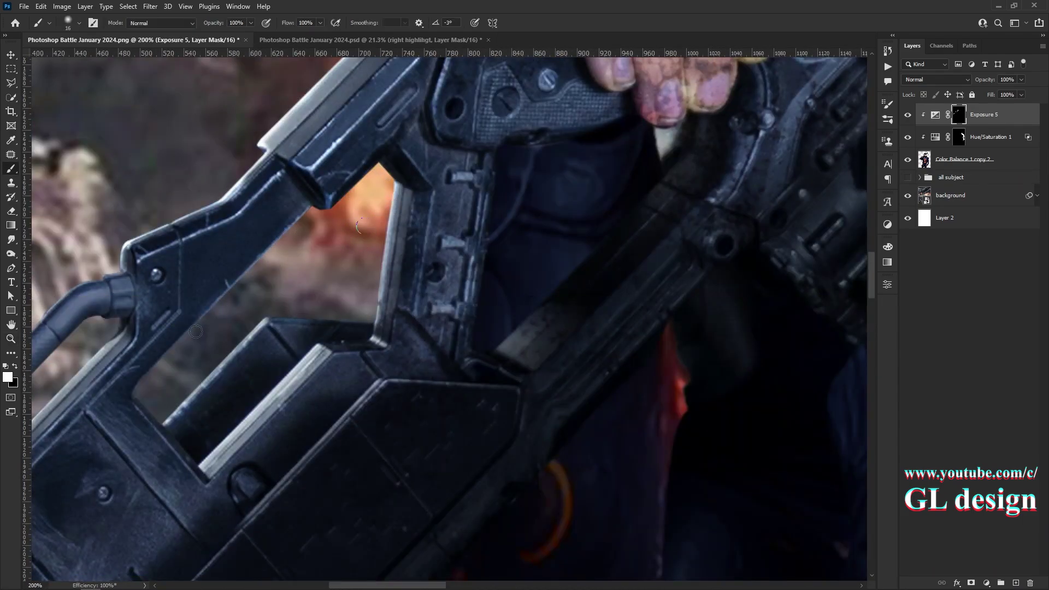
key("ctrl+0")
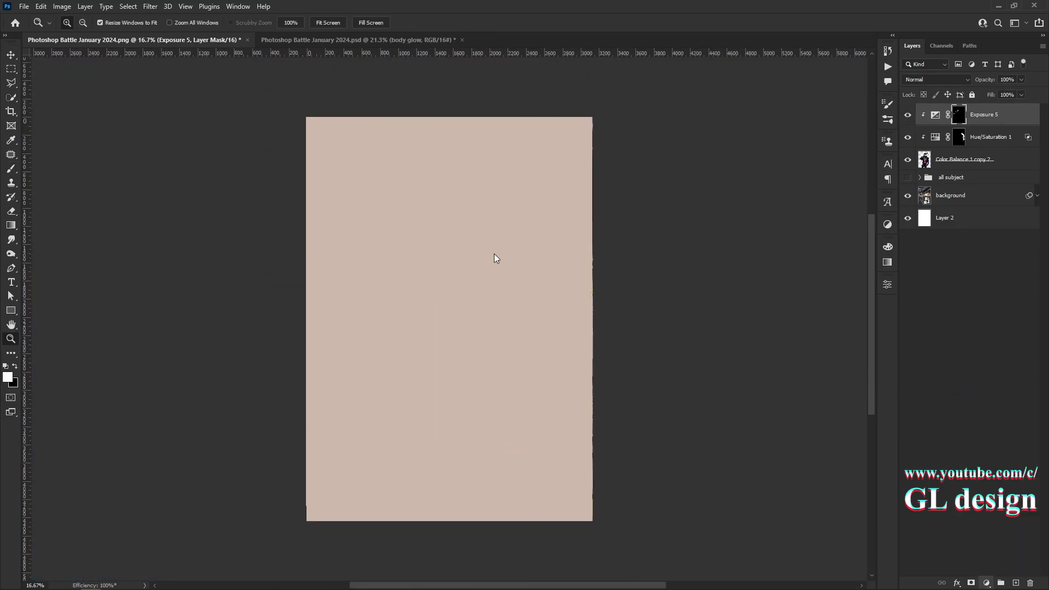
Add a black-masked orange Solid Color fill set to Linear Dodge (Add)
left_click(827, 225)
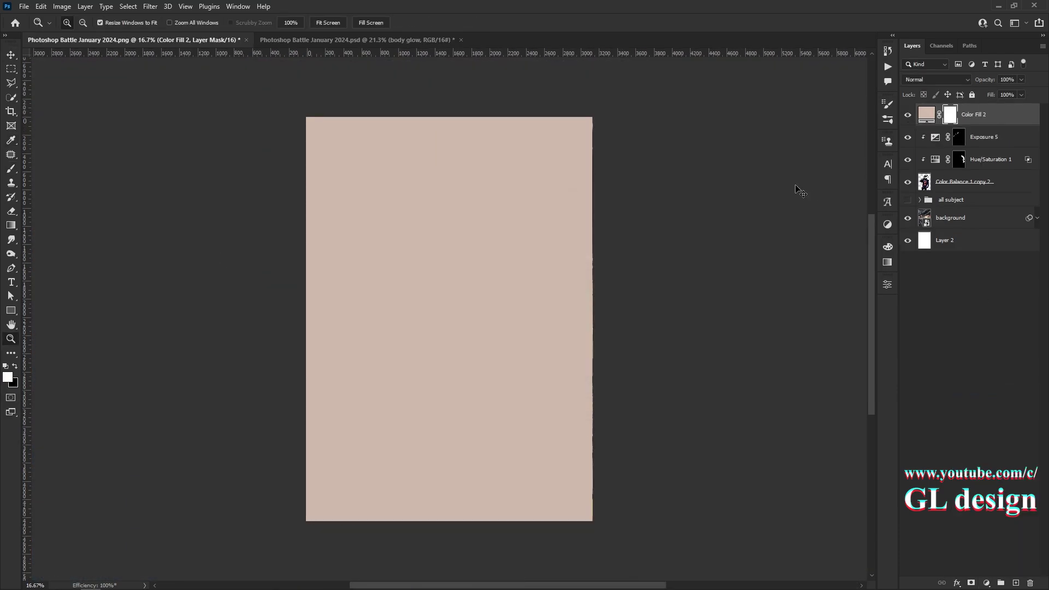
key("ctrl+i")
double_click(927, 114)
left_click(819, 223)
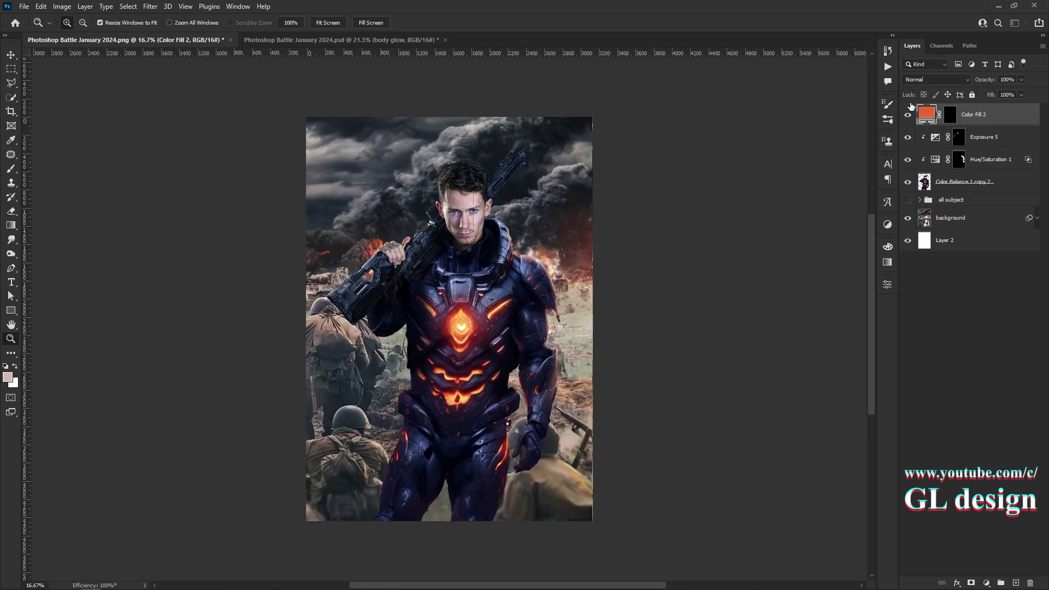
left_click(936, 79)
left_click(935, 183)
Paint the orange glow onto the chest armour and add a Gradient Fill layer
key("z")
left_click(359, 130)
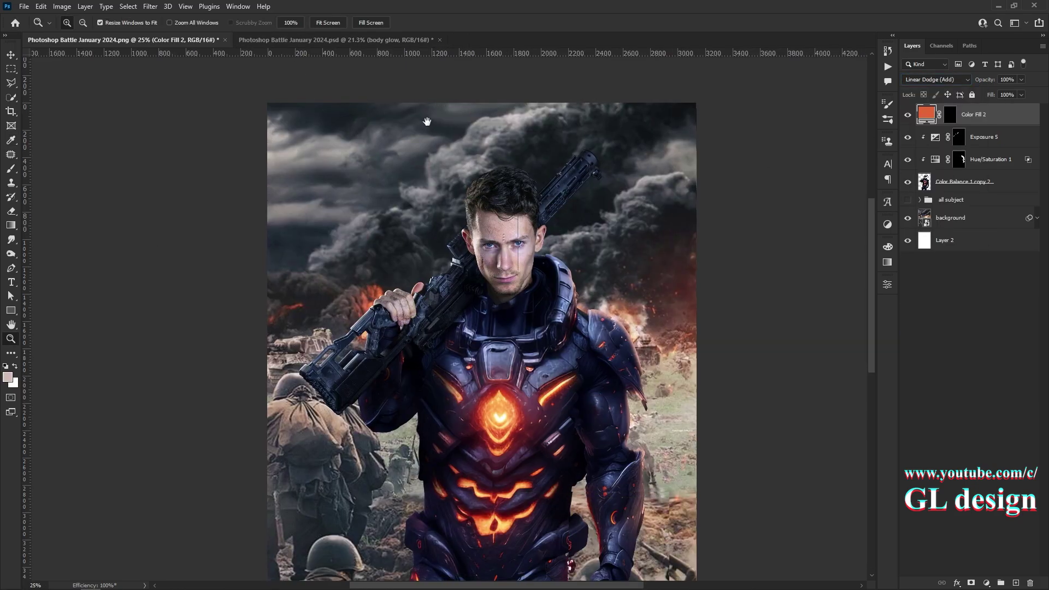
key("b")
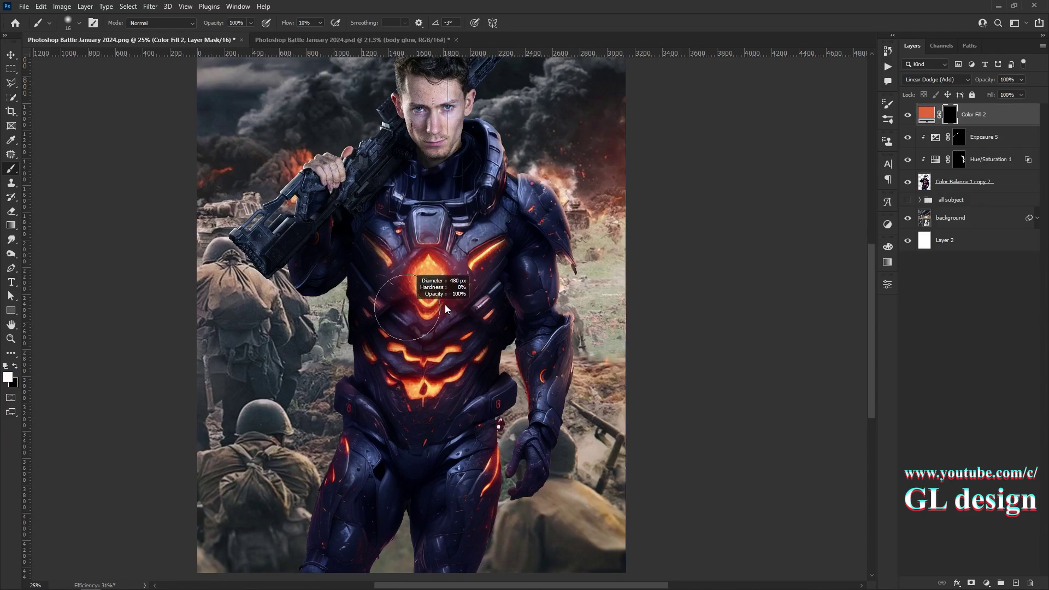
mouse_move(382, 383)
left_mouse_down()
mouse_move(464, 355)
mouse_move(486, 279)
left_mouse_up()
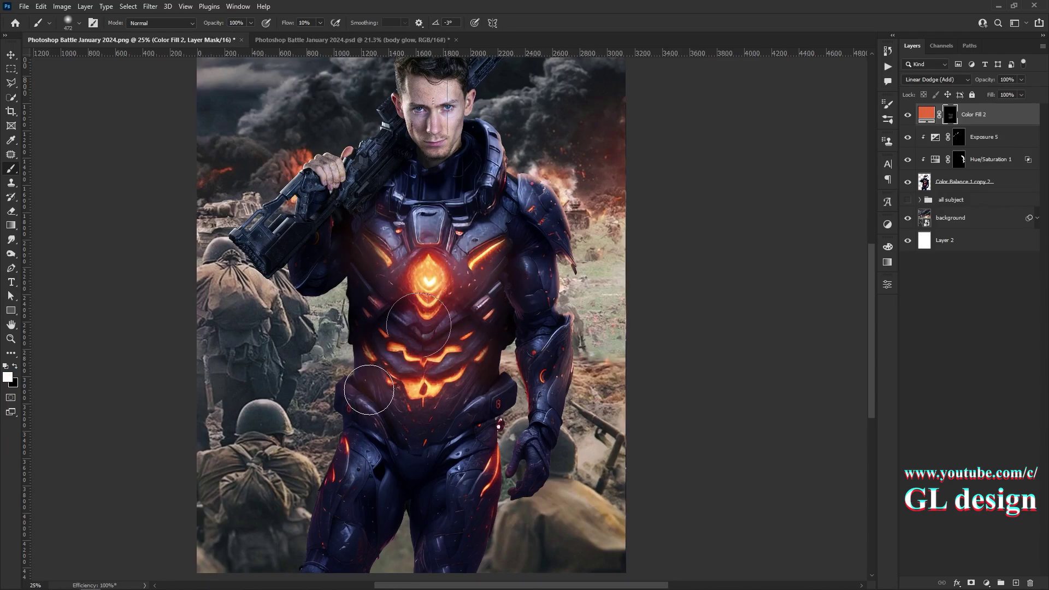
left_click_drag(369, 389, 475, 382)
key("z")
right_click(429, 322)
left_click(437, 363)
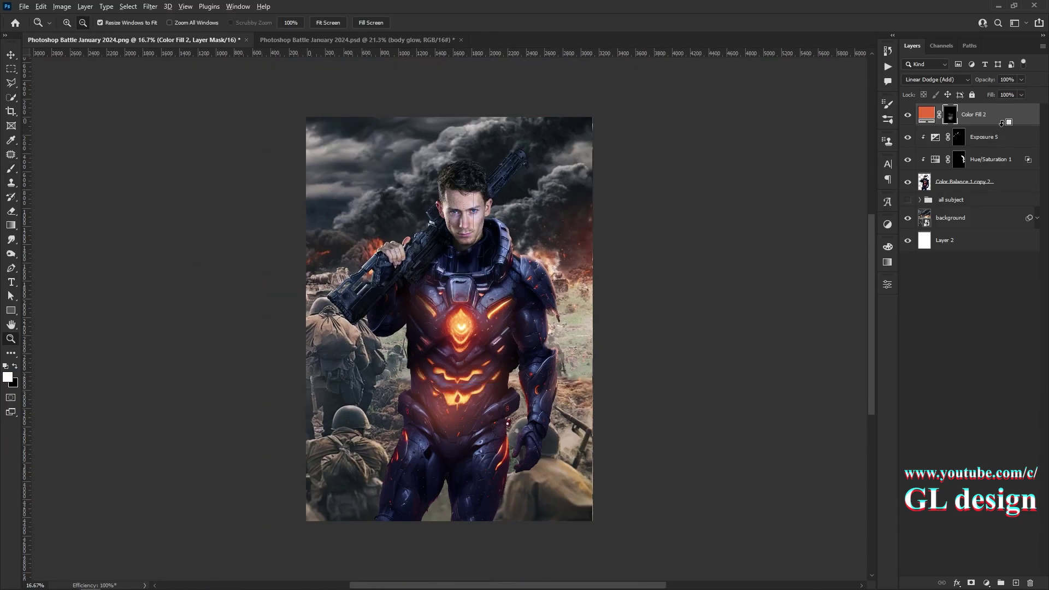
left_click(986, 582)
left_click(986, 413)
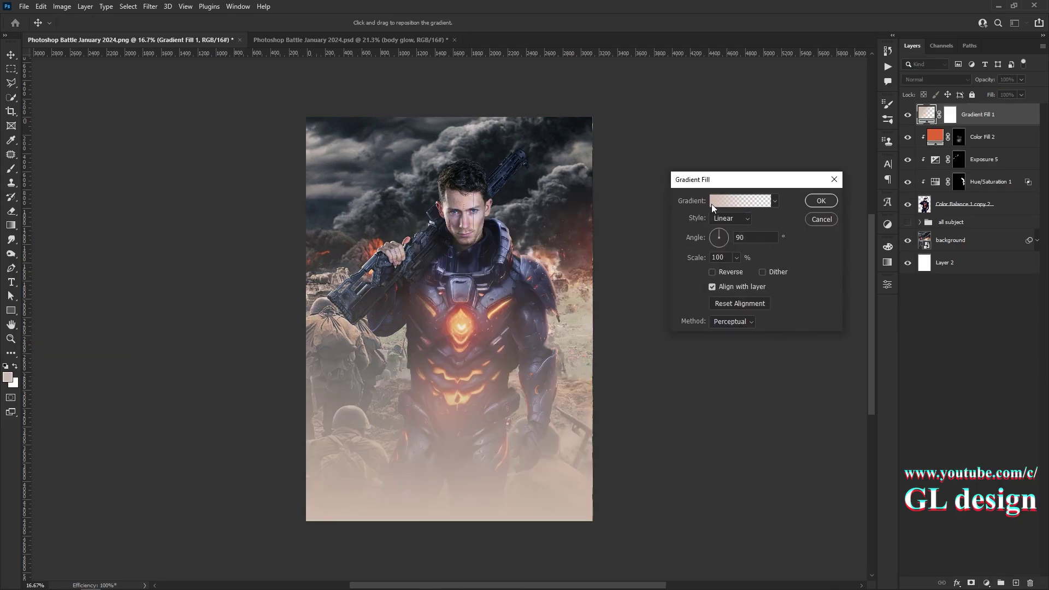
Set the Gradient Fill's left colour stop to black to darken the poster's bottom edge
left_click(711, 204)
double_click(661, 310)
left_click(582, 371)
left_click(824, 218)
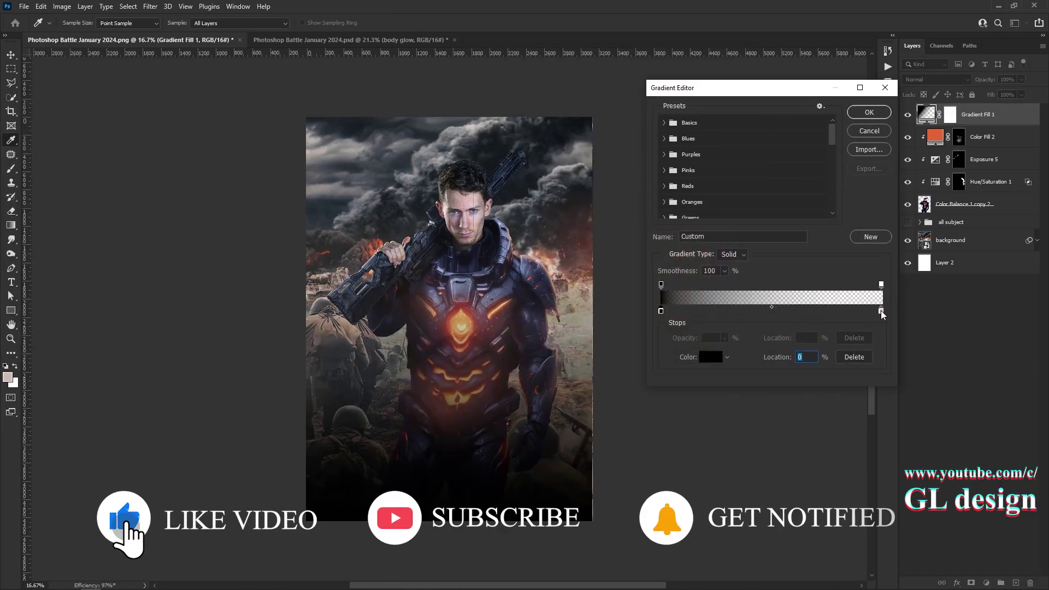
left_click(869, 112)
Soften the background layer with an 8.8-pixel Gaussian Blur
left_click(814, 202)
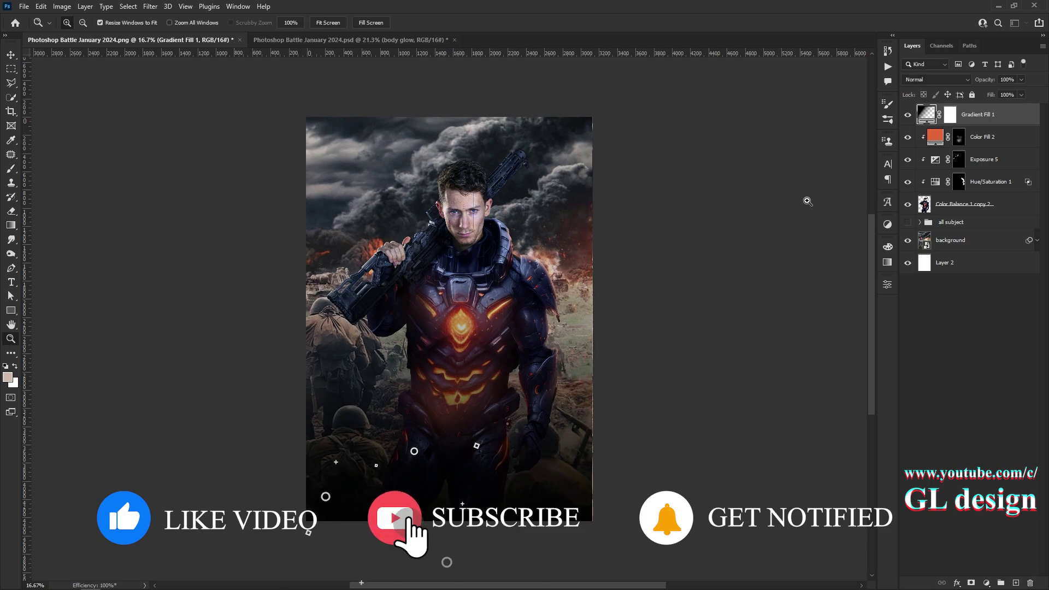
key("z")
left_click(150, 6)
left_click(317, 188)
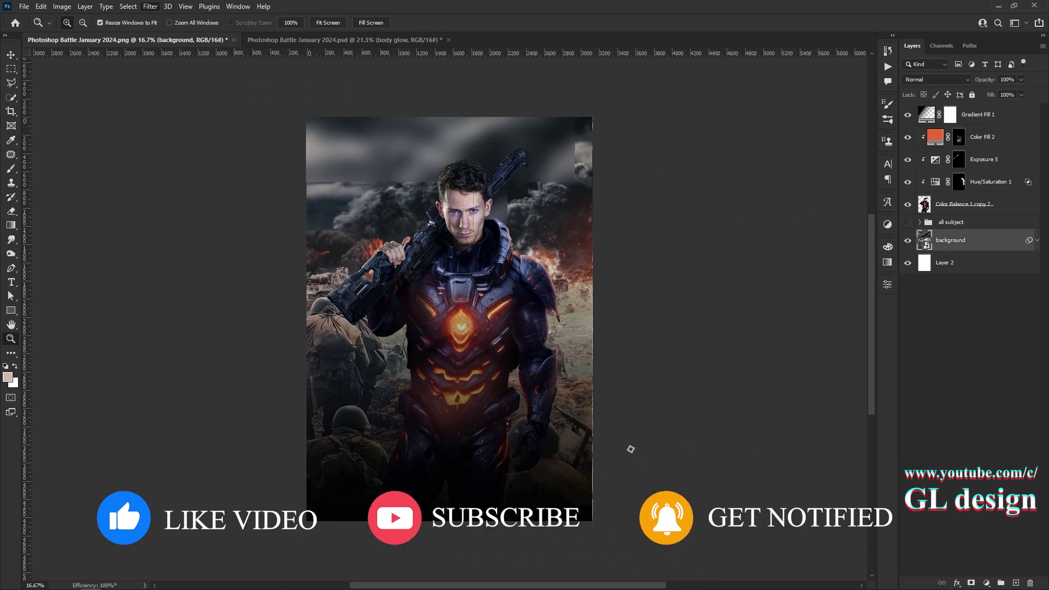
left_click_drag(694, 383, 670, 382)
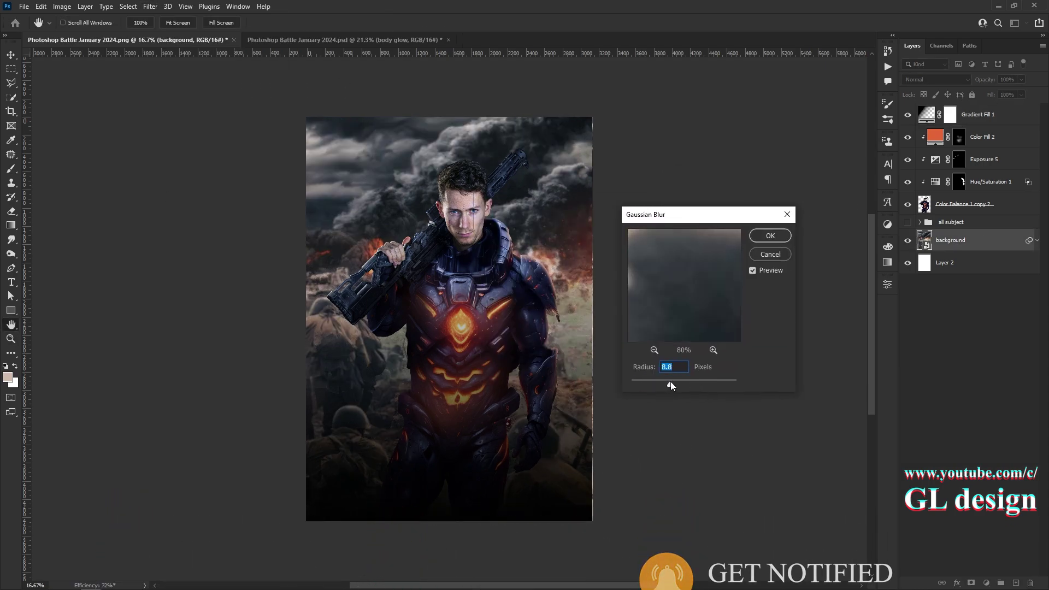
left_click(770, 235)
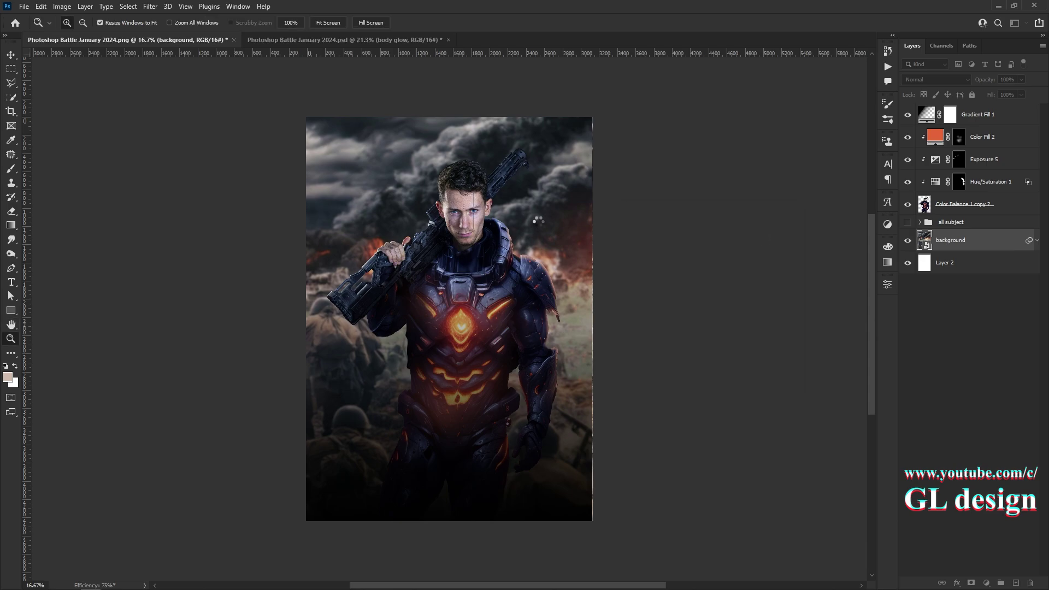
Zoom in on the soldier's face and paint the Hue/Saturation 1 mask around head and shoulder
left_click(517, 252)
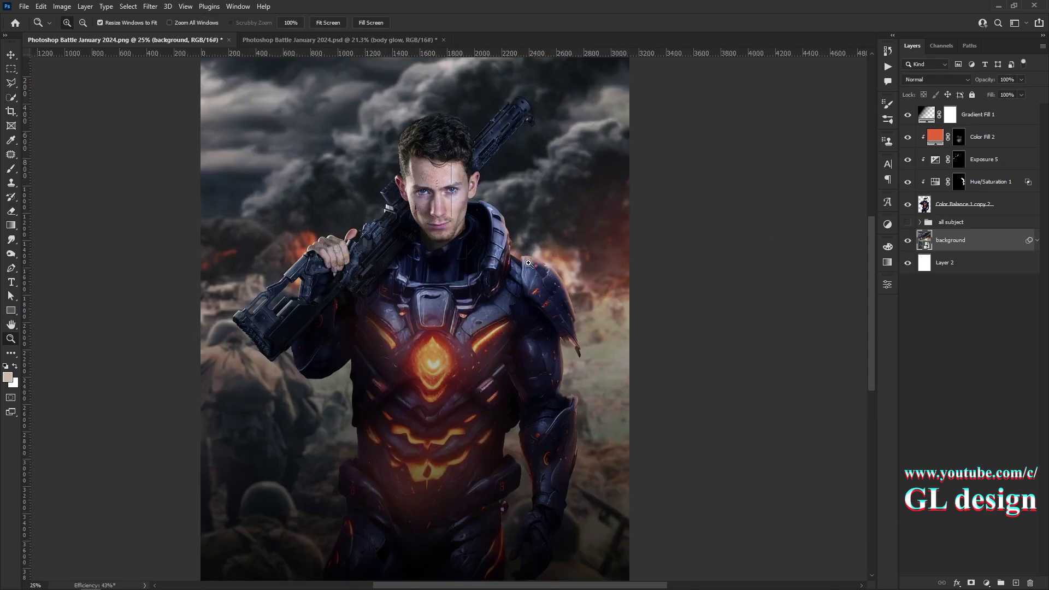
left_click(517, 252)
left_click_drag(517, 252, 435, 330)
left_click(959, 182)
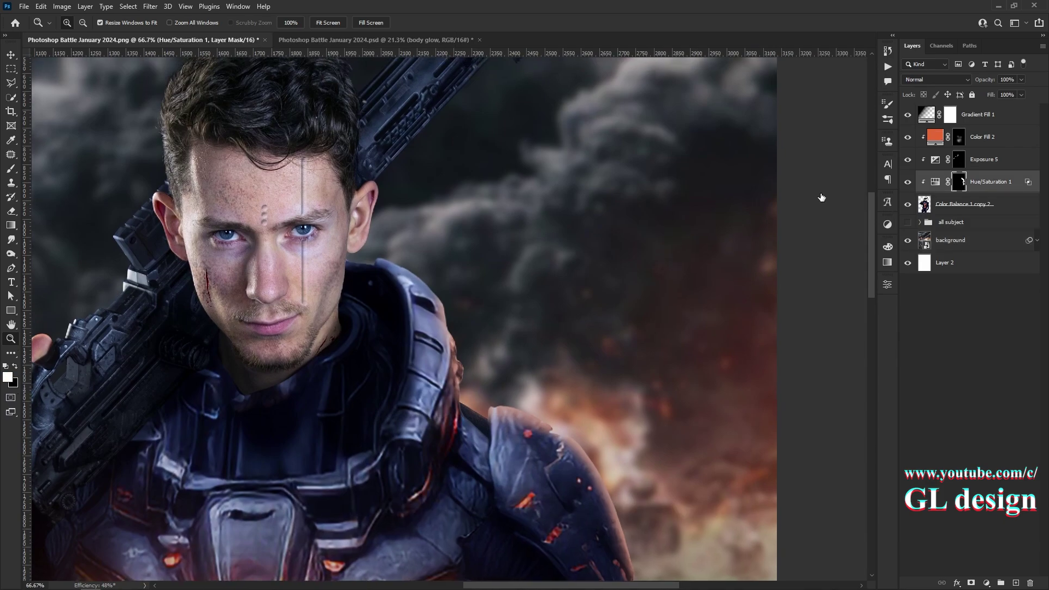
key("b")
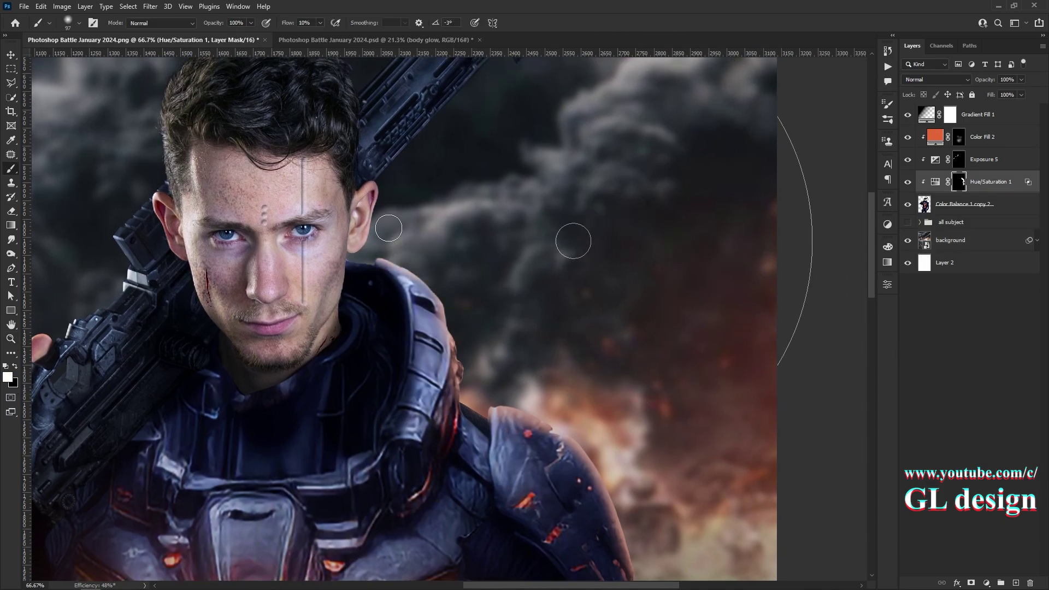
left_click_drag(413, 174, 342, 319)
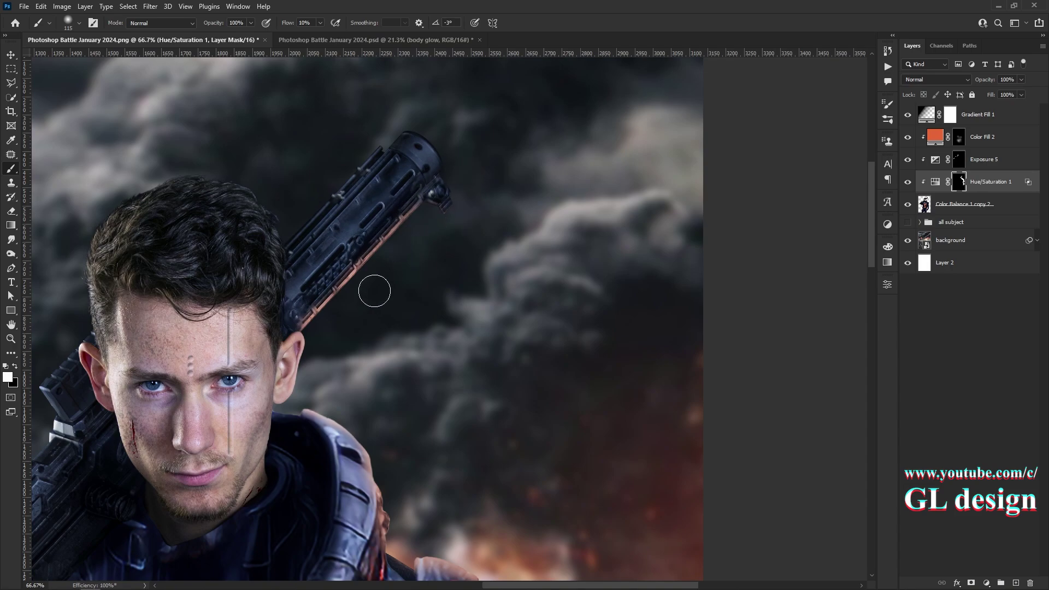
left_click_drag(321, 377, 300, 101)
key("bracketright")
key("bracketright")
key("bracketright")
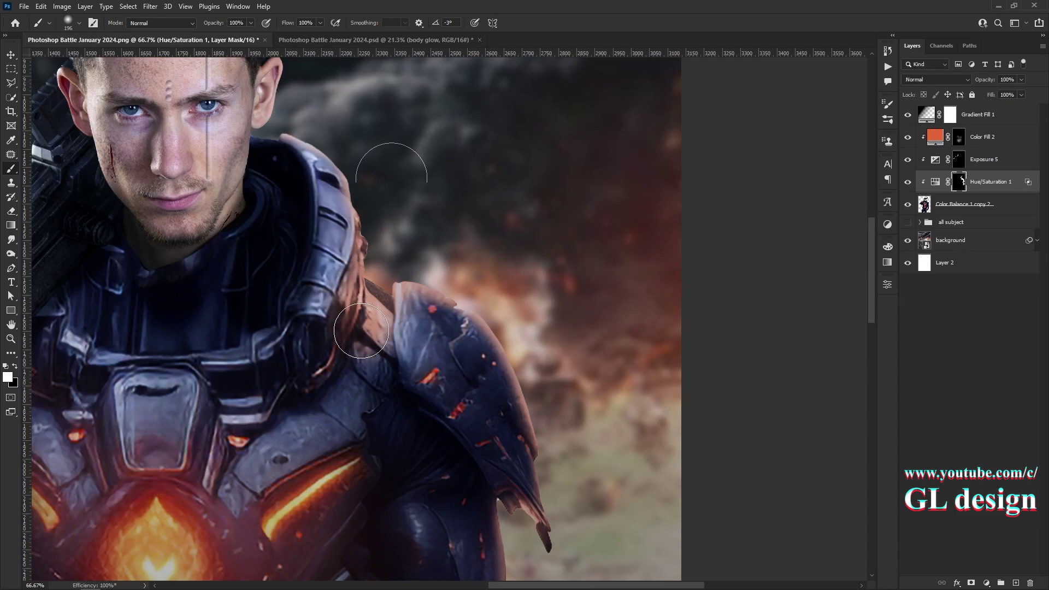
Zoom back out so the whole poster fits on screen
key("ctrl+0")
left_click(536, 150)
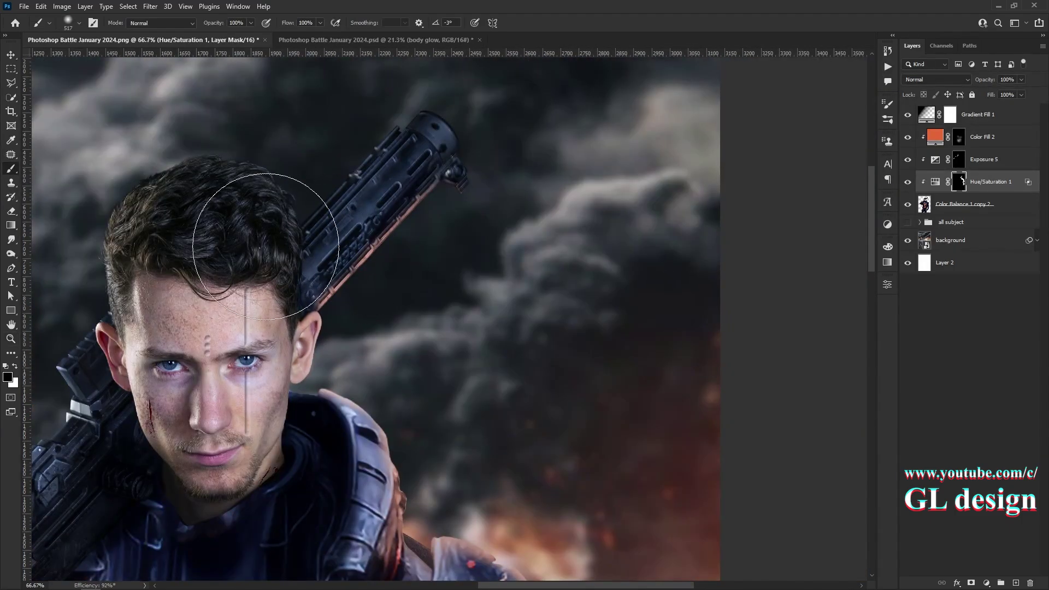
key("ctrl+0")
right_click(374, 210)
left_click(405, 267)
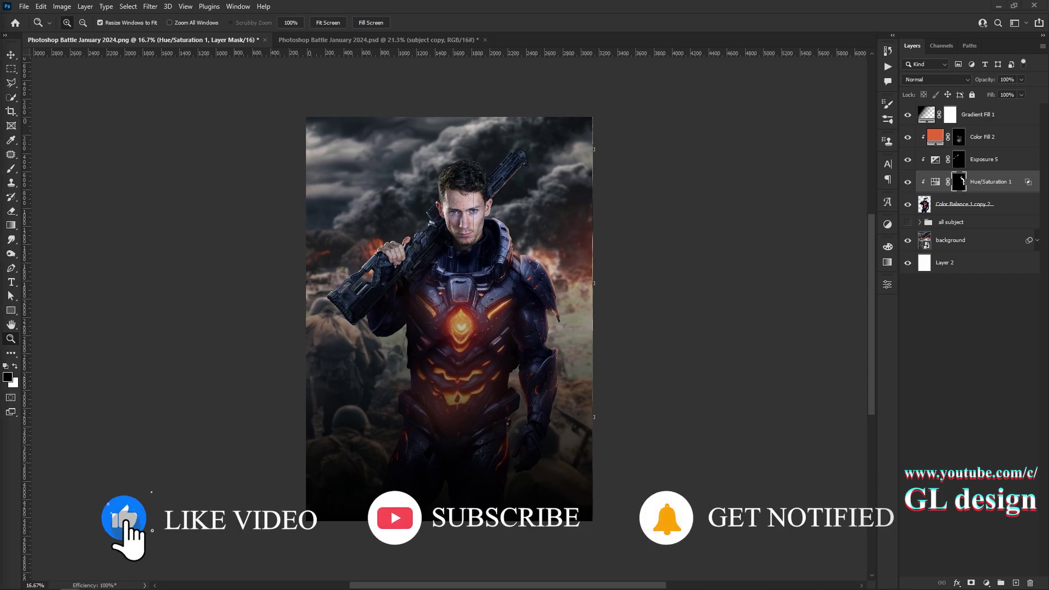
Place the army tanks battle photo beneath the soldier, enlarged and shifted toward the top left
key("v")
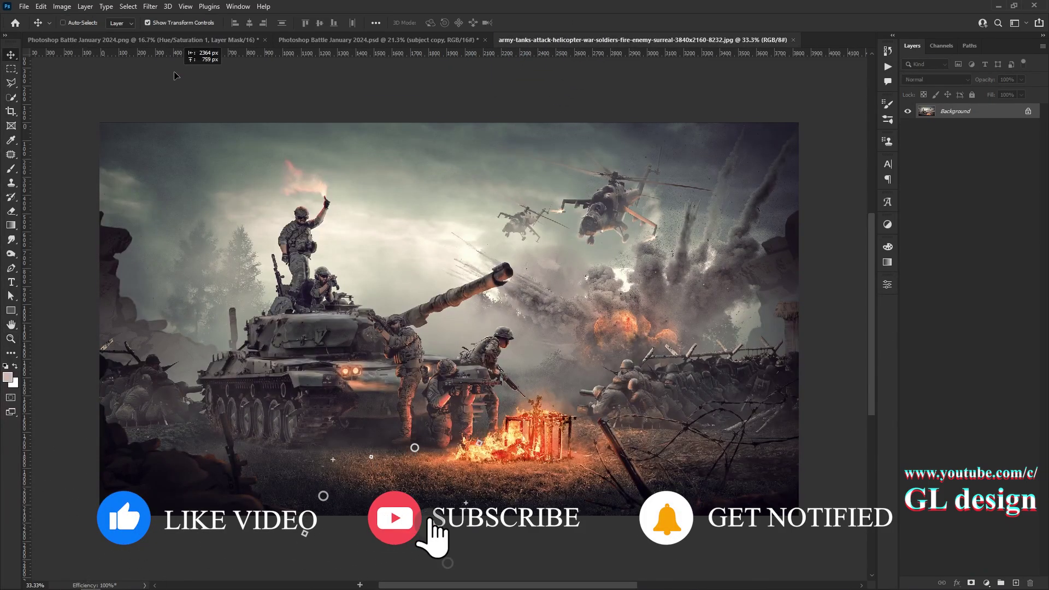
left_click_drag(416, 328, 508, 291)
left_click_drag(956, 183, 953, 253)
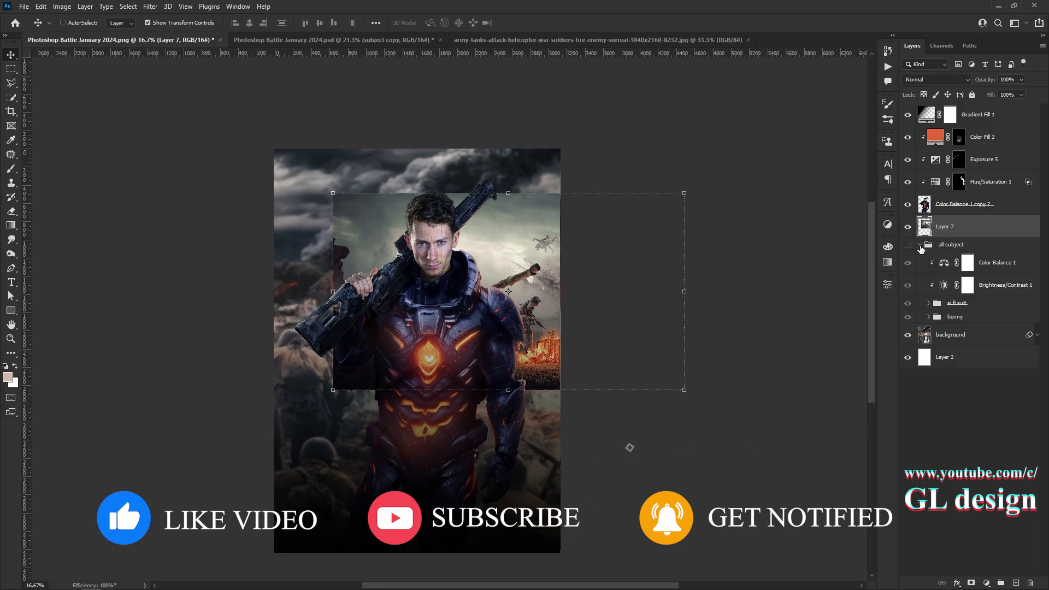
left_click_drag(509, 193, 508, 158, "alt")
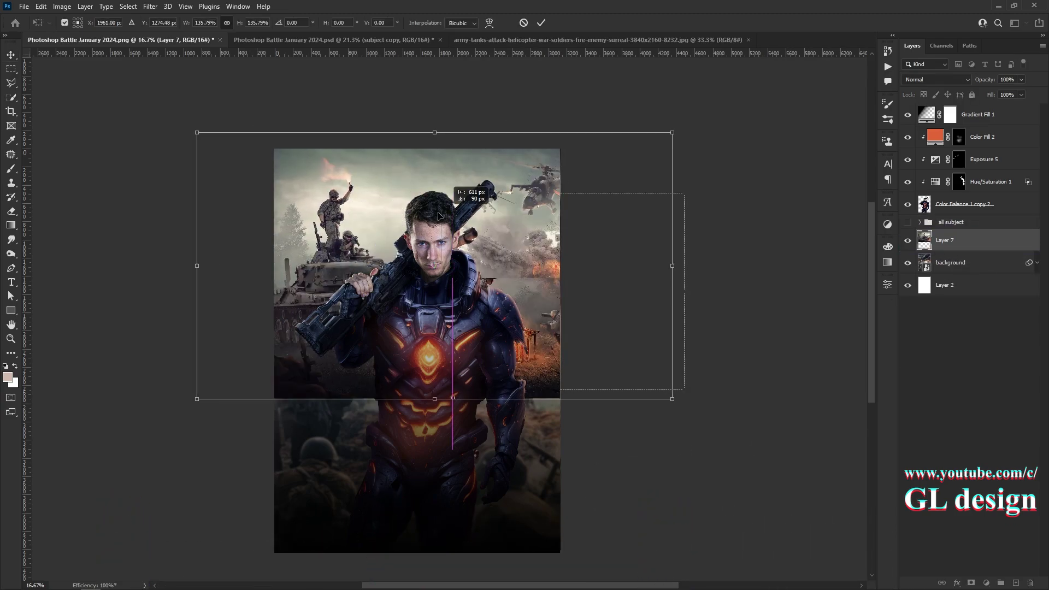
mouse_move(518, 238)
left_mouse_down()
mouse_move(421, 220)
mouse_move(487, 337)
left_mouse_up()
key("Return")
Hide the battle photo with a black mask and brush back the helicopter and sky
left_click(971, 582, "alt")
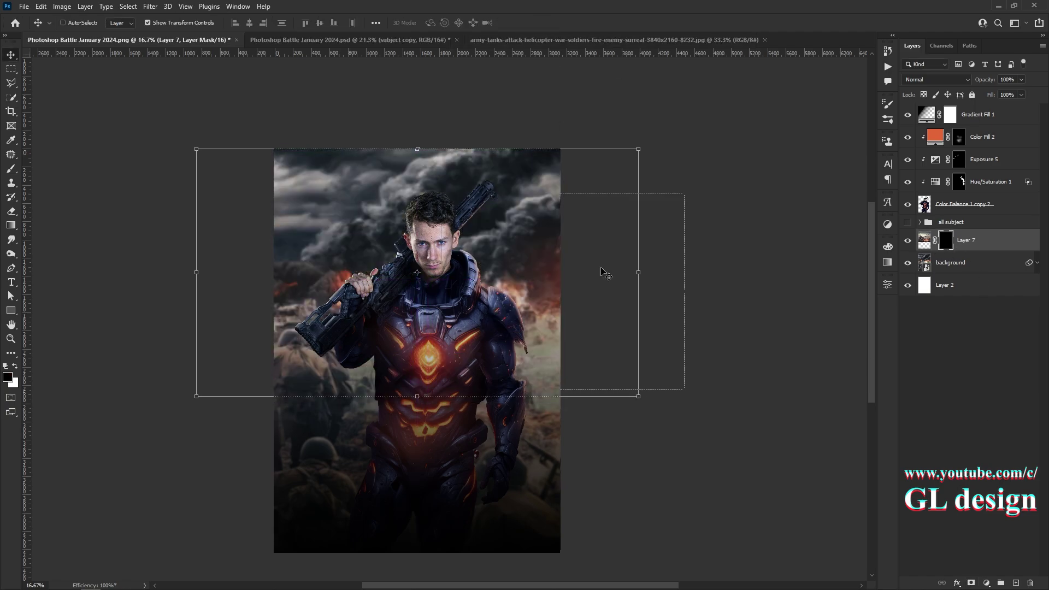
key("ctrl+plus")
key("b")
left_click_drag(499, 259, 387, 142)
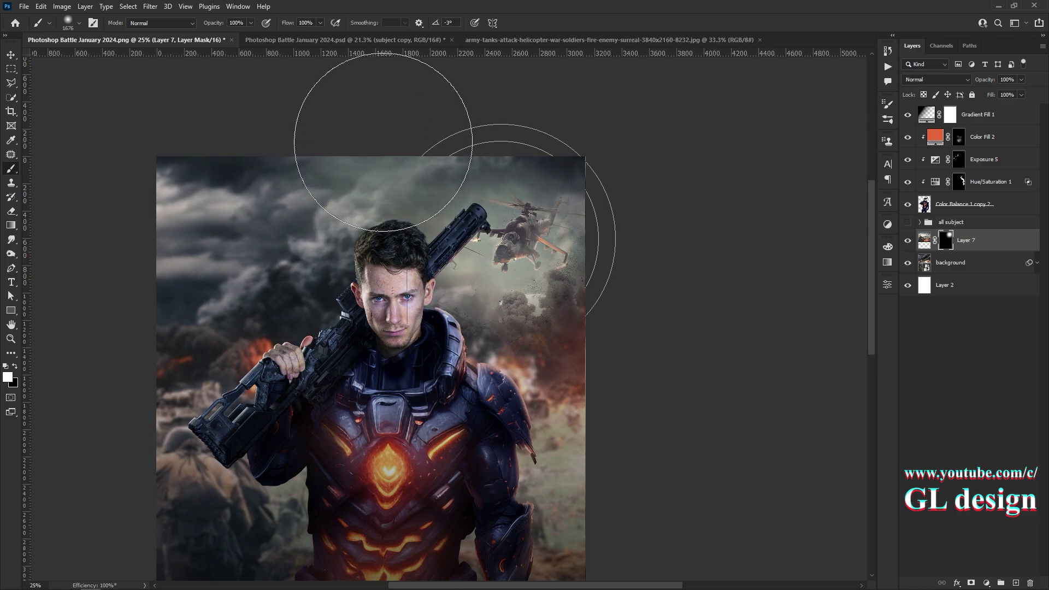
key("bracketright")
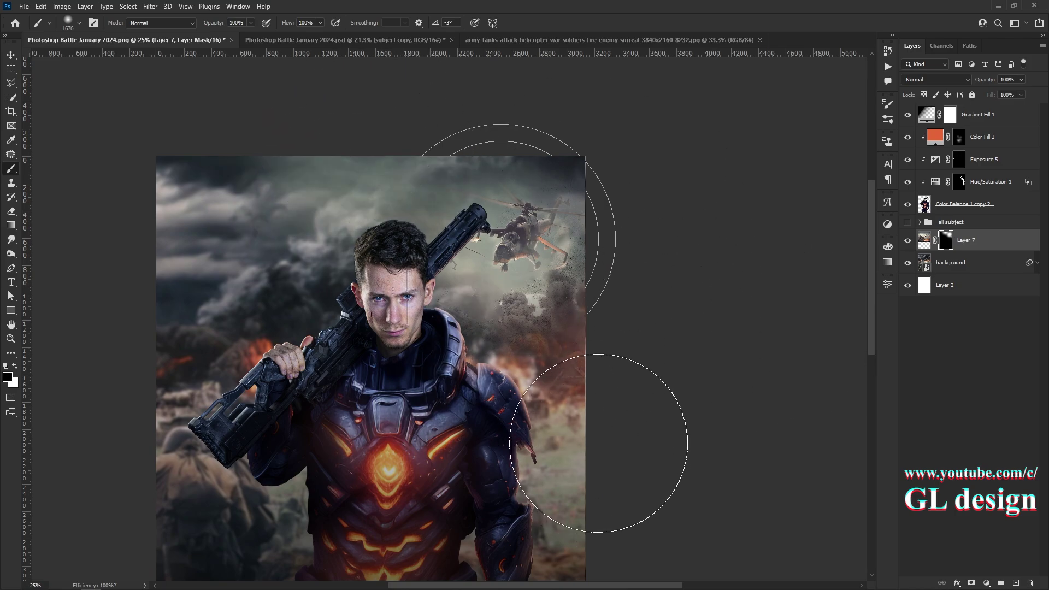
Adjust Layer 7's Underlying Layer Blend If sliders so it merges with the smoky background
right_click(992, 246)
left_click(878, 150)
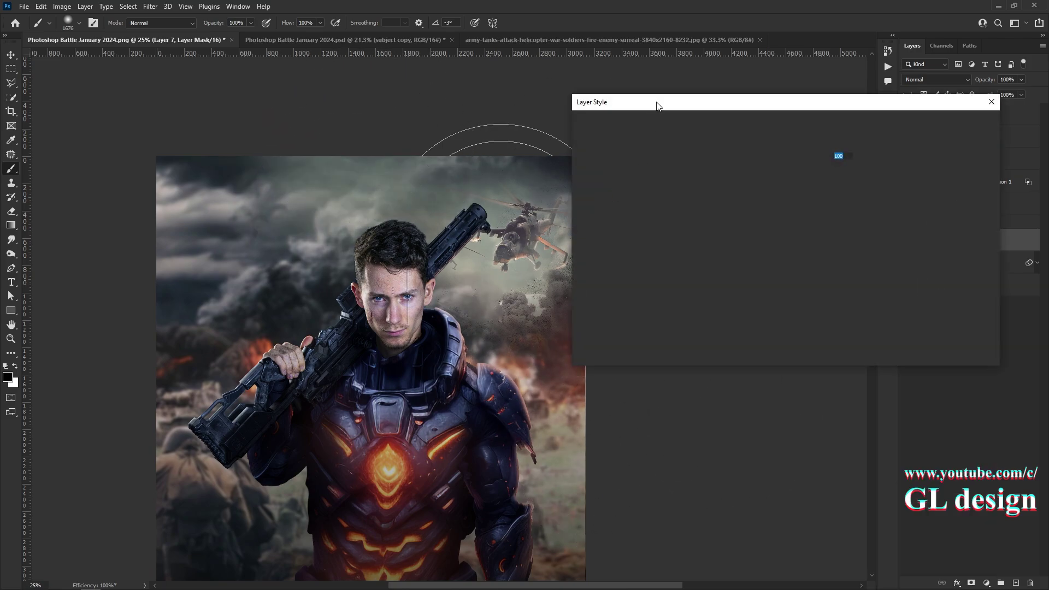
left_click_drag(919, 303, 913, 305)
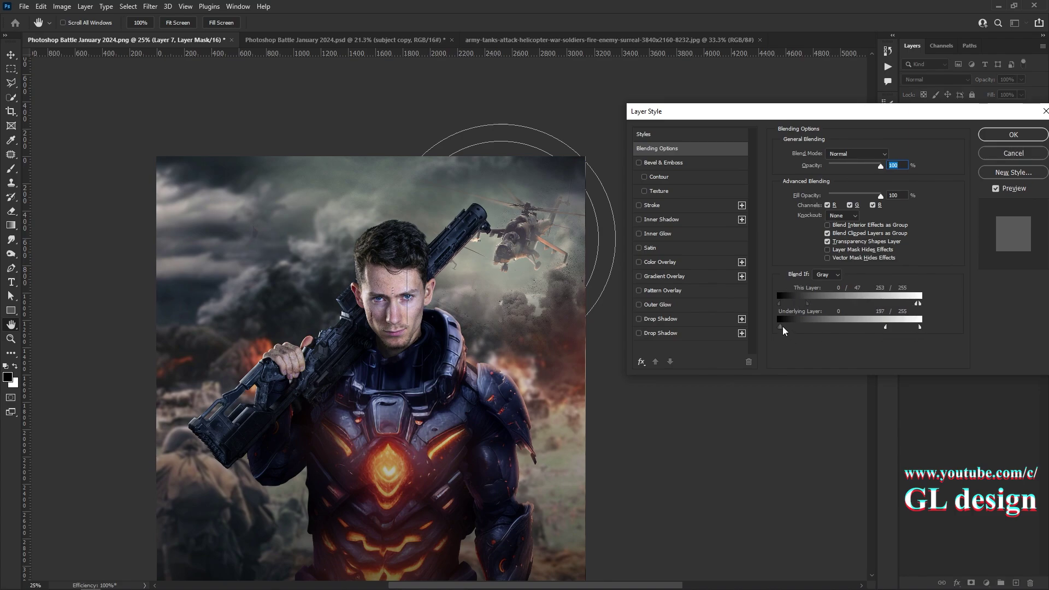
left_click_drag(780, 327, 796, 327)
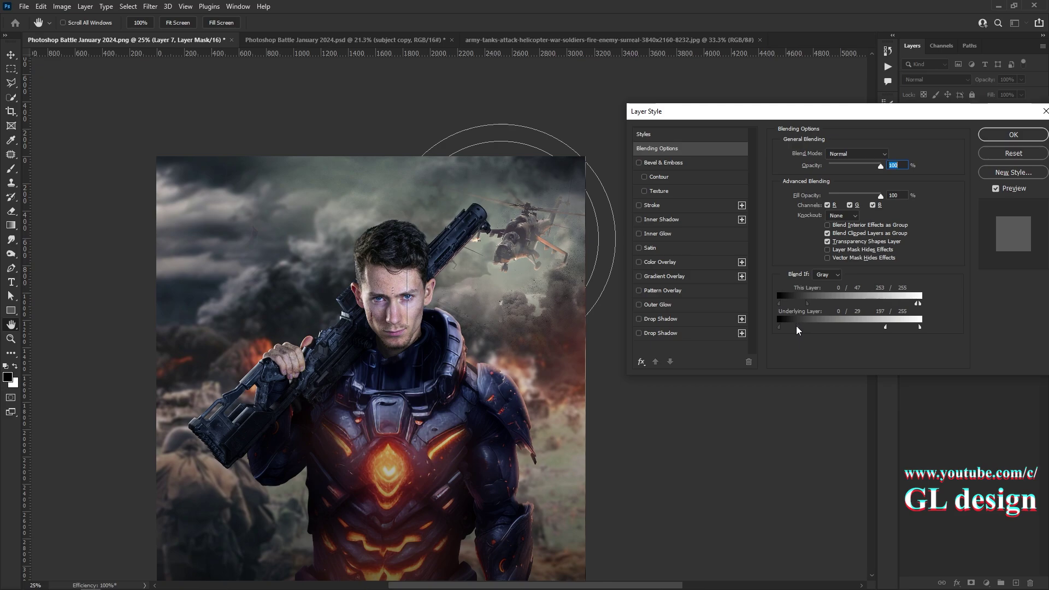
left_click(1013, 134)
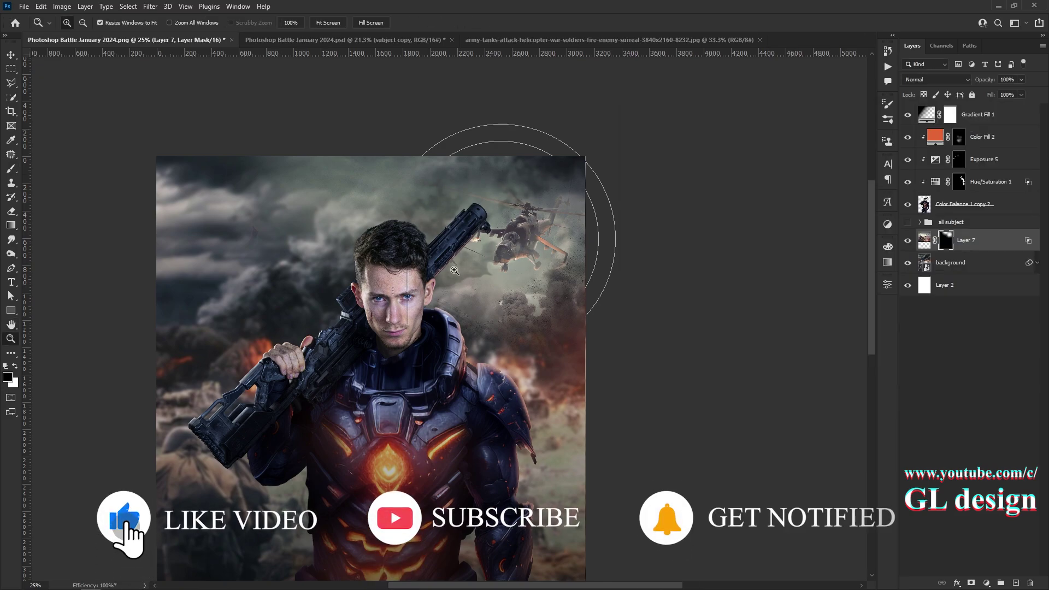
Fit the whole poster on screen and zoom out slightly
key("ctrl+plus")
key("b")
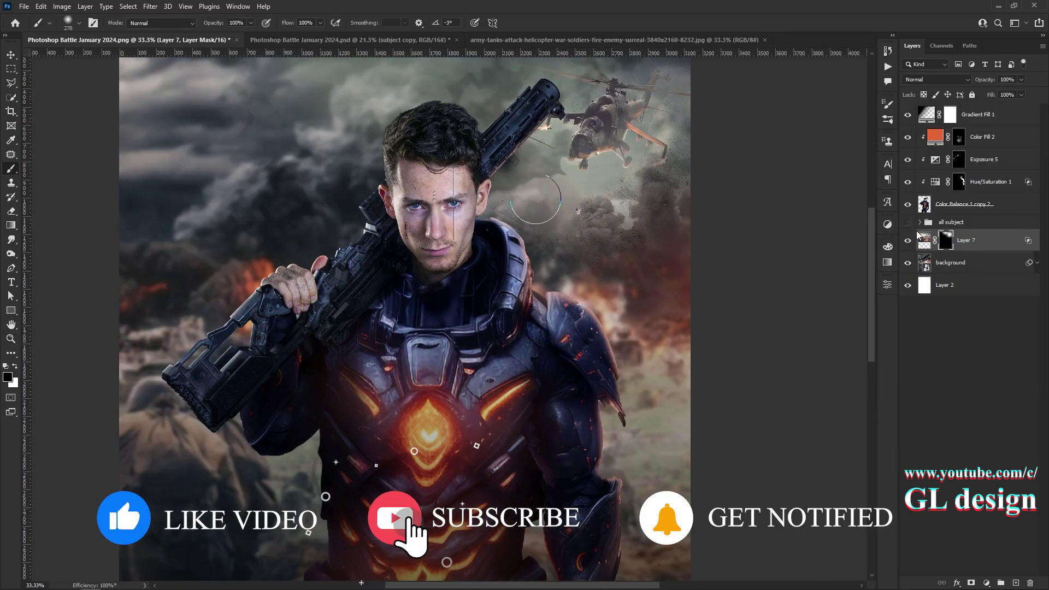
key("z")
right_click(519, 174)
left_click(538, 182)
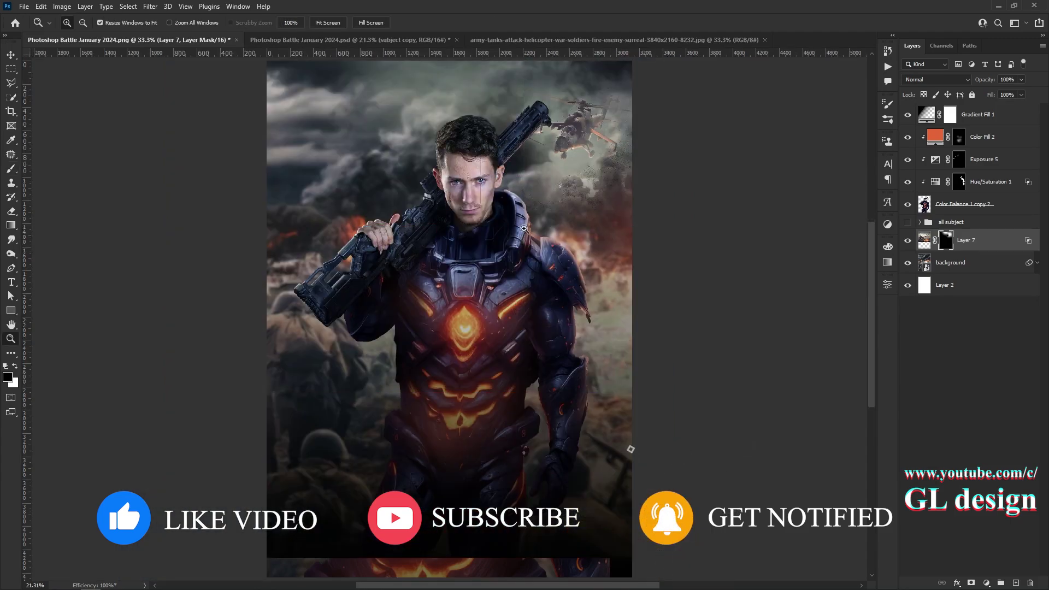
key("ctrl+minus")
key("v")
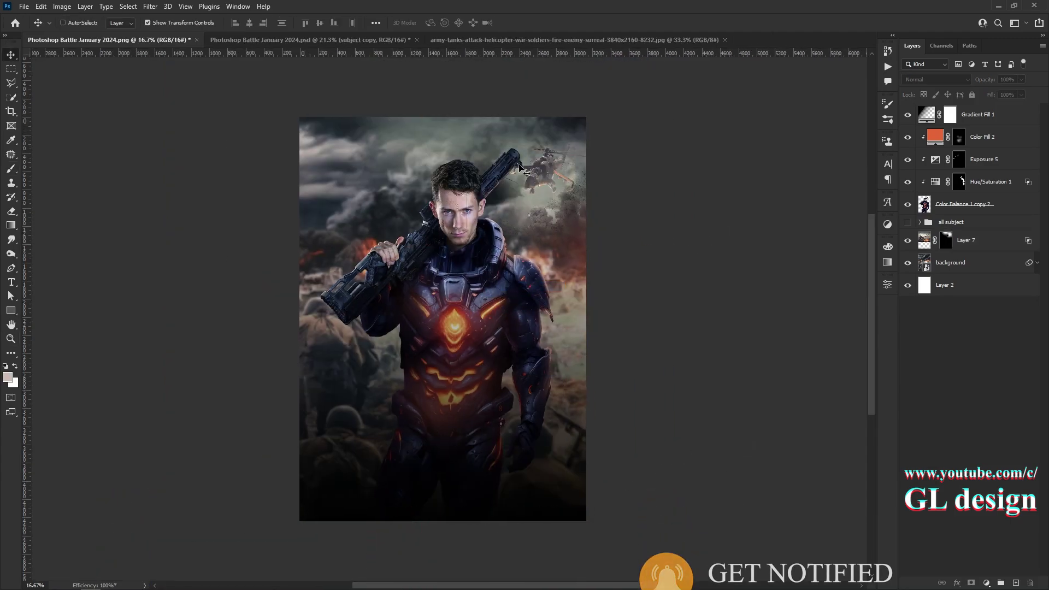
Add a title text layer low on the poster at 100 pt
key("t")
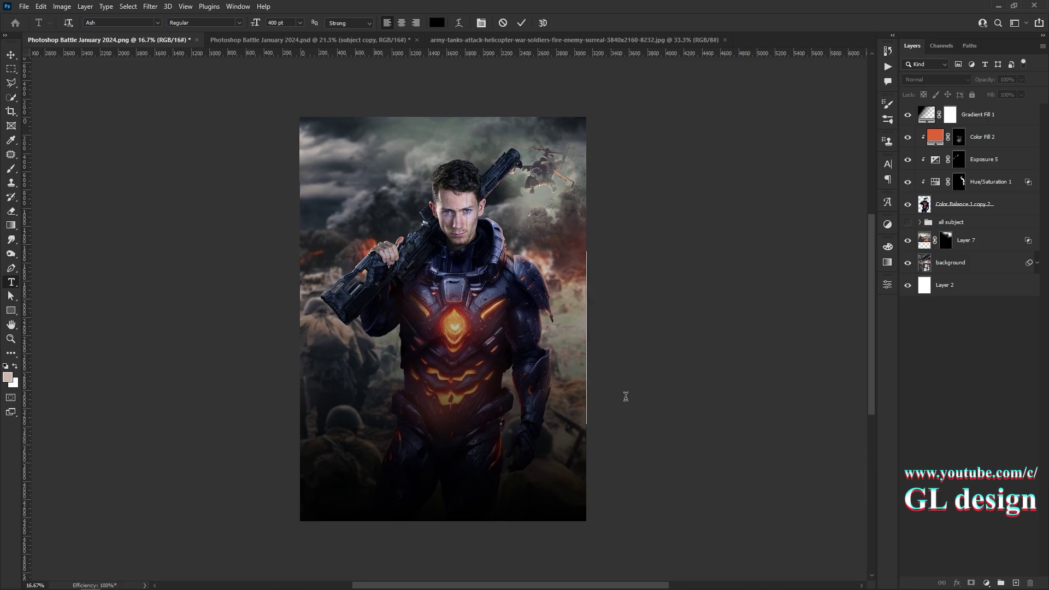
left_click(625, 397)
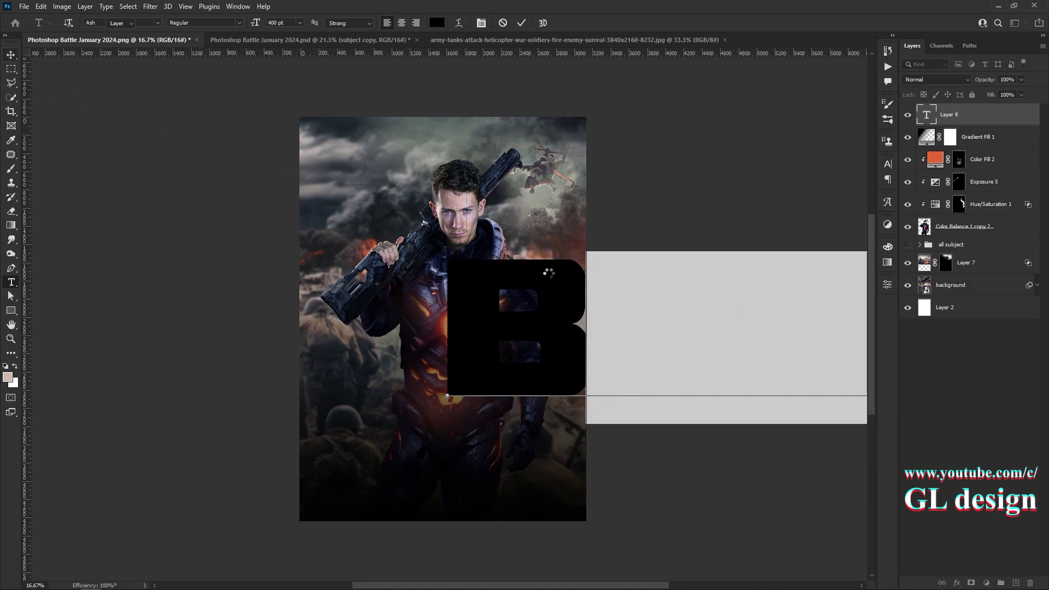
key("v")
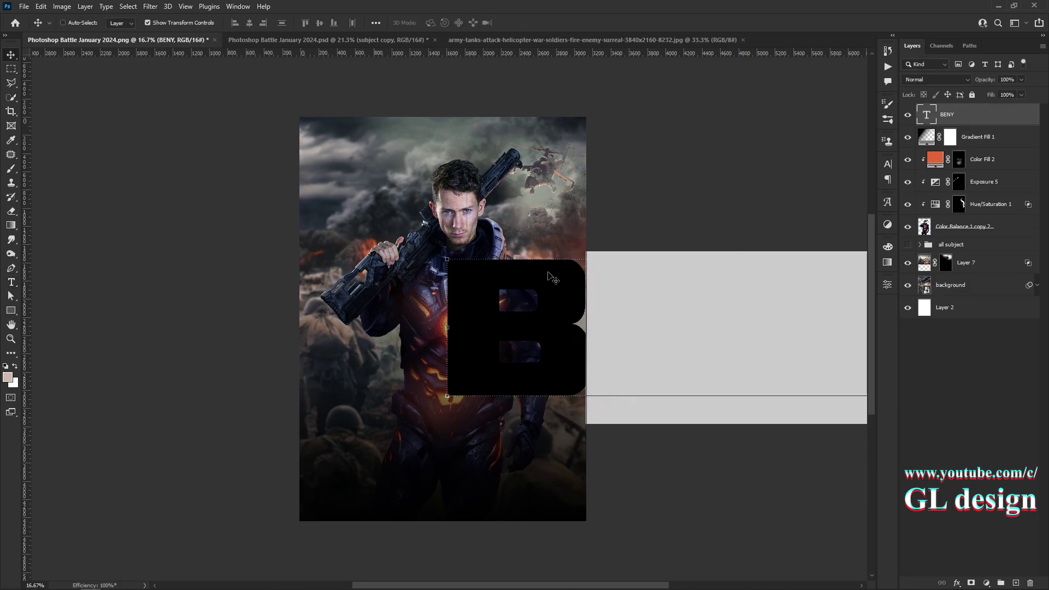
left_click(886, 165)
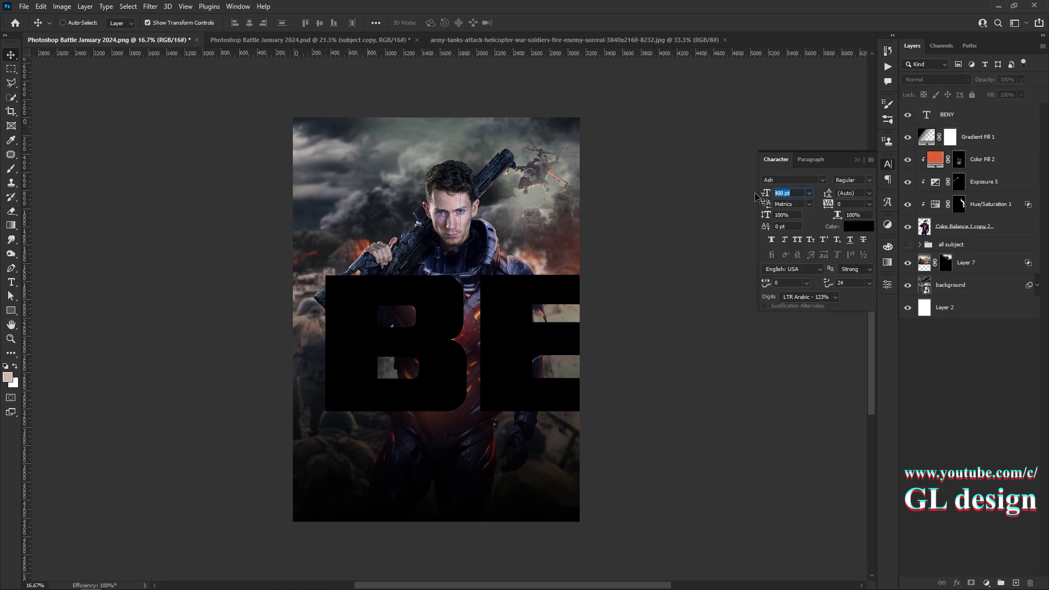
left_click(500, 337, "ctrl")
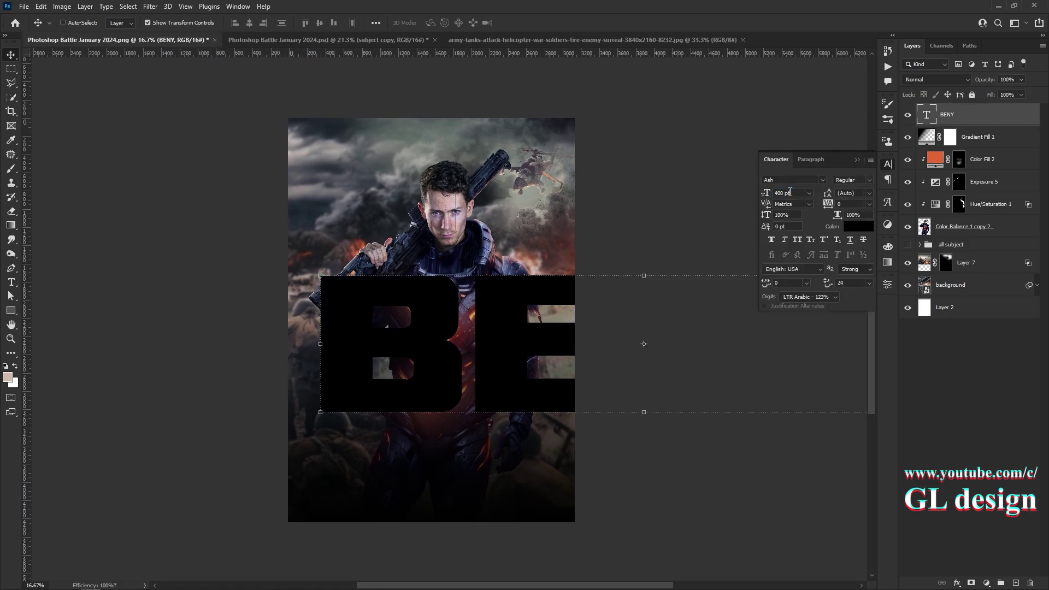
type("100")
key("Return")
Correct the title spelling to BENNY, then scale it up and move it lower
double_click(437, 399)
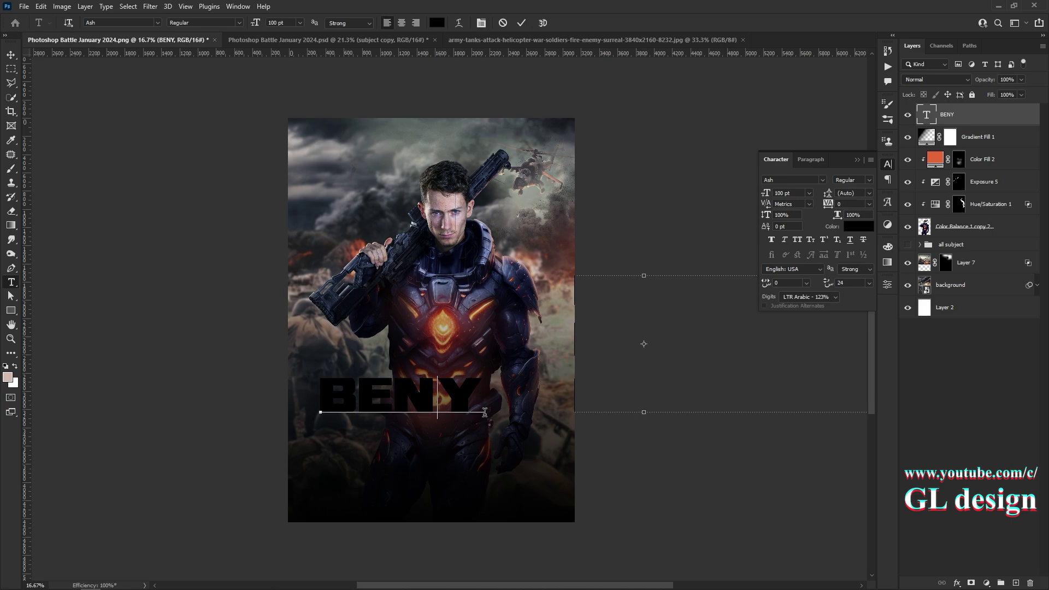
type("N")
key("ctrl+Return")
left_click_drag(514, 398, 555, 398)
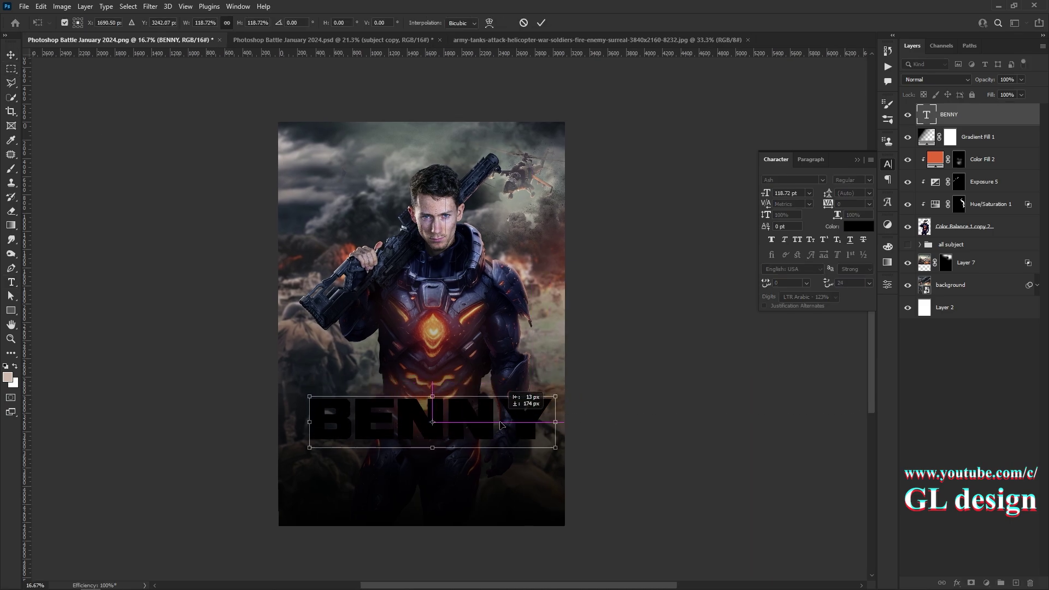
mouse_move(432, 398)
left_mouse_down()
mouse_move(432, 436)
mouse_move(415, 363)
left_mouse_up()
key("Return")
Turn a copy of the title into the 50 pt date '1 / 1 2024' above BENNY
double_click(414, 363)
type("I/")
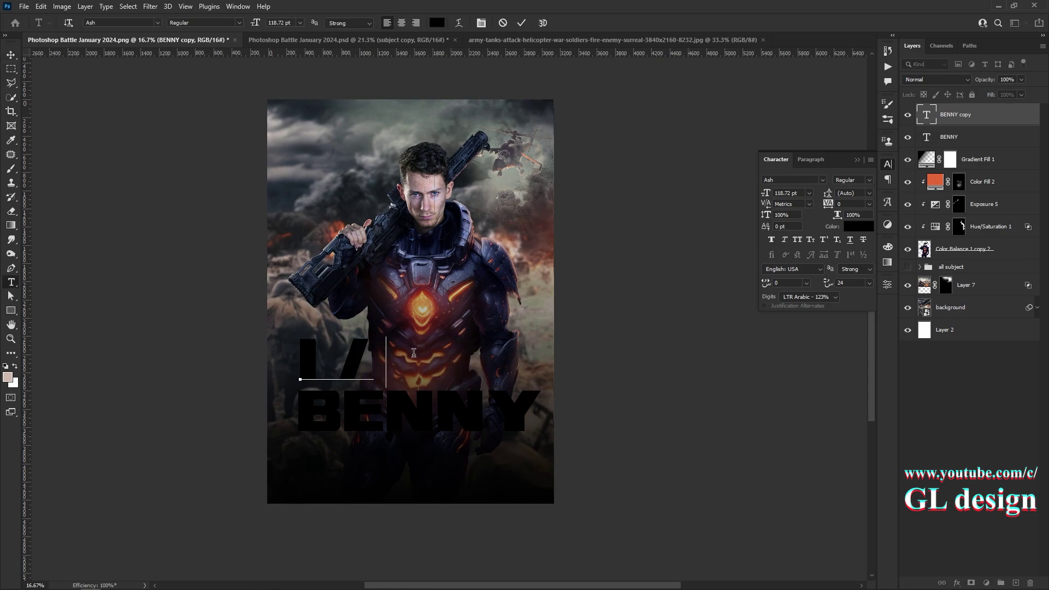
type(" 2024")
key("ctrl+Return")
key("v")
key("Tab")
type("50")
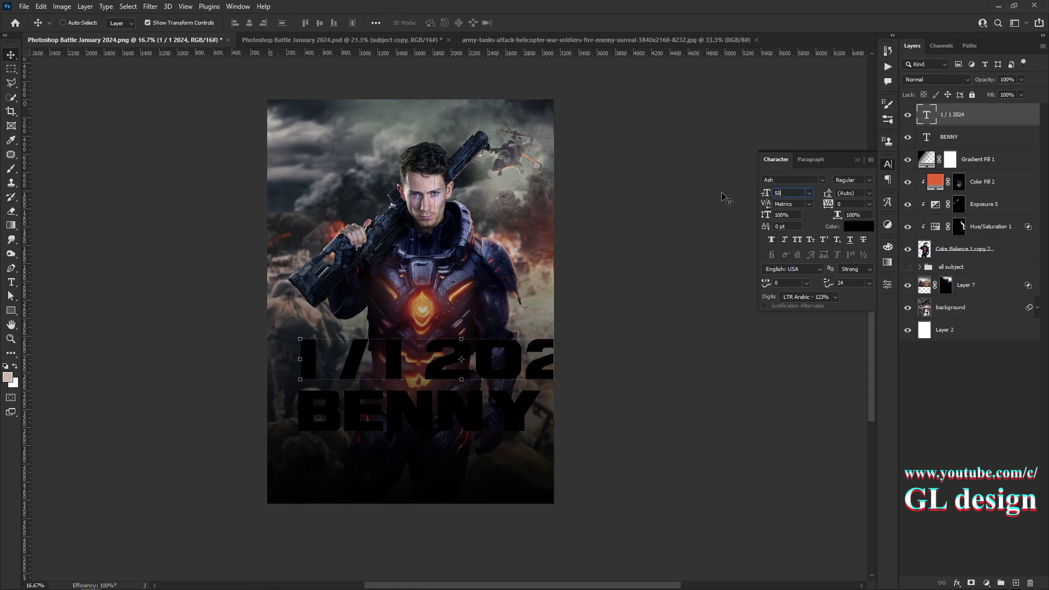
key("Return")
Add a 40 pt PHOTOSHOP BATLE subtitle under BENNY and duplicate it lower down
left_click(949, 137)
left_click_drag(450, 406, 450, 455)
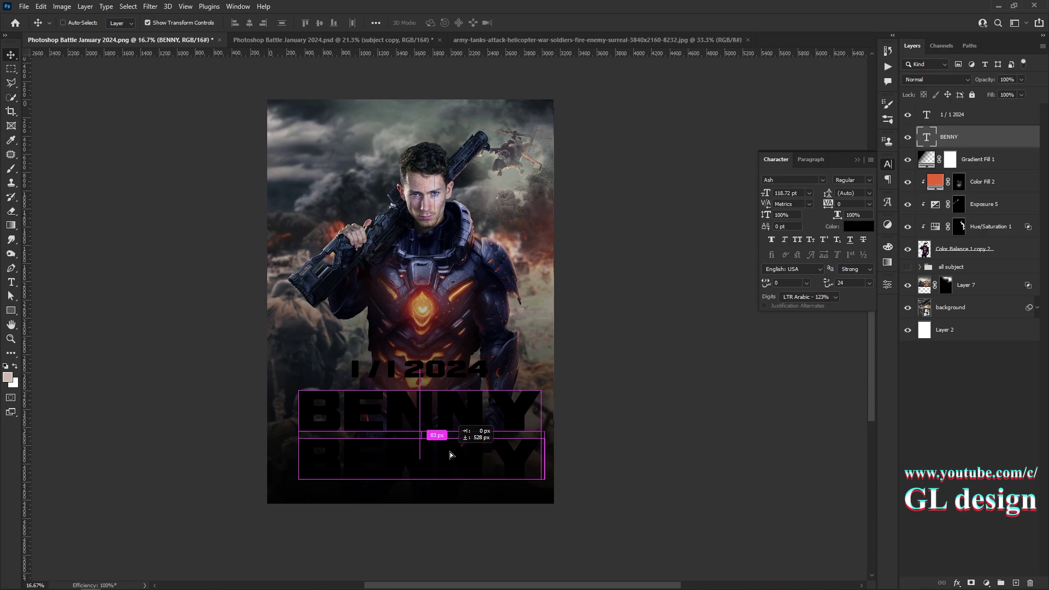
double_click(413, 448)
type("PHOTOS")
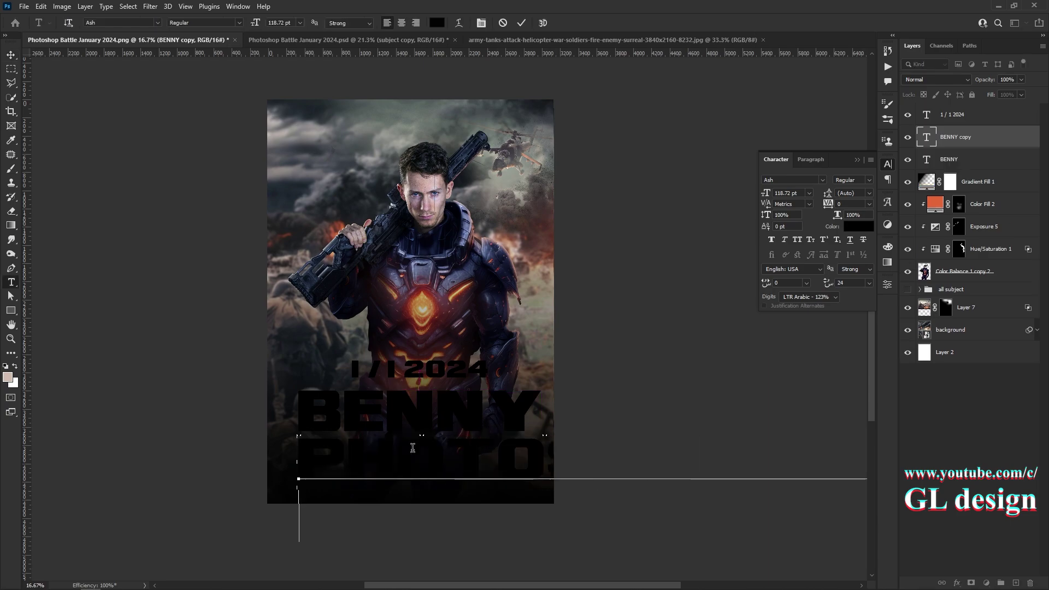
double_click(787, 193)
type("40")
key("ctrl+Return")
key("v")
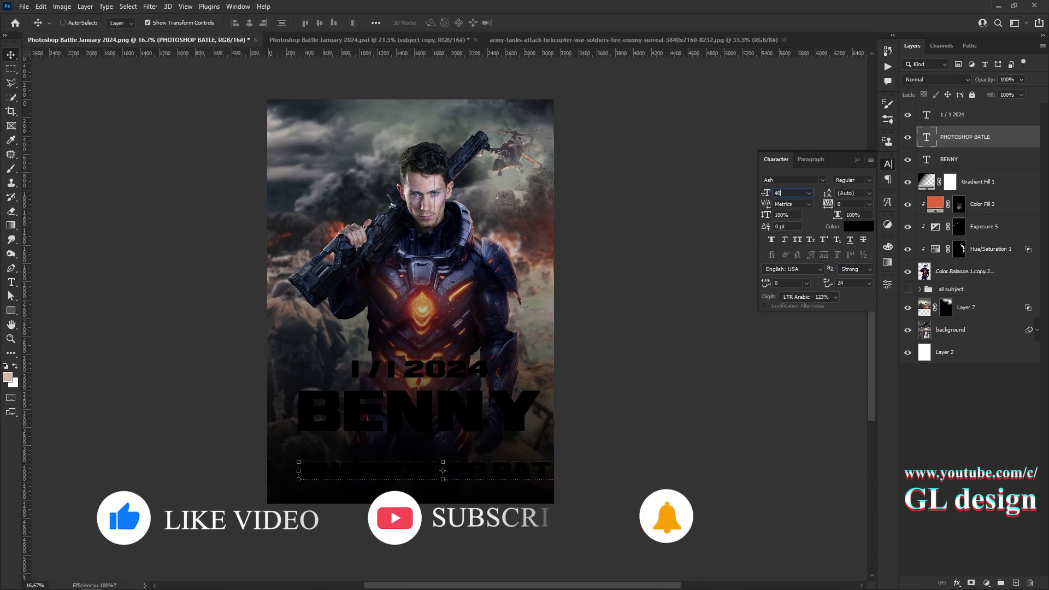
left_click_drag(482, 474, 480, 441)
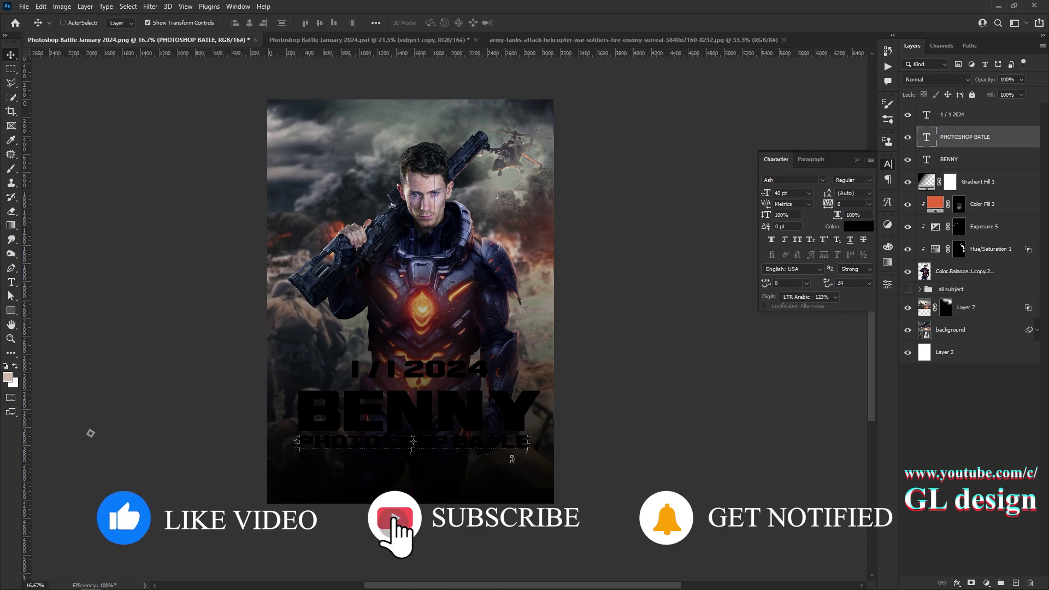
key("ctrl+plus")
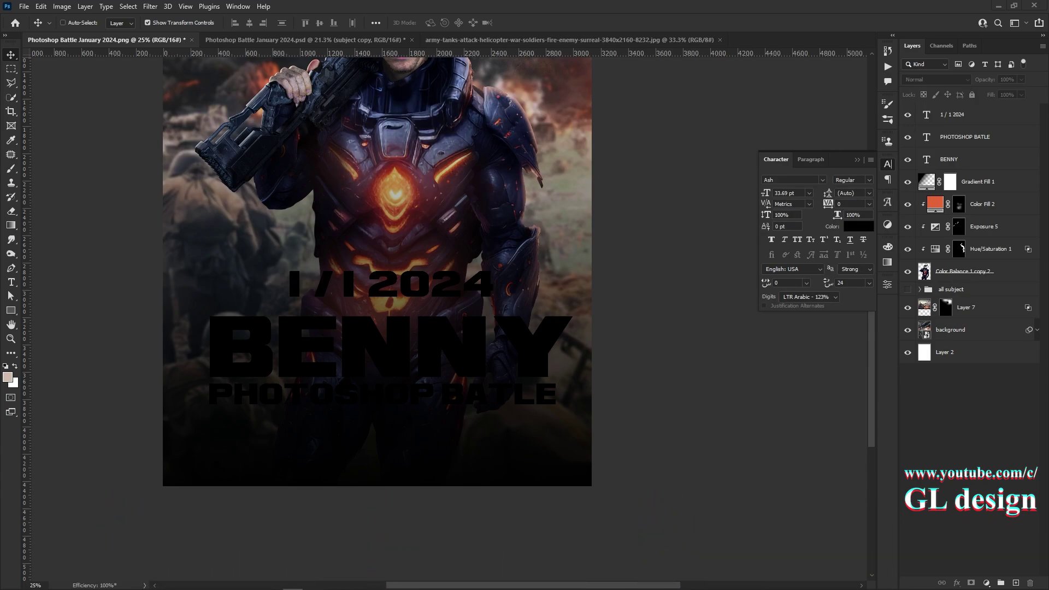
left_click_drag(408, 397, 404, 437)
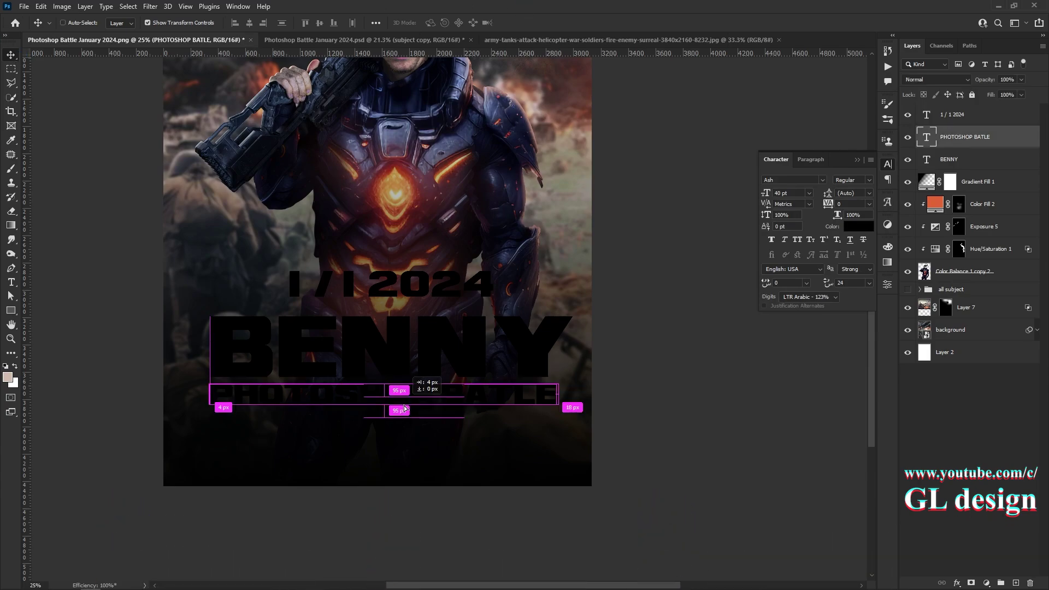
Paste body text into the subtitle copy, making it small and white
double_click(404, 437)
key("ctrl+v")
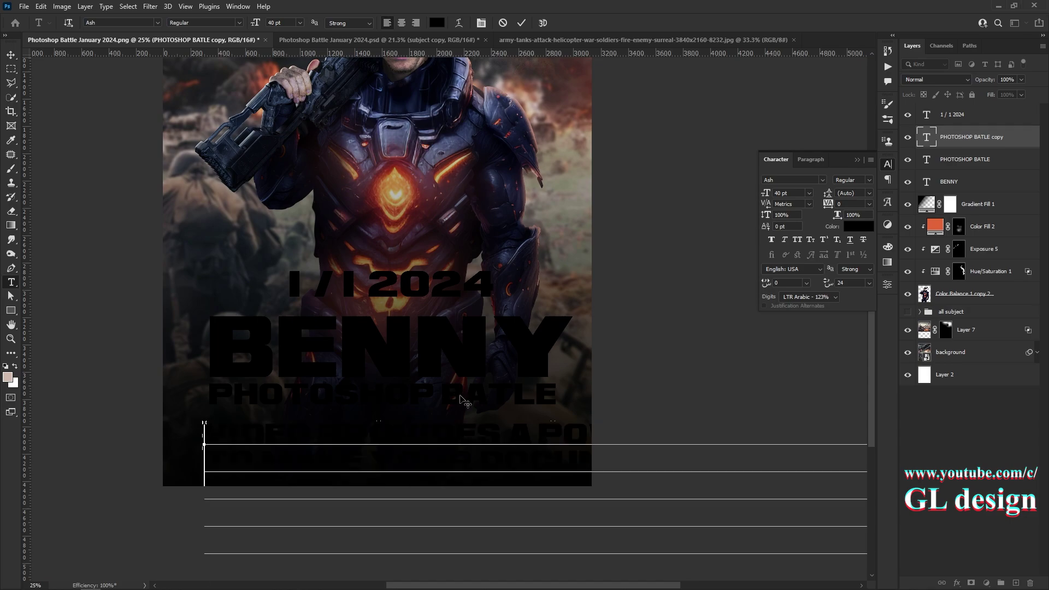
key("ctrl+Return")
left_click(775, 193)
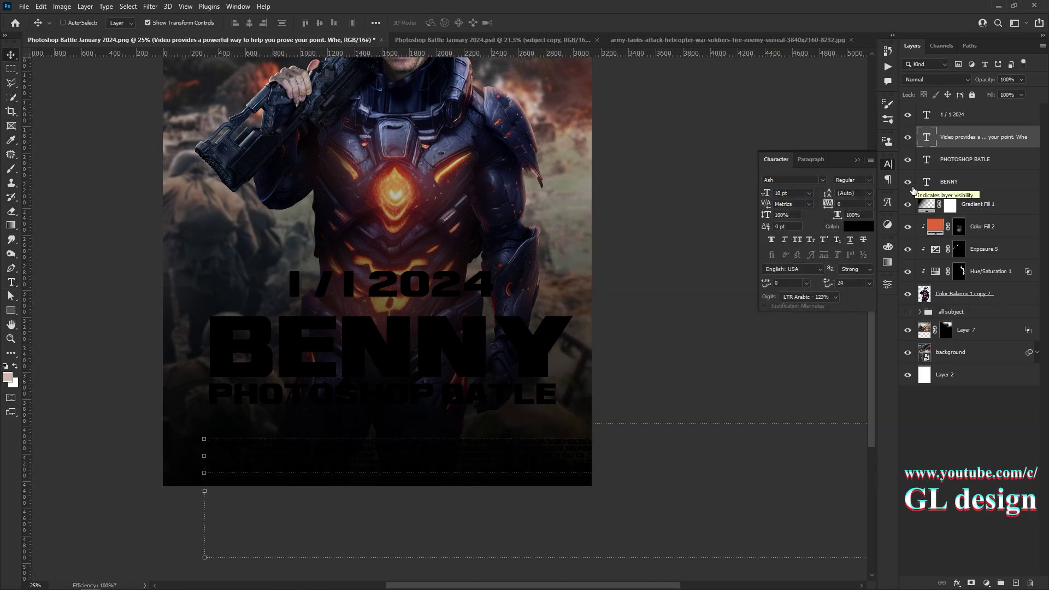
left_click(858, 226)
left_click(756, 398)
left_click_drag(376, 459, 376, 432)
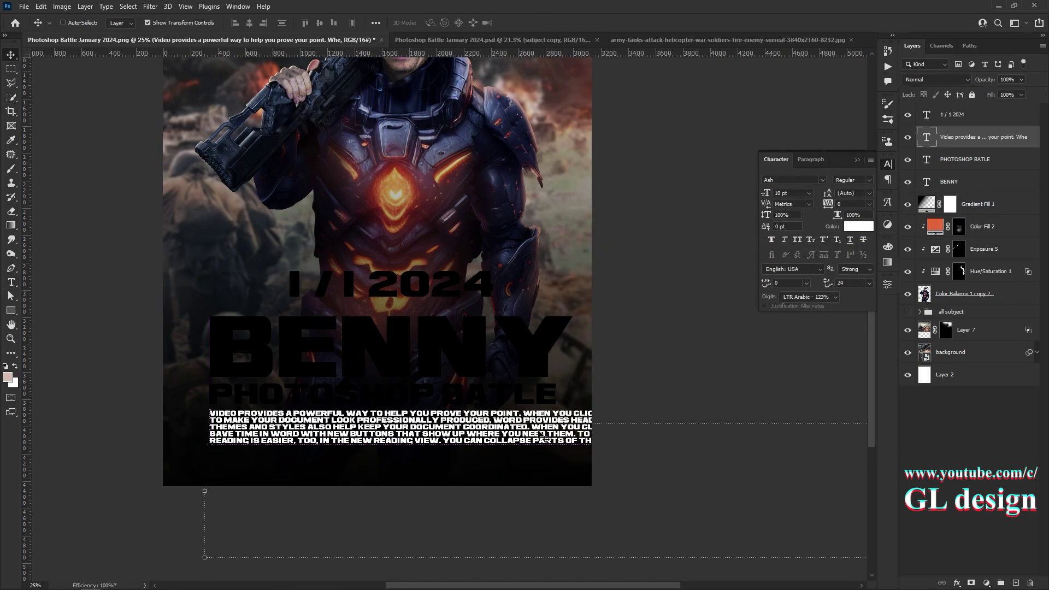
Delete the pasted paragraph layer and make a fresh copy of PHOTOSHOP BATLE lower down
scroll(541, 415, "right", 2)
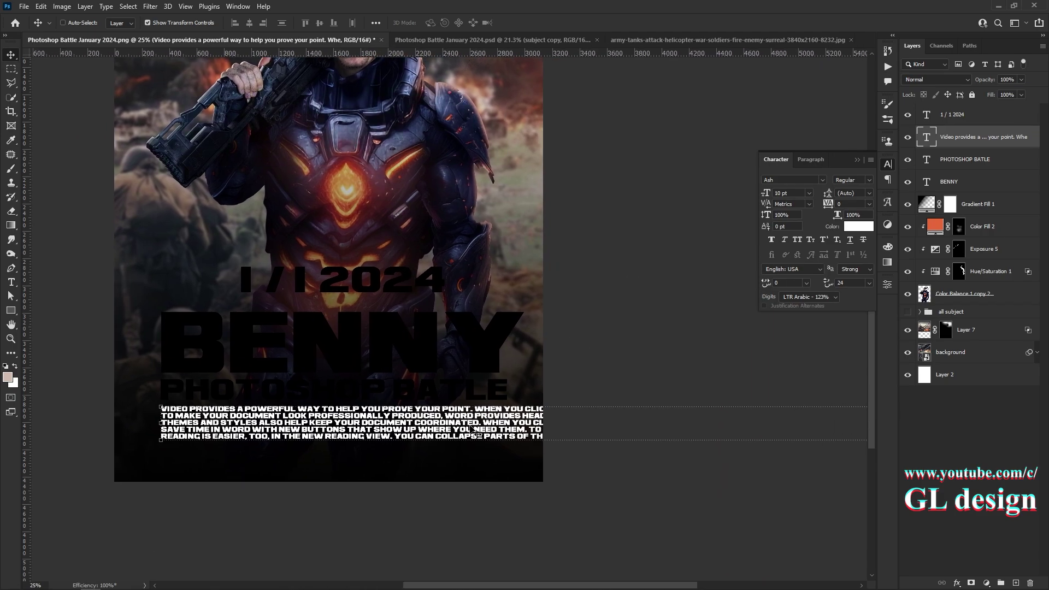
key("t")
key("v")
key("Delete")
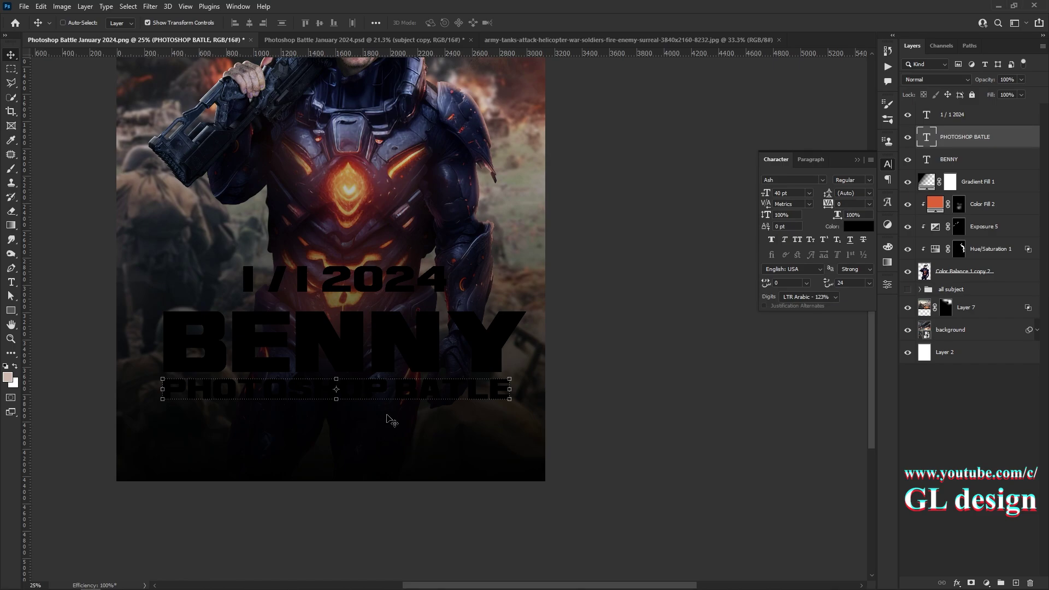
scroll(392, 421, "left", 2)
left_click_drag(406, 350, 406, 385)
Edit the body text, adding a line break after 'YOU CAN ADD'
key("t")
left_click(405, 385)
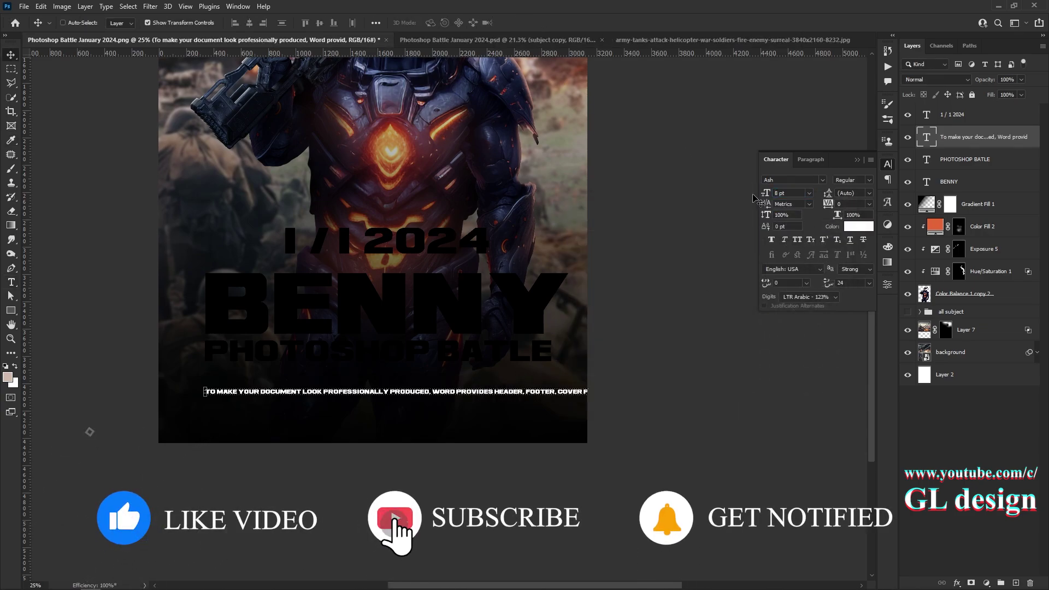
left_click(559, 390)
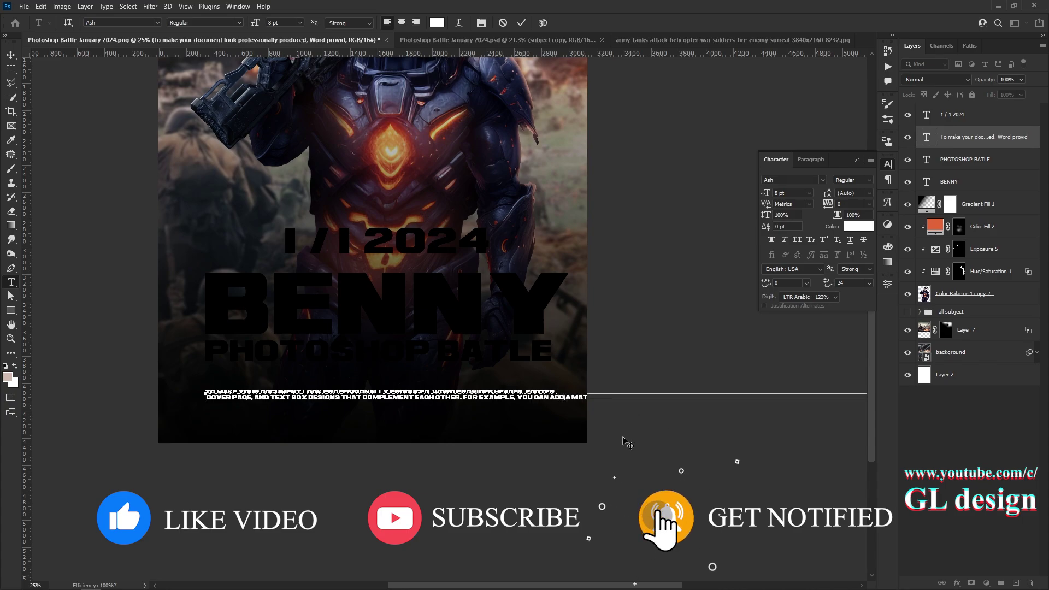
left_click(565, 397)
key("Return")
key("ctrl+Return")
Centre-align the body text and move it up under the subtitle
left_click(811, 159)
left_click(785, 179)
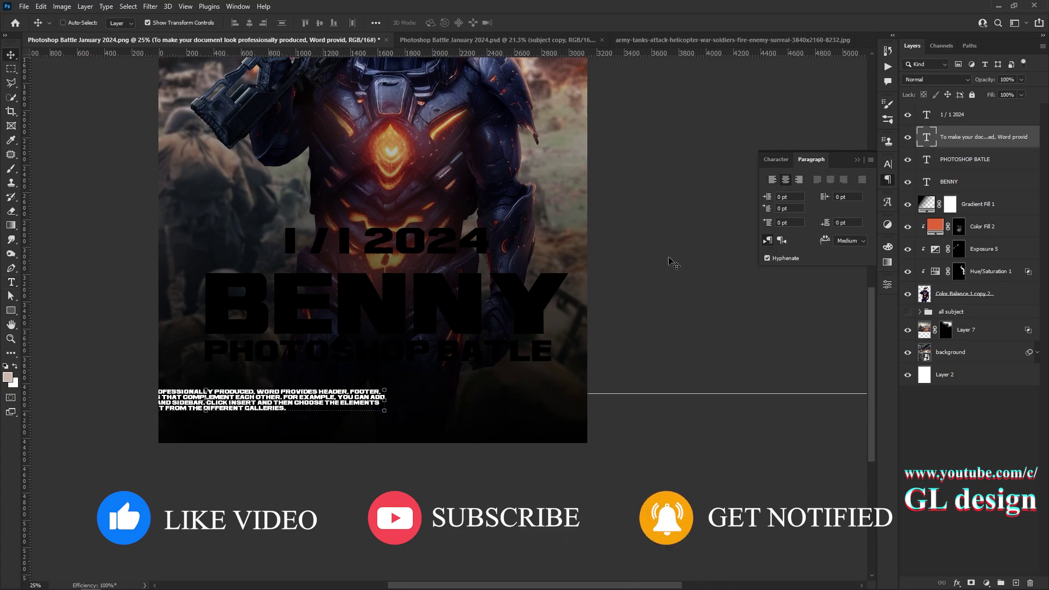
key("v")
left_click_drag(506, 403, 499, 381)
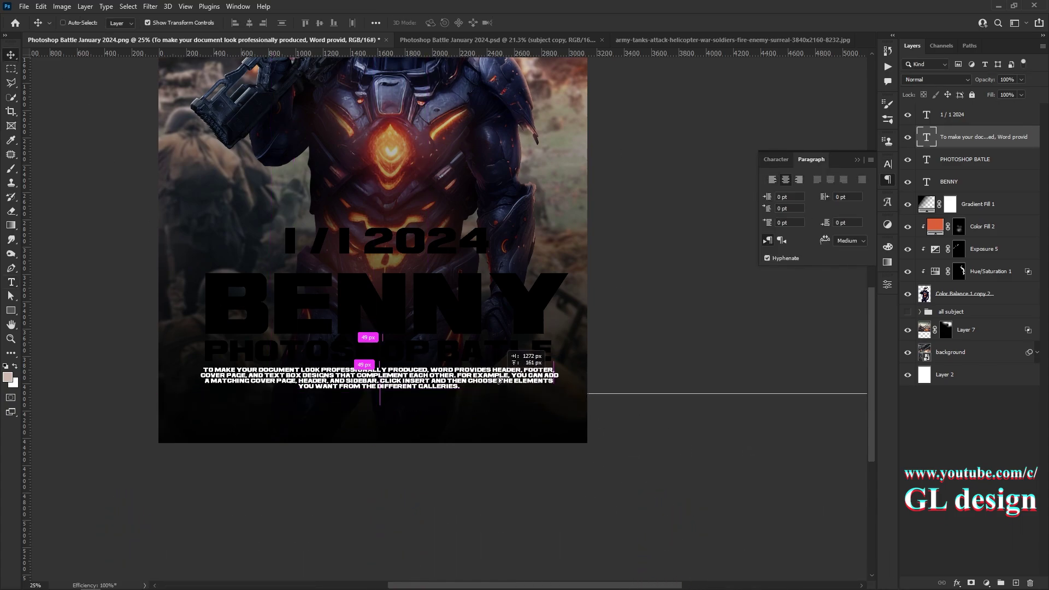
Fit the poster on screen, then view it at print size
key("z")
right_click(414, 308)
left_click(431, 313)
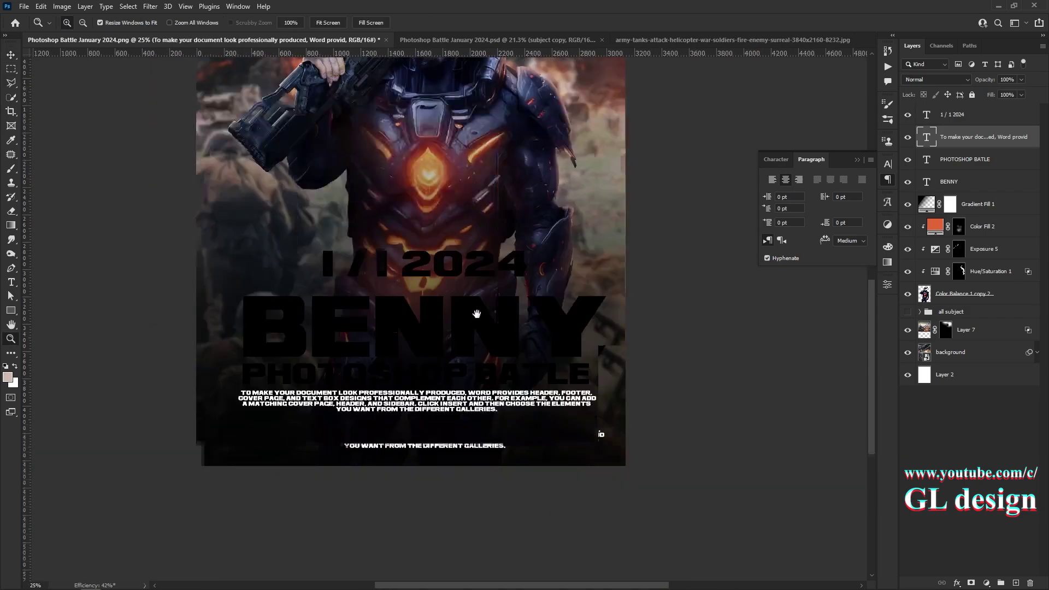
right_click(465, 341)
left_click(488, 375)
Review the BENNY title's Layer Style effects, including inner glow, overlay and shadow
key("v")
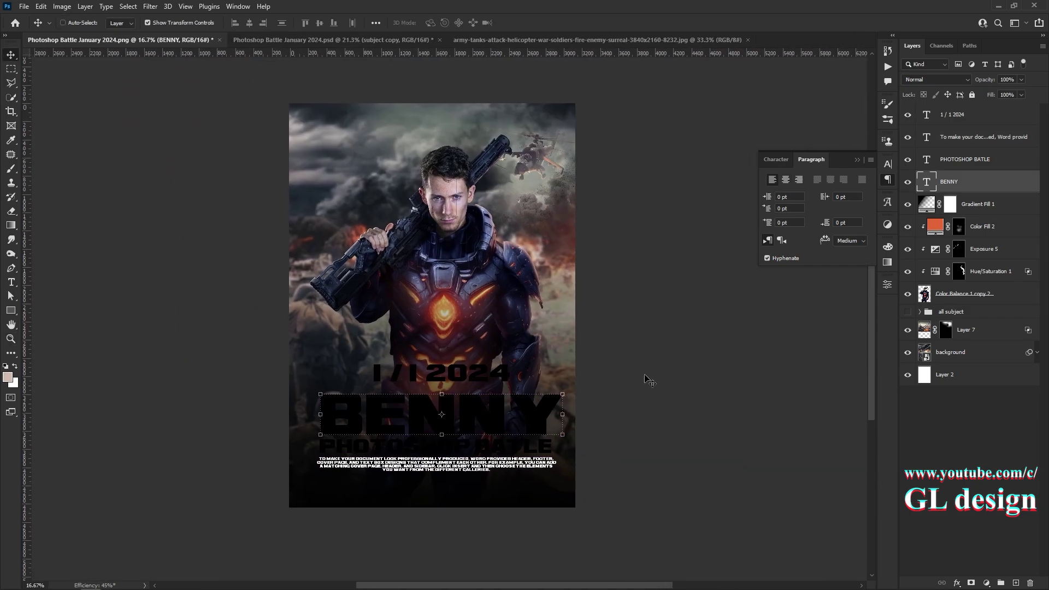
double_click(1001, 181)
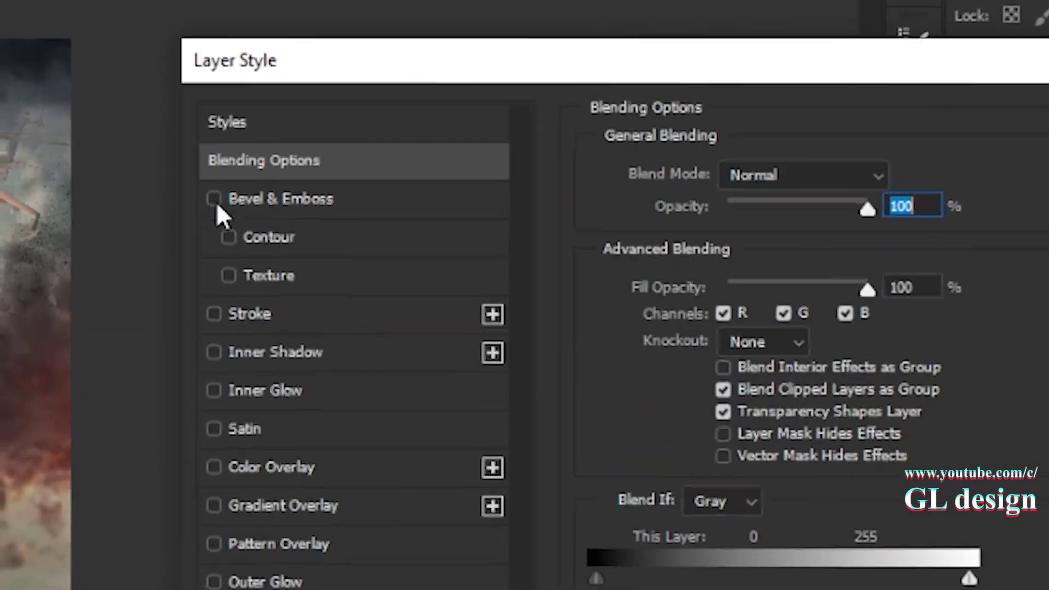
left_click(629, 163)
left_click(634, 191)
left_click(628, 219)
left_click(648, 233)
left_click(628, 248)
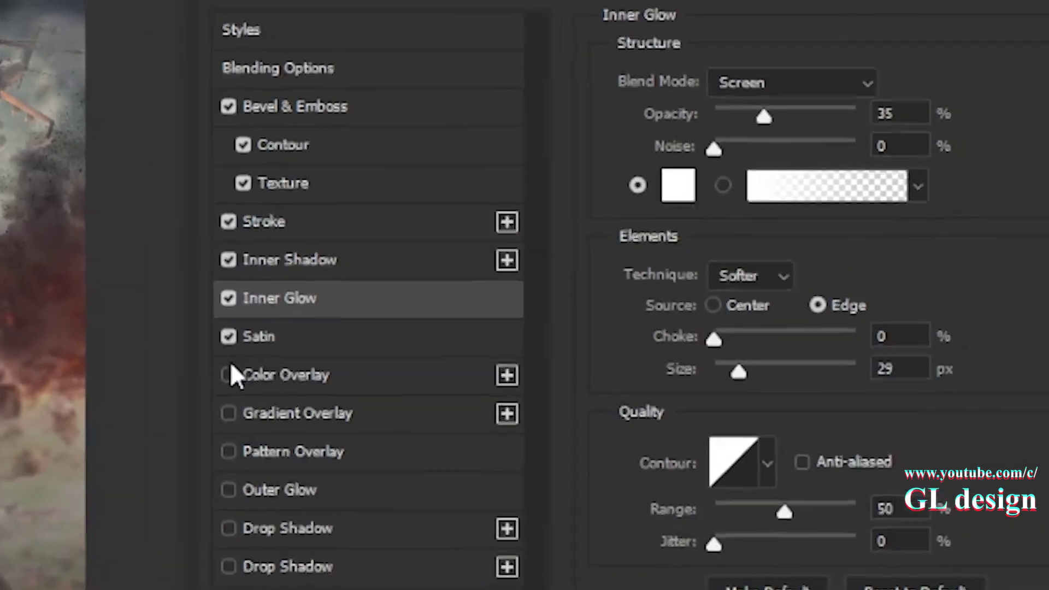
left_click(229, 375)
left_click(229, 413)
left_click(228, 451)
left_click(229, 489)
left_click(229, 566)
key("Return")
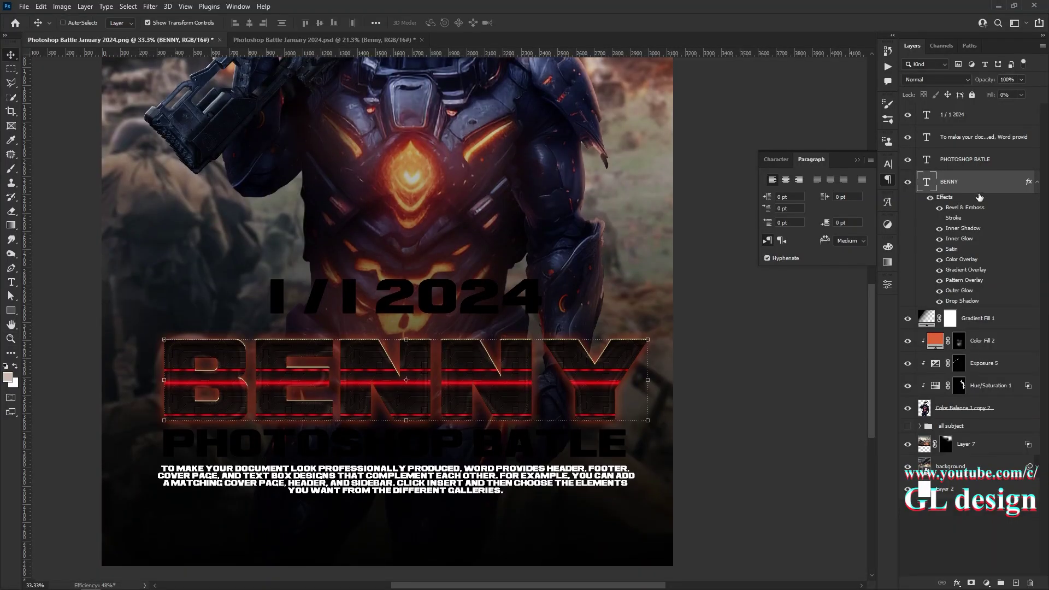
Paste BENNY's layer style onto PHOTOSHOP BATLE and the 1/1 2024 date, then nudge the date
right_click(979, 197)
left_click(864, 463)
right_click(965, 159)
left_click(855, 473)
right_click(952, 114)
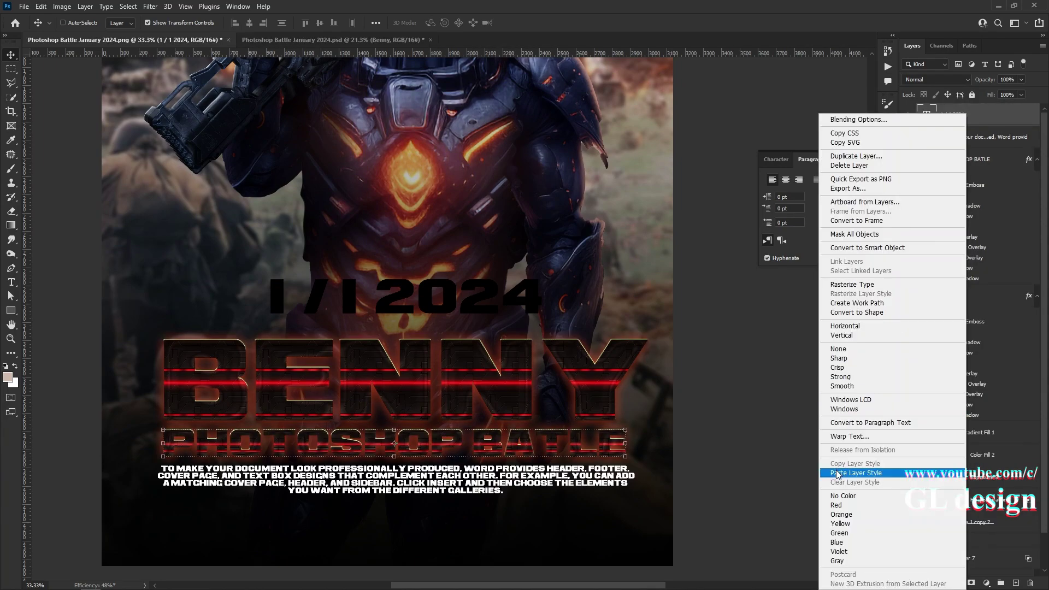
left_click(839, 473)
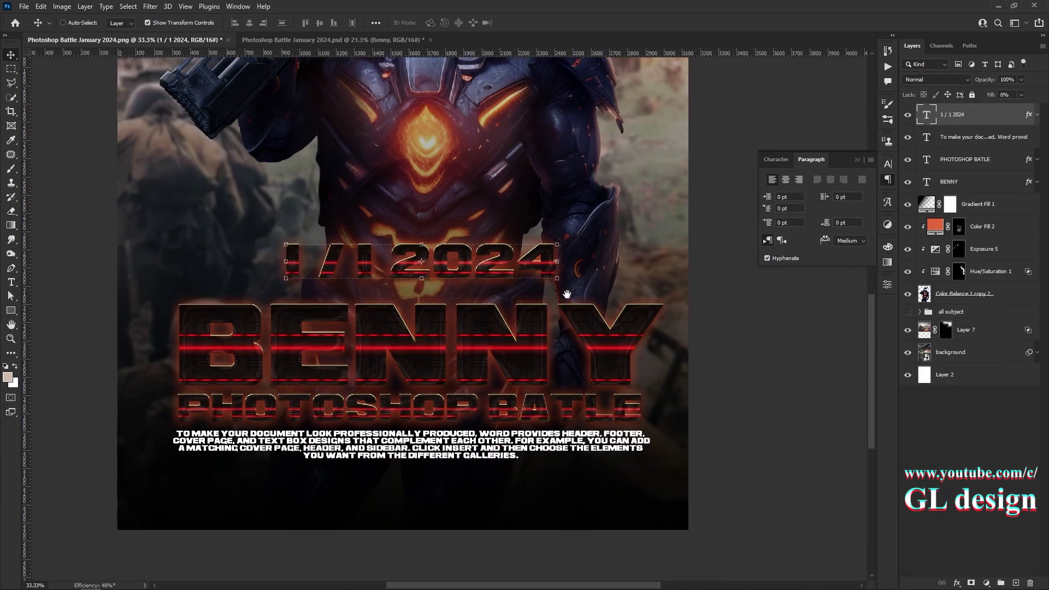
mouse_move(459, 310)
left_mouse_down()
mouse_move(473, 276)
mouse_move(473, 288)
left_mouse_up()
Enlarge the sparks overlay across the poster and move it below the subject group
key("ctrl+0")
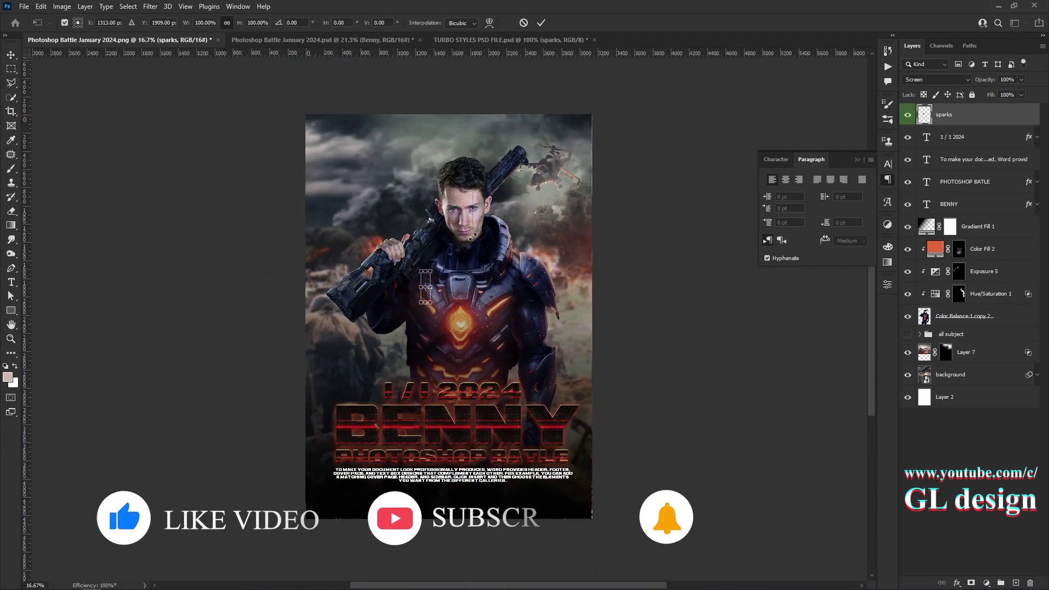
left_click_drag(580, 178, 623, 136)
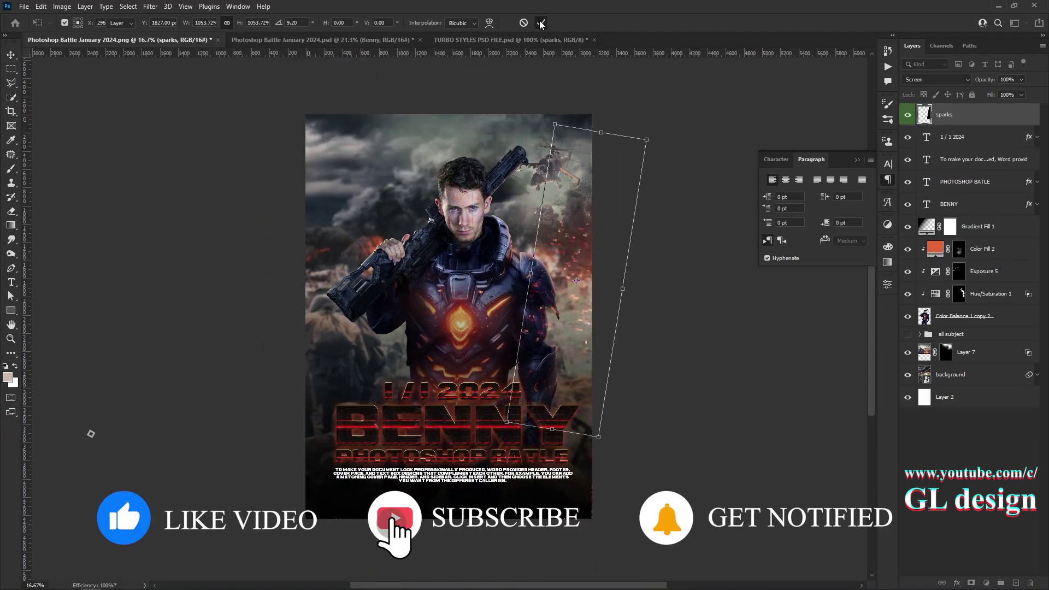
key("Return")
left_click_drag(962, 114, 982, 348)
Duplicate the sparks, shift the copy left and rotate it 90° counter-clockwise
key("ctrl+j")
key("ctrl+t")
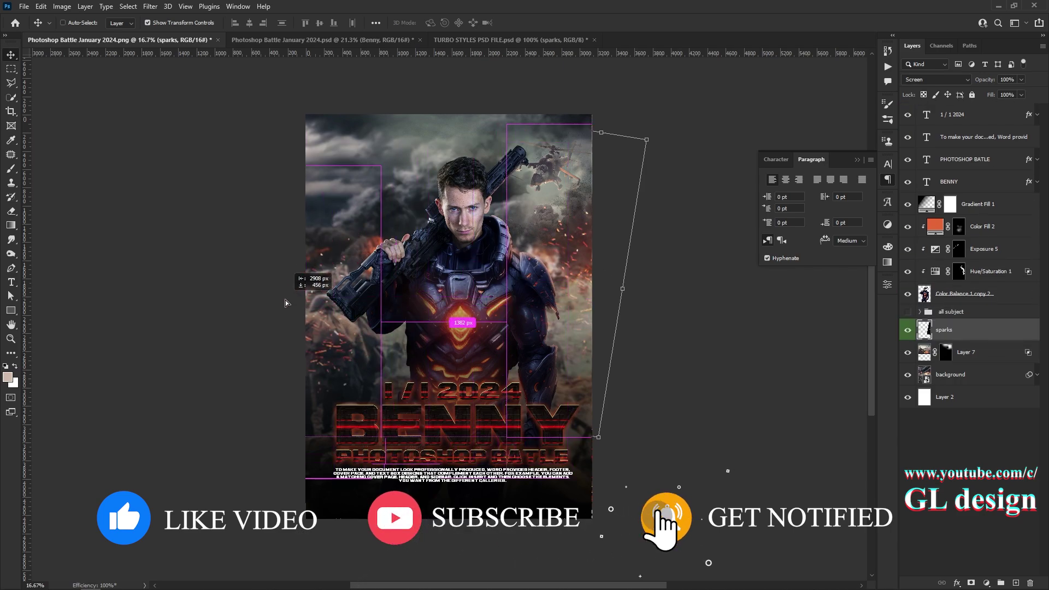
mouse_move(546, 273)
left_mouse_down()
mouse_move(271, 337)
mouse_move(455, 403)
mouse_move(388, 343)
left_mouse_up()
right_click(372, 348)
left_click(428, 538)
key("Return")
Add another sparks copy, flipped horizontally and placed on the right side
key("ctrl+j")
key("ctrl+t")
right_click(446, 395)
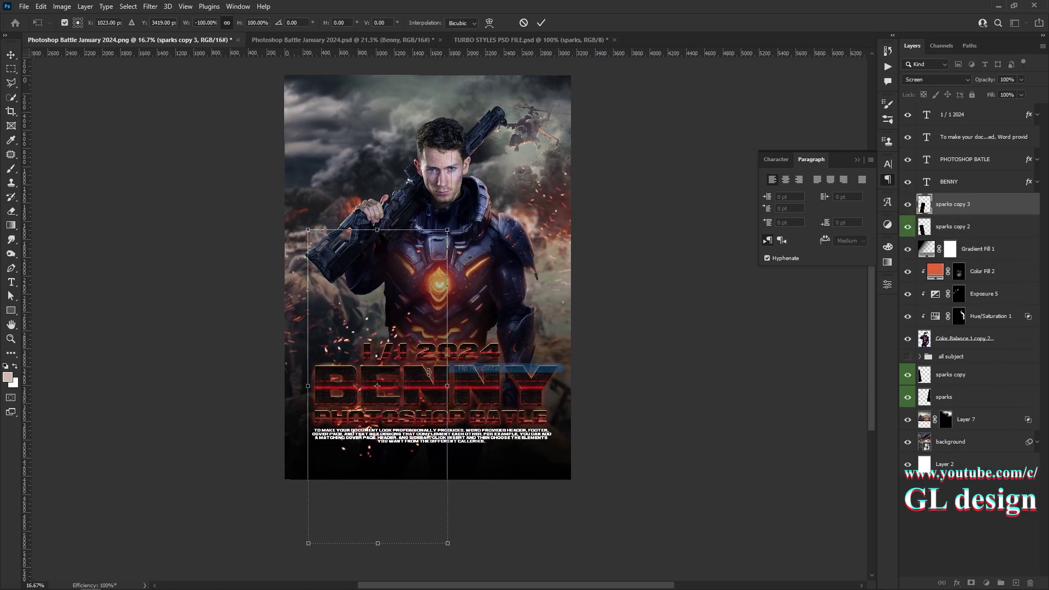
left_click(475, 377)
left_click_drag(476, 377, 521, 392)
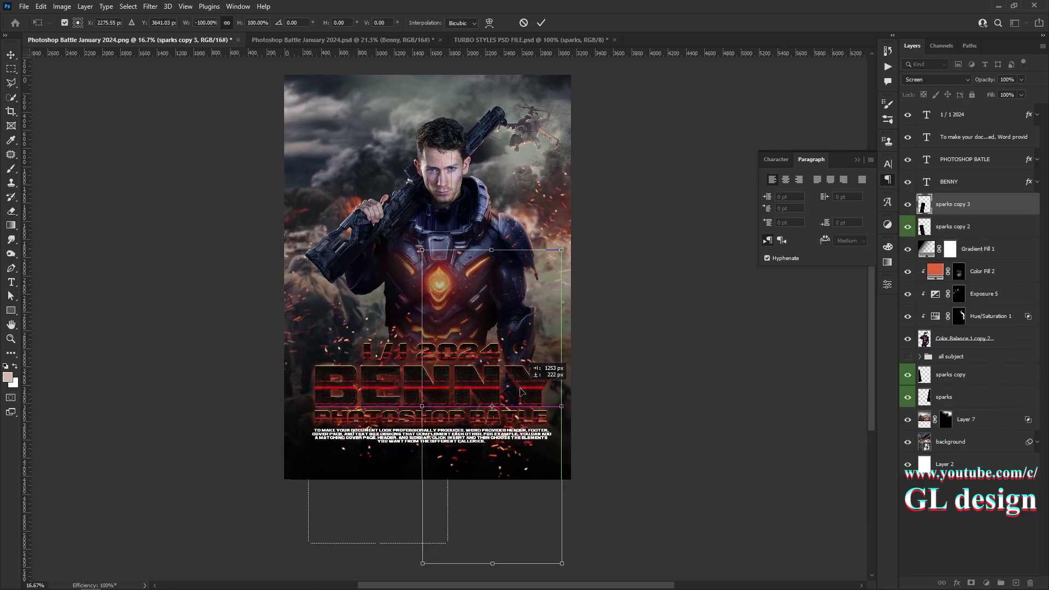
left_click(540, 23)
left_click_drag(625, 283, 639, 325)
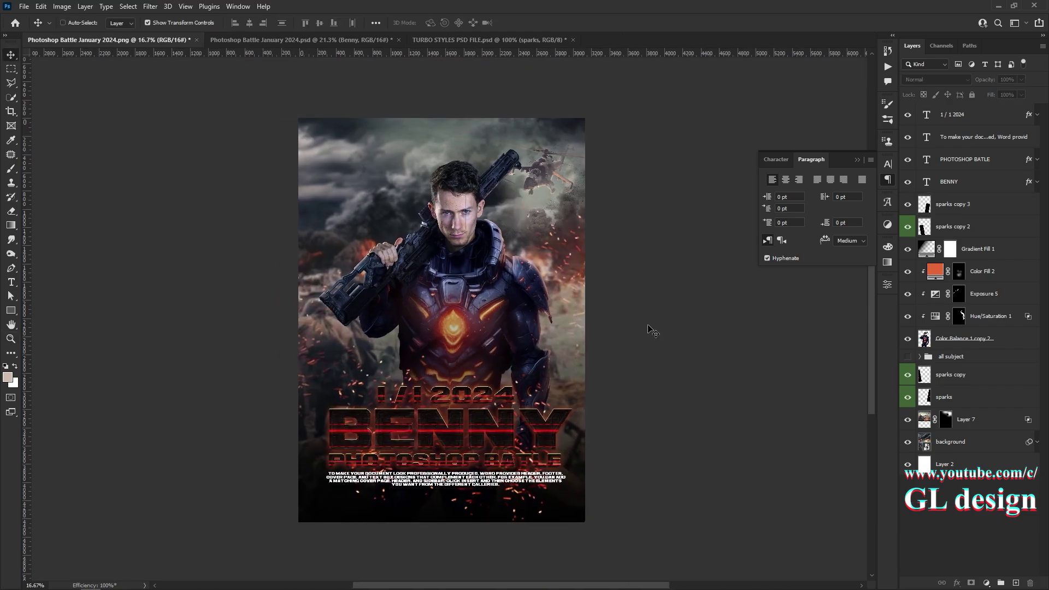
Check the text copy group in the reference poster, then return to the png poster
key("ctrl+Tab")
left_click(920, 204)
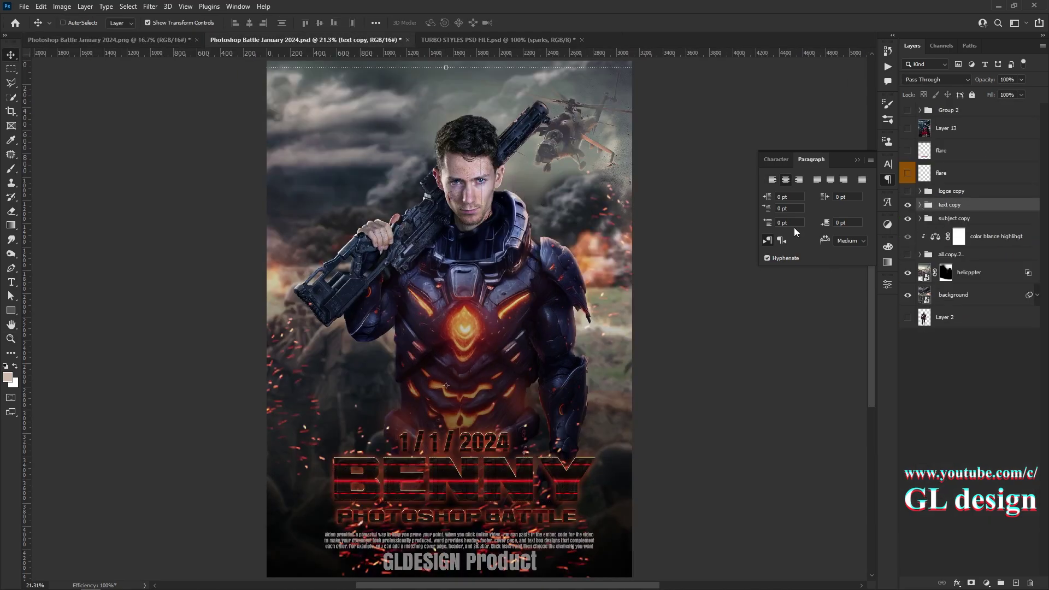
left_click(856, 159)
key("ctrl+shift+Tab")
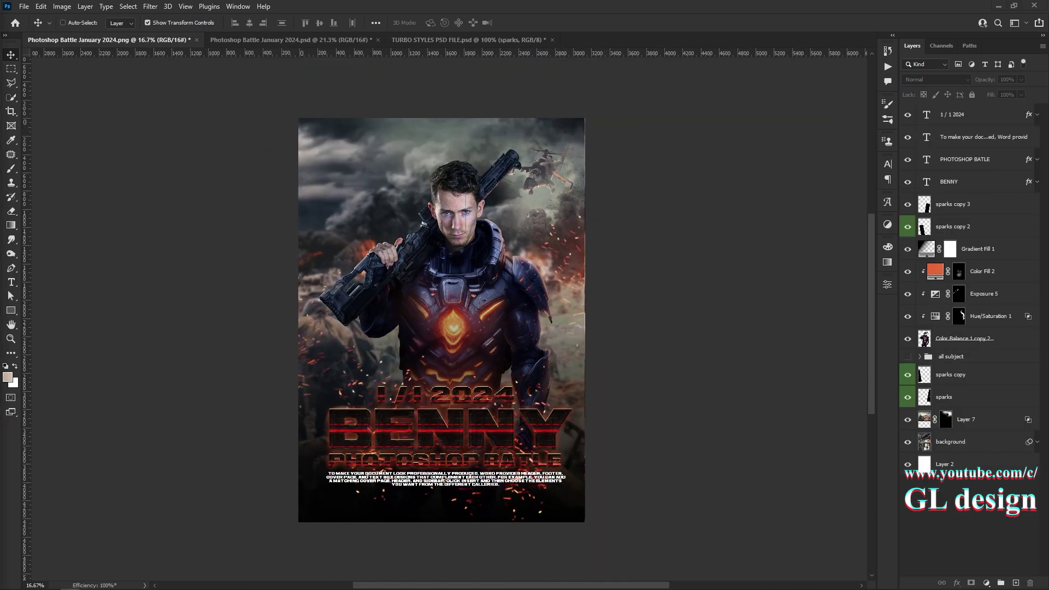
Open the logos image, auto-correct its contrast, and copy each logo onto its own layer
left_click_drag(225, 224, 617, 55)
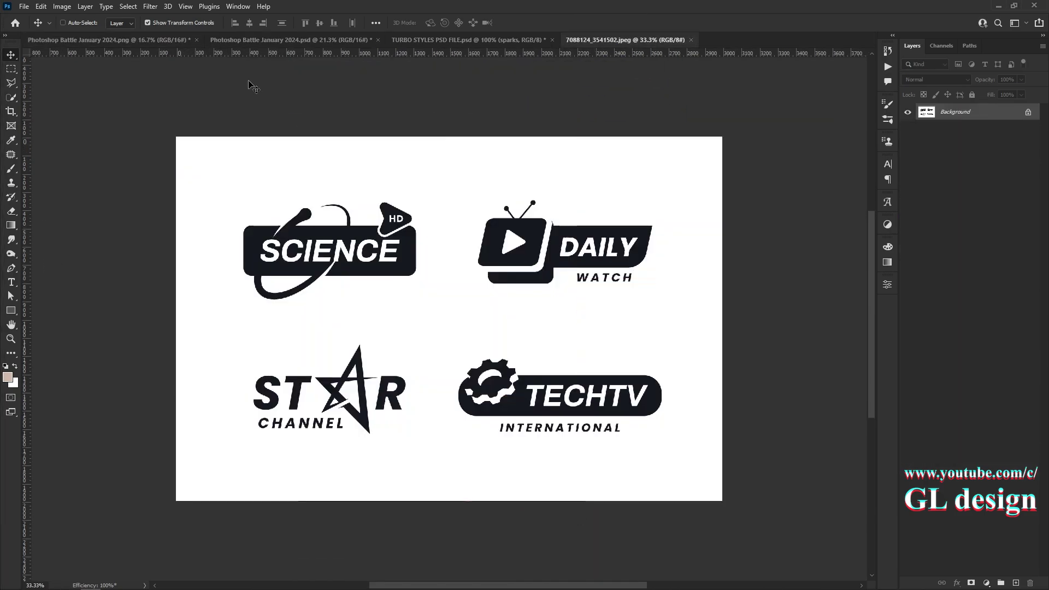
key("ctrl+d")
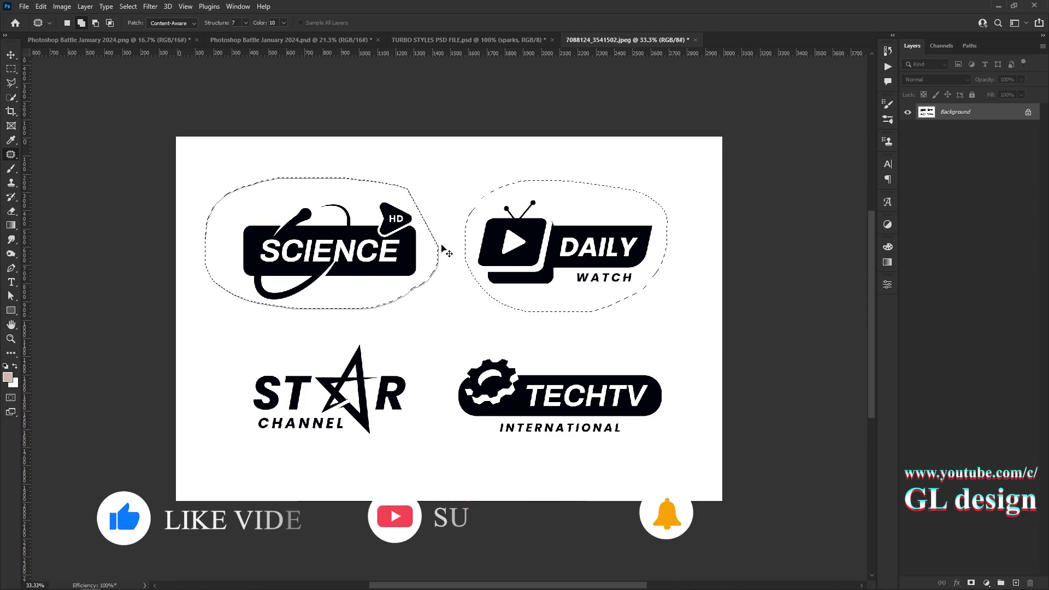
left_click(972, 130)
key("ctrl+j")
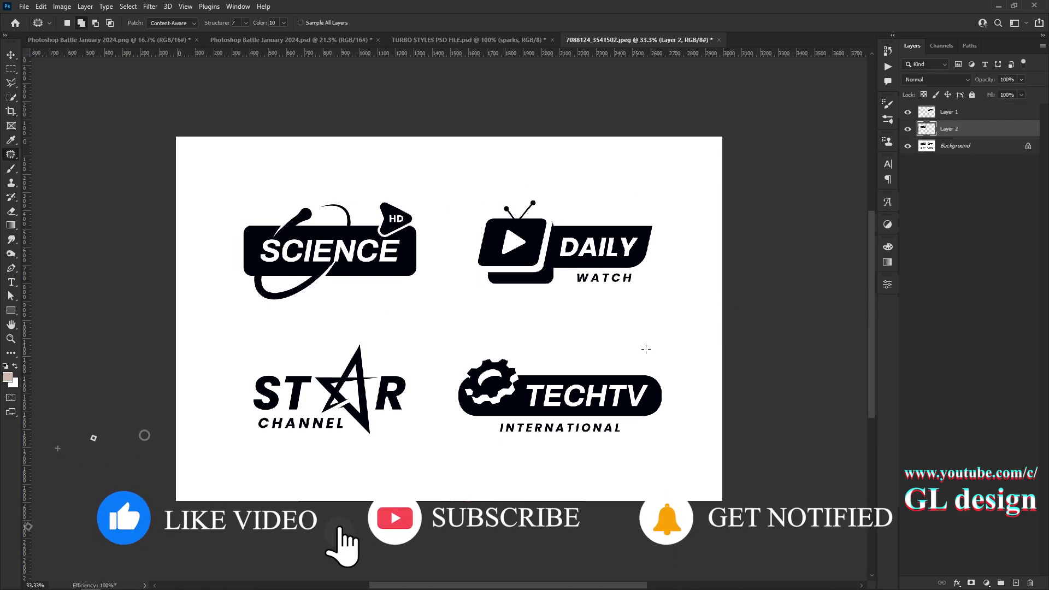
left_click_drag(553, 455, 647, 350)
key("ctrl+j")
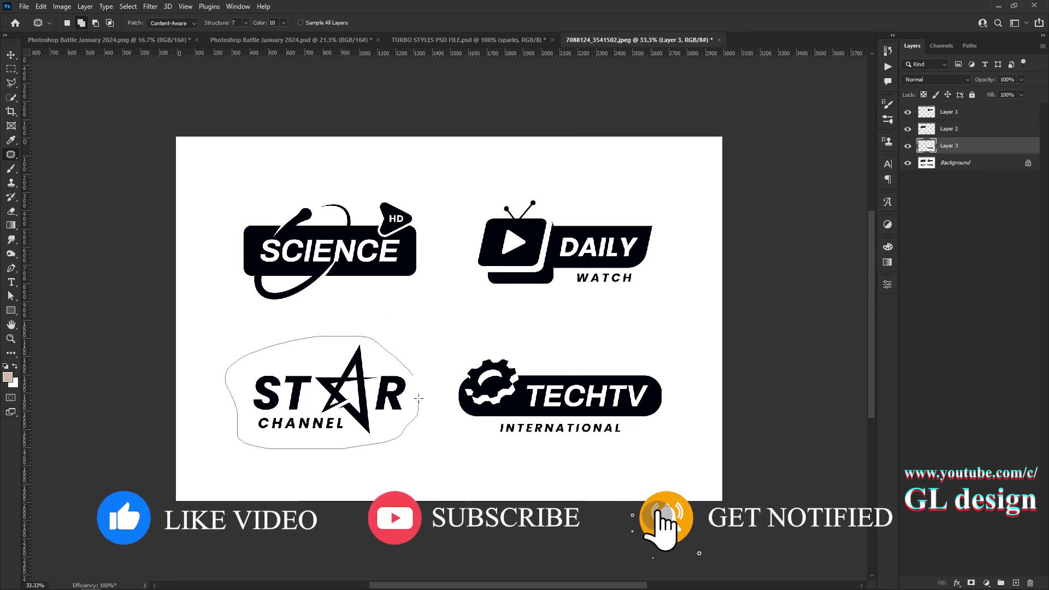
key("ctrl+j")
Bring all four logo layers into the poster
key("v")
key("ctrl+alt+a")
mouse_move(419, 398)
left_mouse_down()
mouse_move(252, 44)
mouse_move(399, 178)
left_mouse_up()
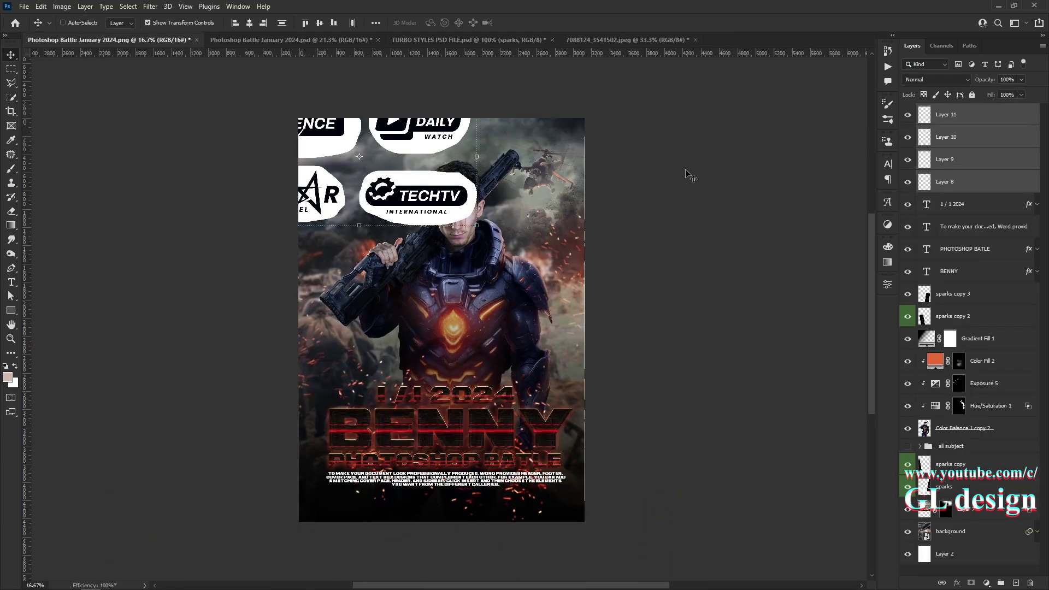
Group the text and sparks layers, then group the colour adjustment layers separately
left_click(959, 128)
left_click(953, 240, "shift")
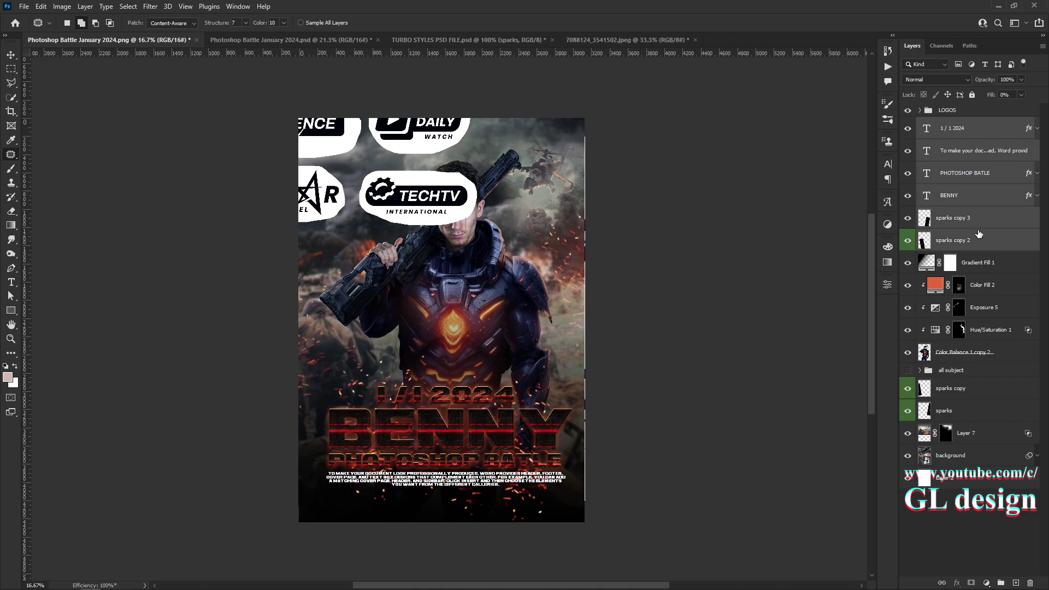
key("ctrl+g")
double_click(958, 124)
left_click(962, 142)
left_click(961, 231, "shift")
key("ctrl+g")
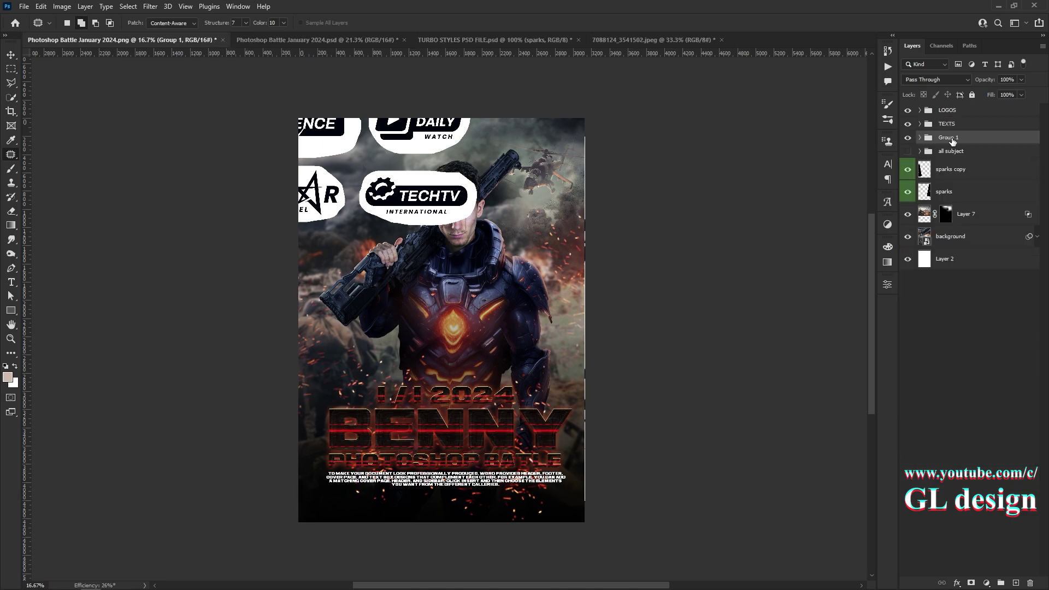
Shrink the LOGOS group into the top-left and line STAR and TECHTV up beside DAILY
left_click(919, 110)
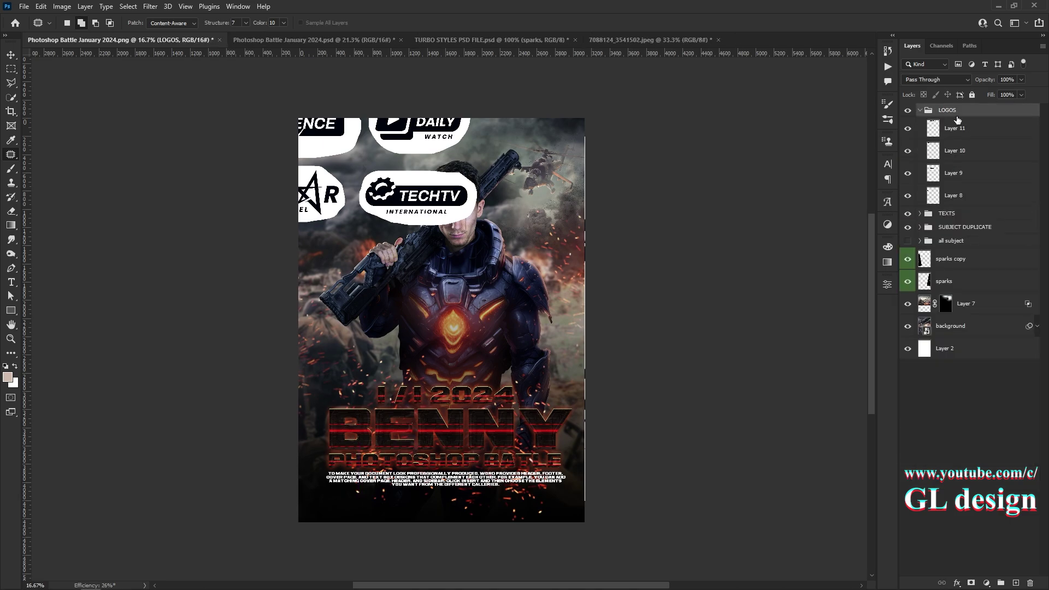
key("ctrl+t")
left_click_drag(537, 283, 381, 184)
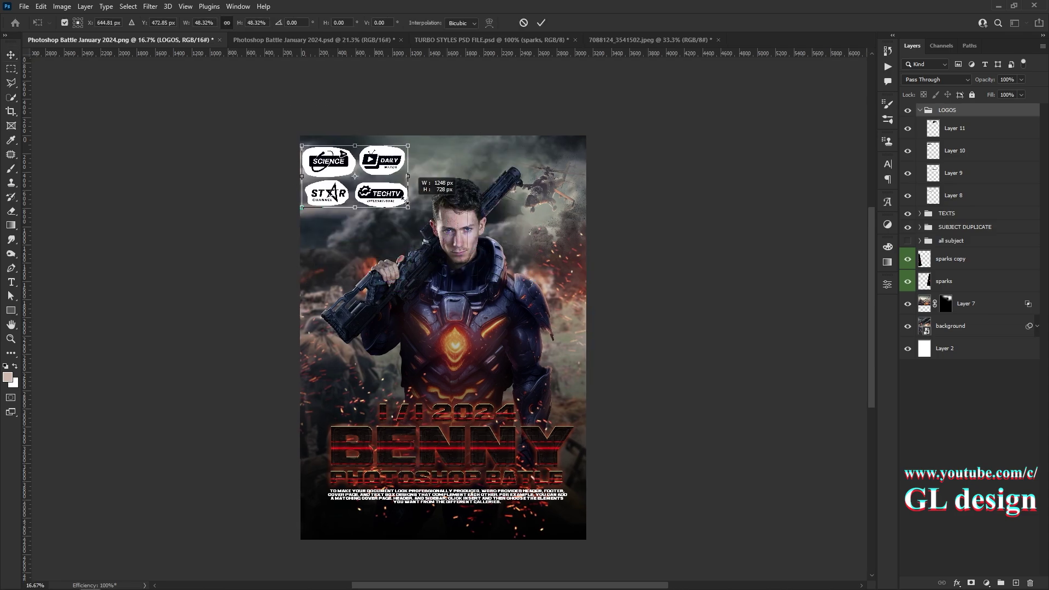
key("Return")
key("z")
left_click(377, 156)
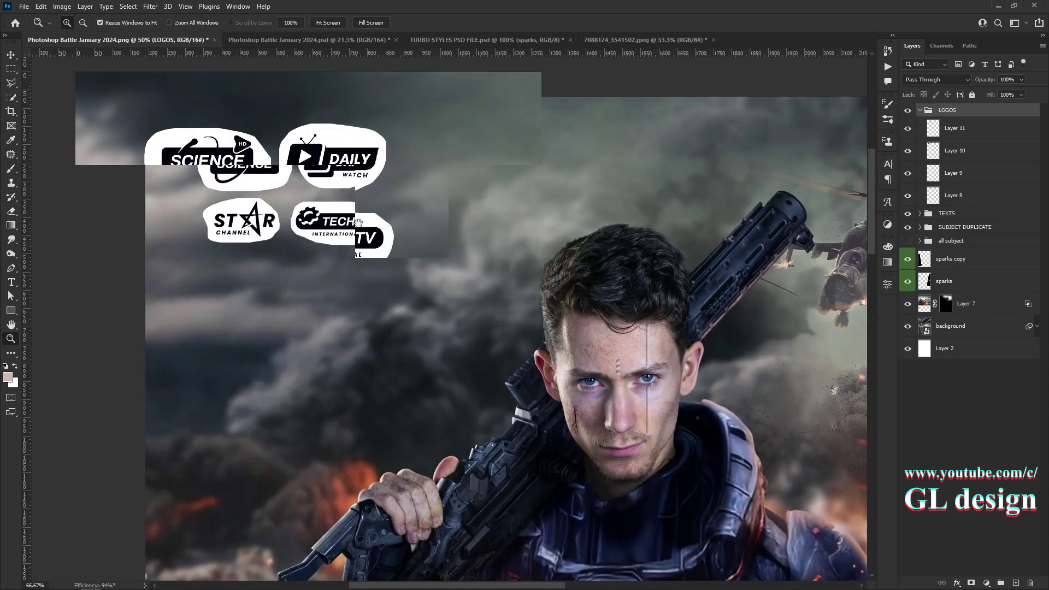
key("v")
left_click(966, 188)
left_click_drag(218, 250, 462, 174)
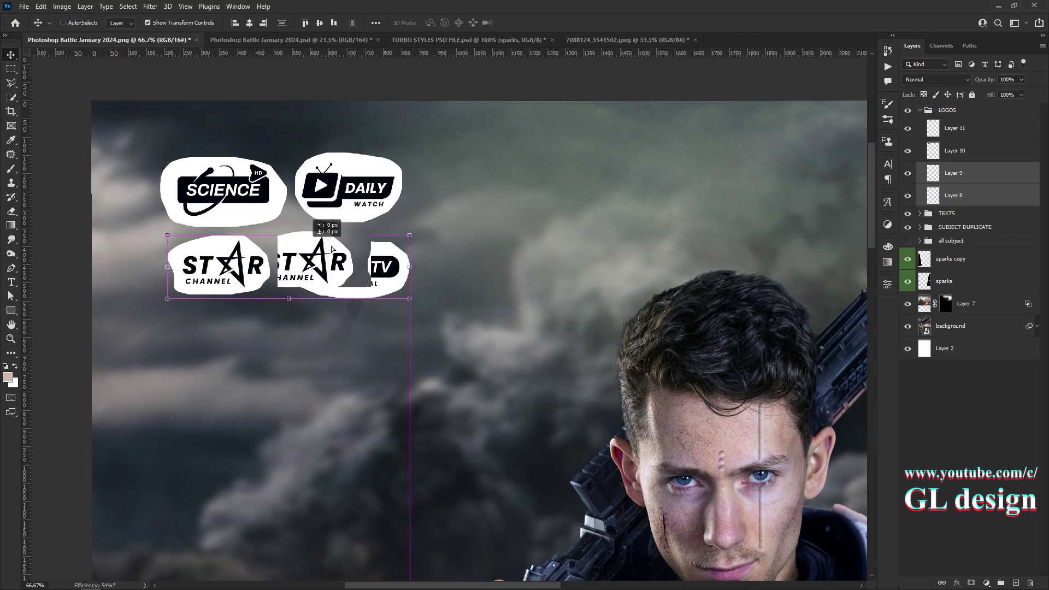
Set the LOGOS group to Multiply blending and fit the whole poster on screen
left_click(946, 109)
left_click(936, 79)
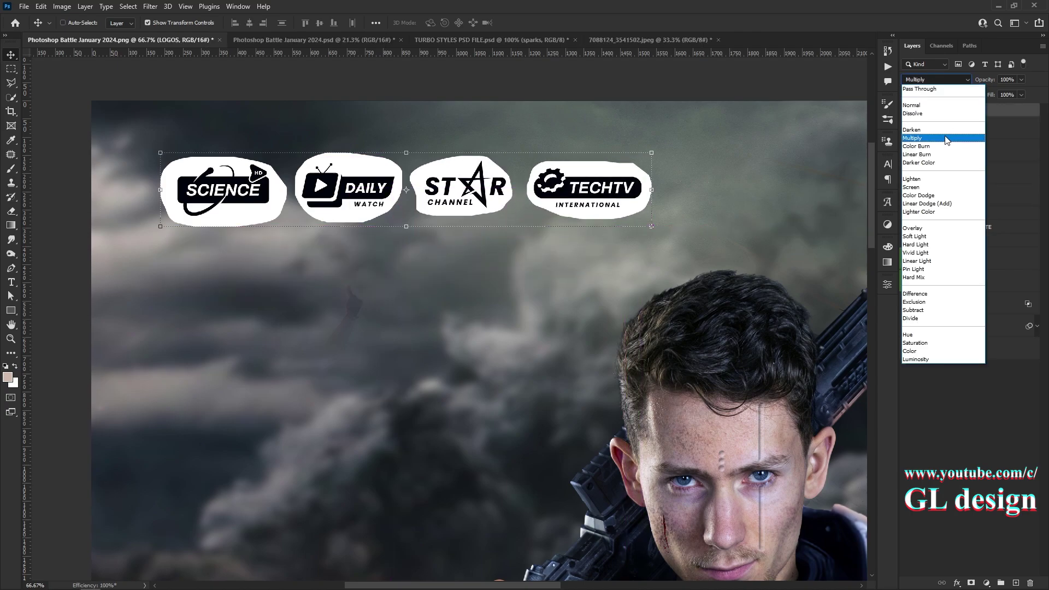
left_click(929, 122)
right_click(361, 264)
left_click(377, 268)
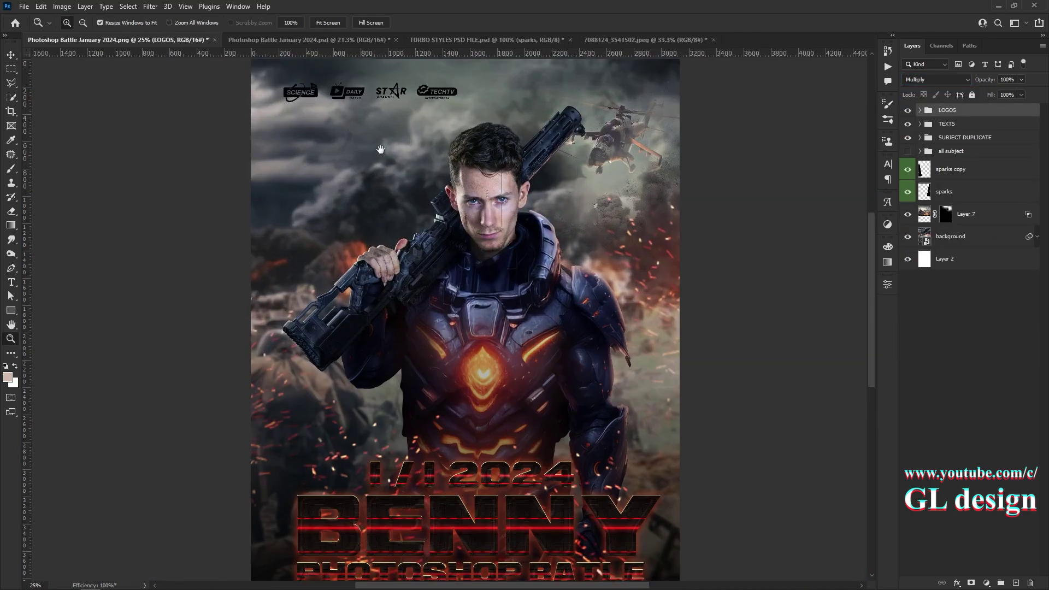
left_click(946, 214)
key("b")
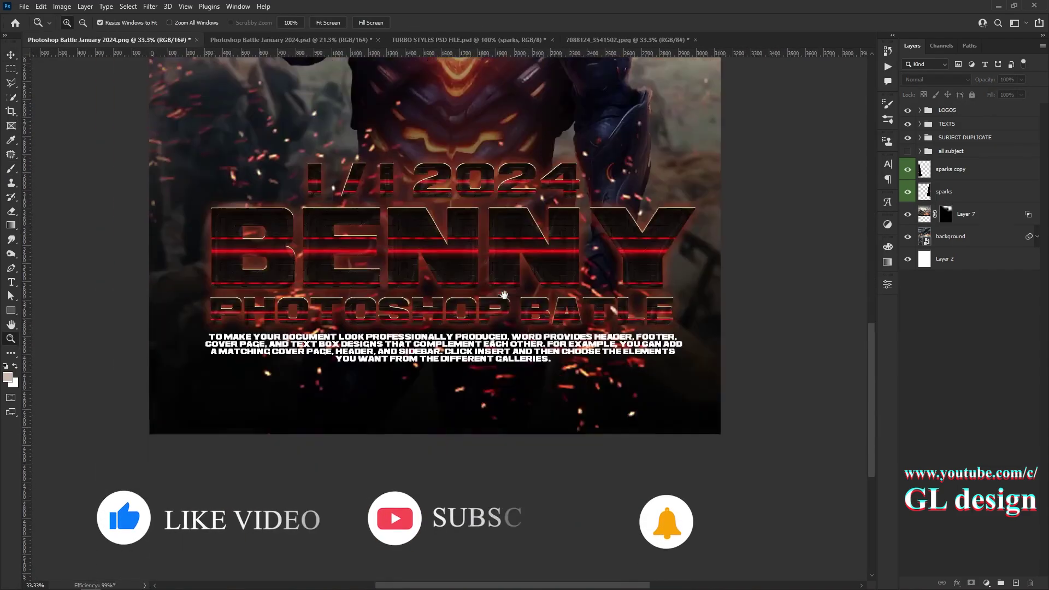
Add the 'YT GLDESIGN' credit text centred below the paragraph
type("YT")
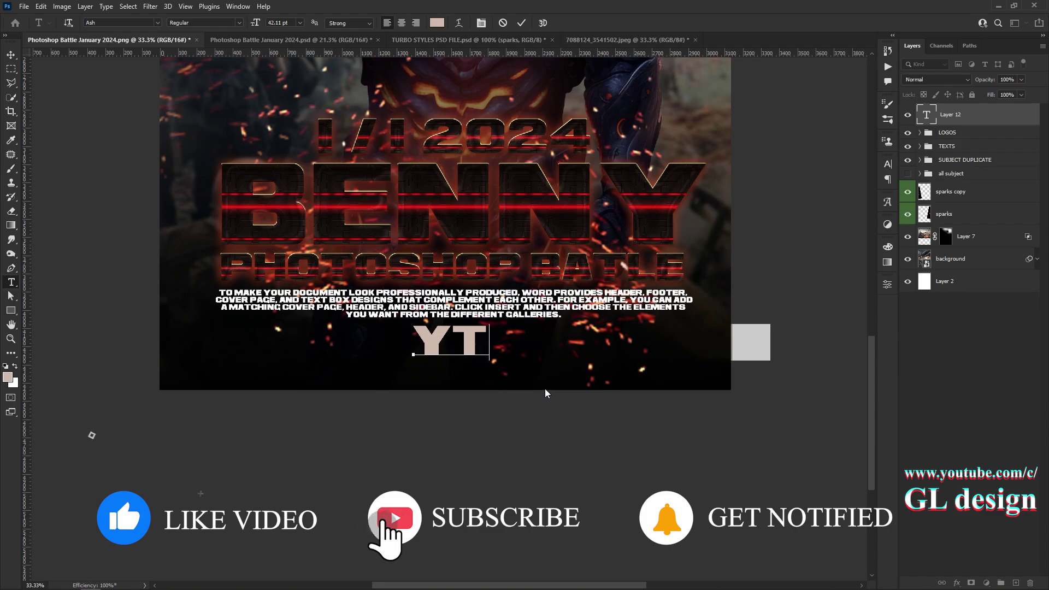
type(" GLDESIGN")
left_click(11, 55)
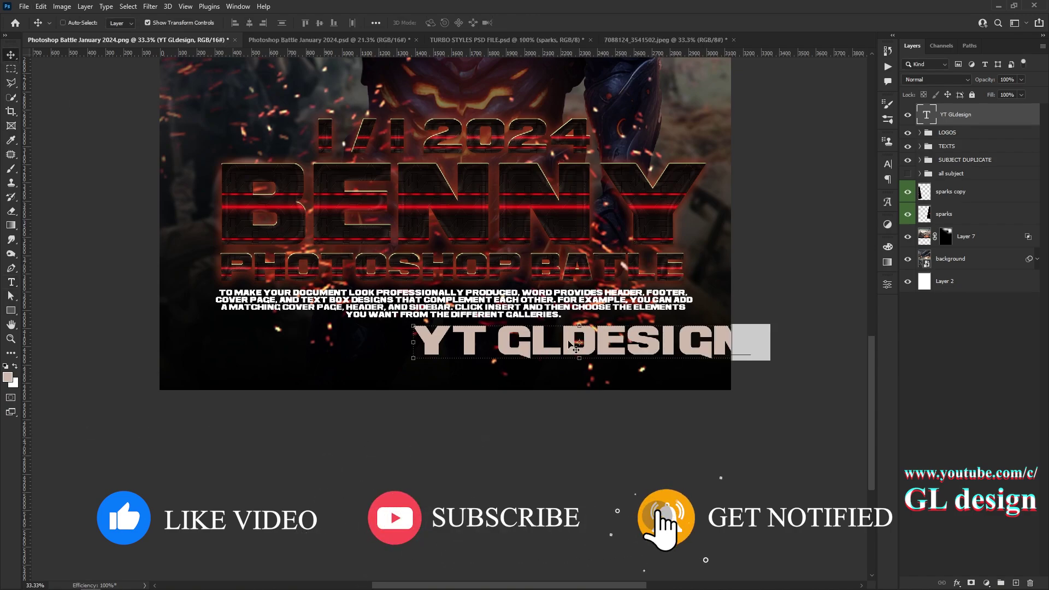
left_click_drag(572, 339, 459, 355)
Give YT GLDESIGN the BENNY title's red layer style and move it into the TEXTS group
left_click(919, 146)
right_click(981, 232)
left_click(856, 464)
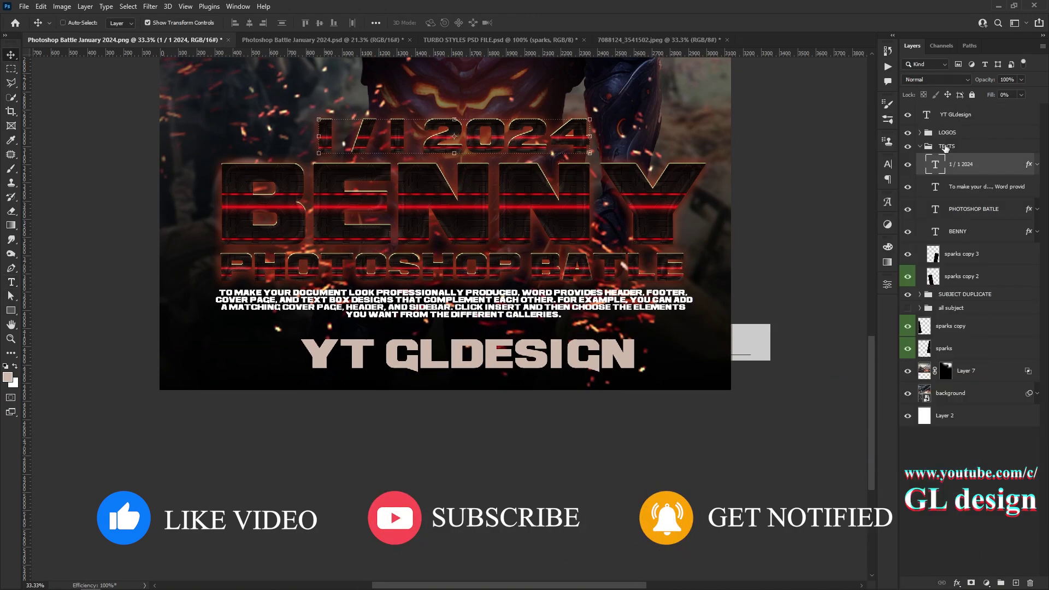
right_click(982, 114)
left_click(875, 475)
left_click_drag(956, 115, 960, 265)
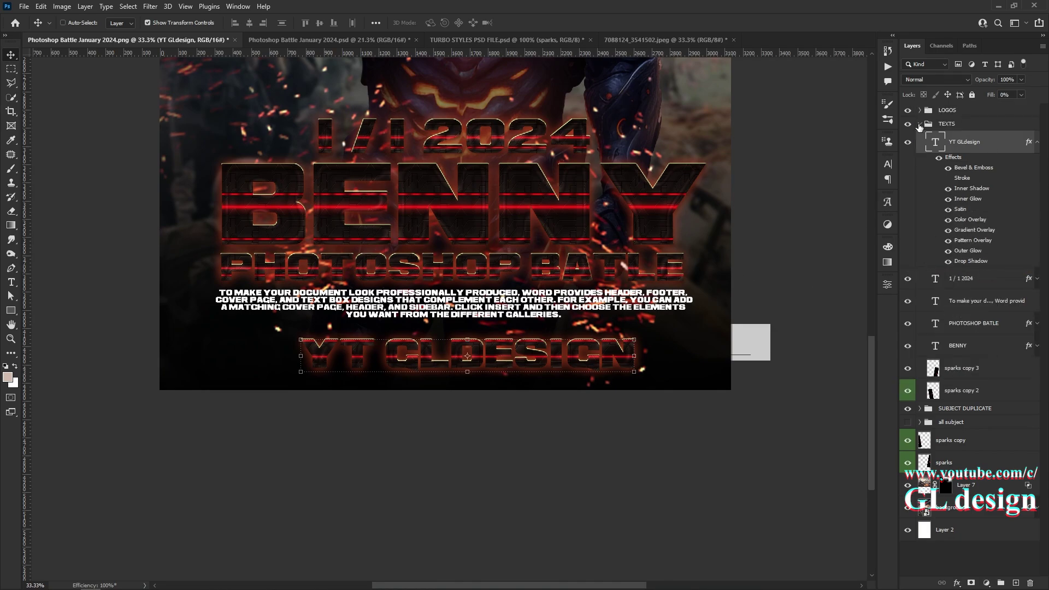
left_click_drag(557, 352, 545, 346)
Collapse the TEXTS group and fit the whole poster on screen
left_click(919, 124)
right_click(469, 208)
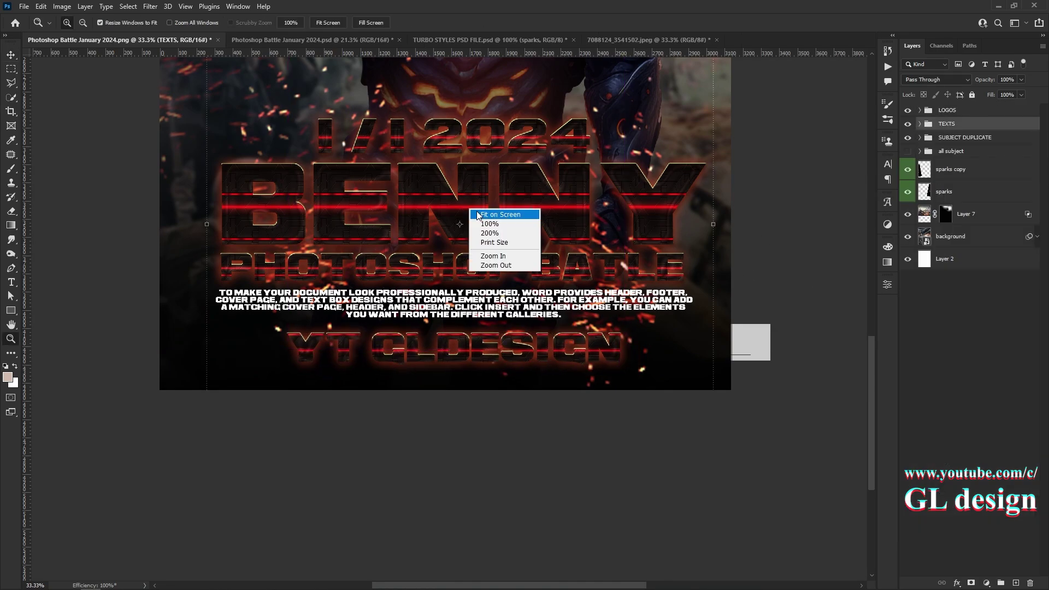
left_click(481, 217)
left_click(971, 109)
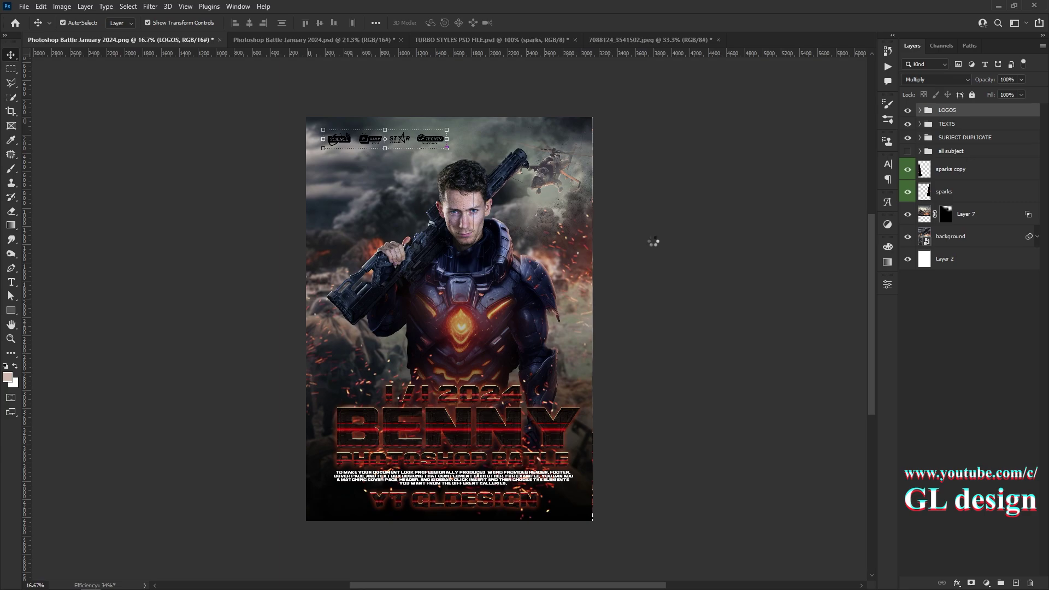
Apply Camera Raw to the merged layer, lowering highlights and adding tint and vibrance
left_click(151, 6)
left_click(183, 83)
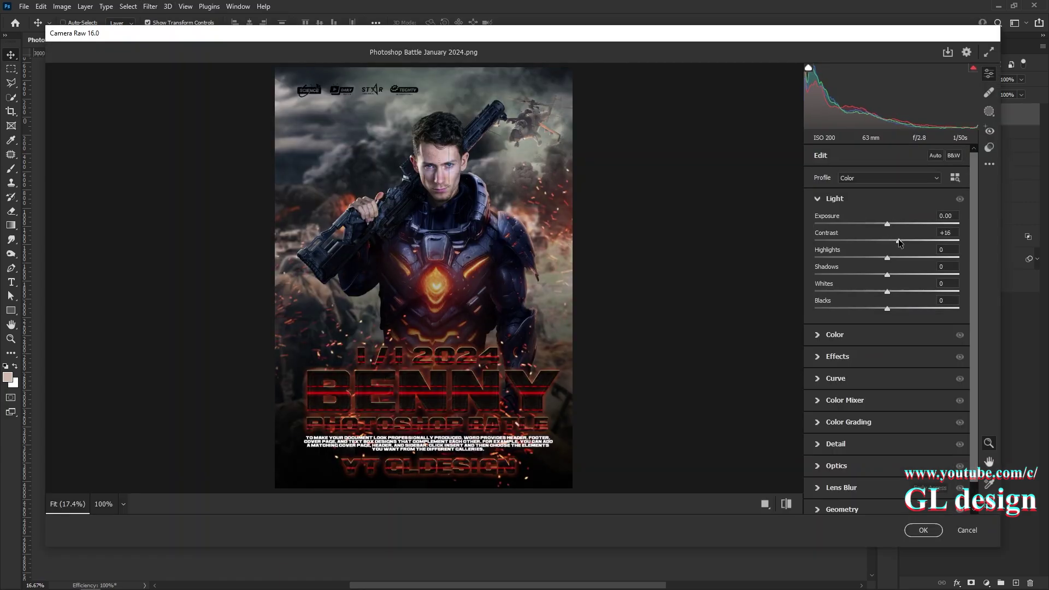
left_click_drag(890, 260, 885, 261)
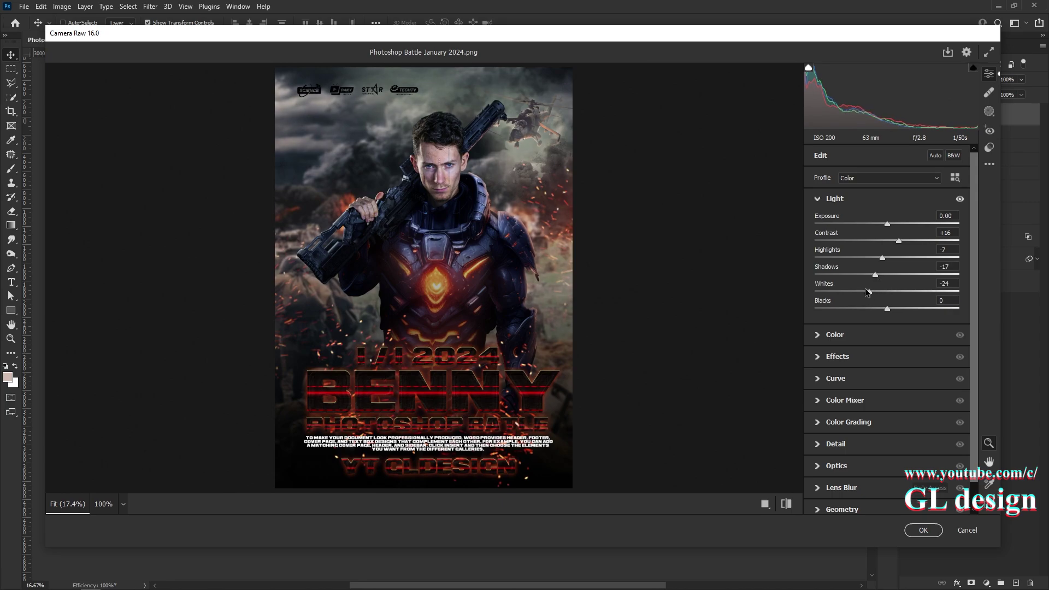
left_click(885, 334)
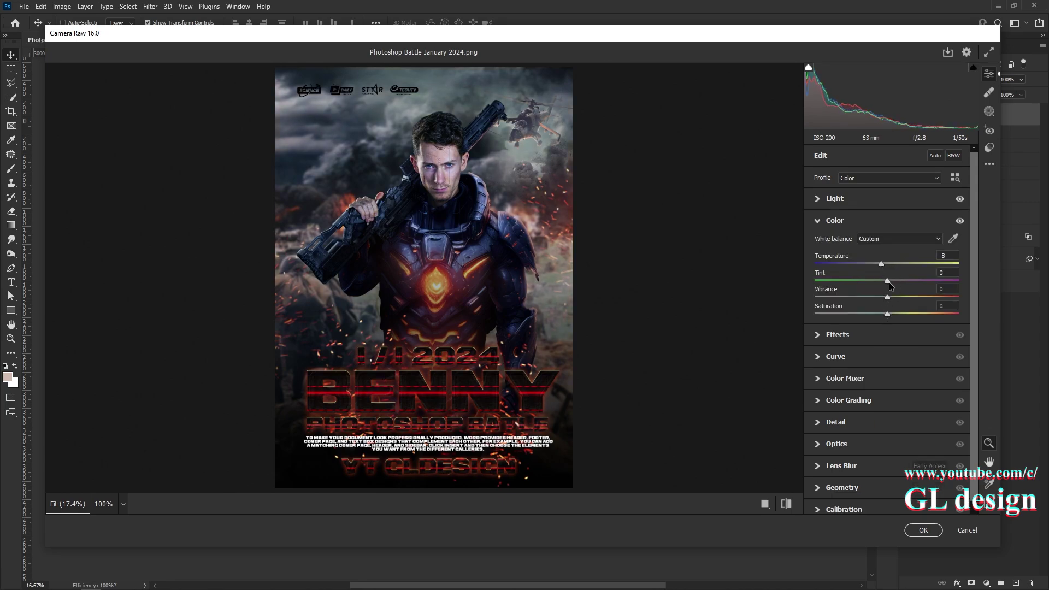
mouse_move(890, 282)
left_mouse_down()
mouse_move(900, 296)
mouse_move(879, 321)
left_mouse_up()
Add texture, clarity and vignette, and bend the blue, green and red channel curves
left_click(869, 341)
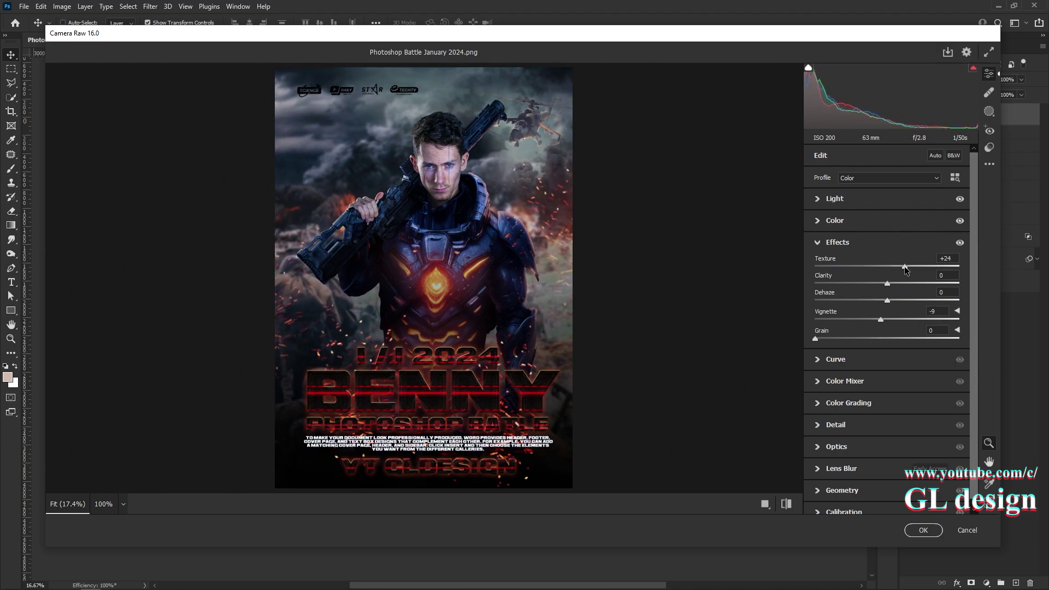
left_click(852, 359)
left_click(908, 282)
left_click(888, 357)
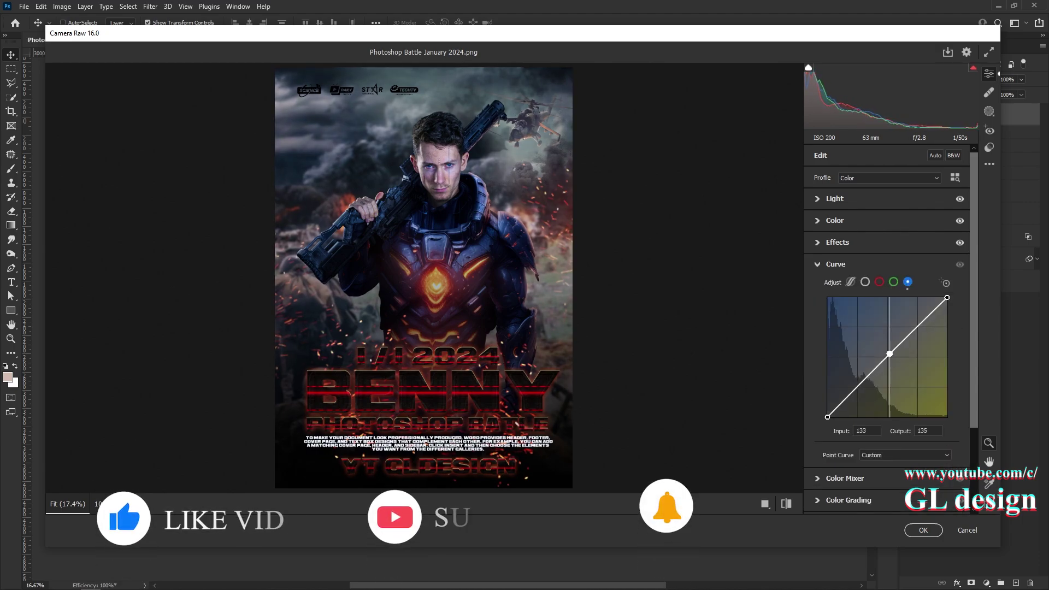
left_click(893, 282)
left_click(888, 356)
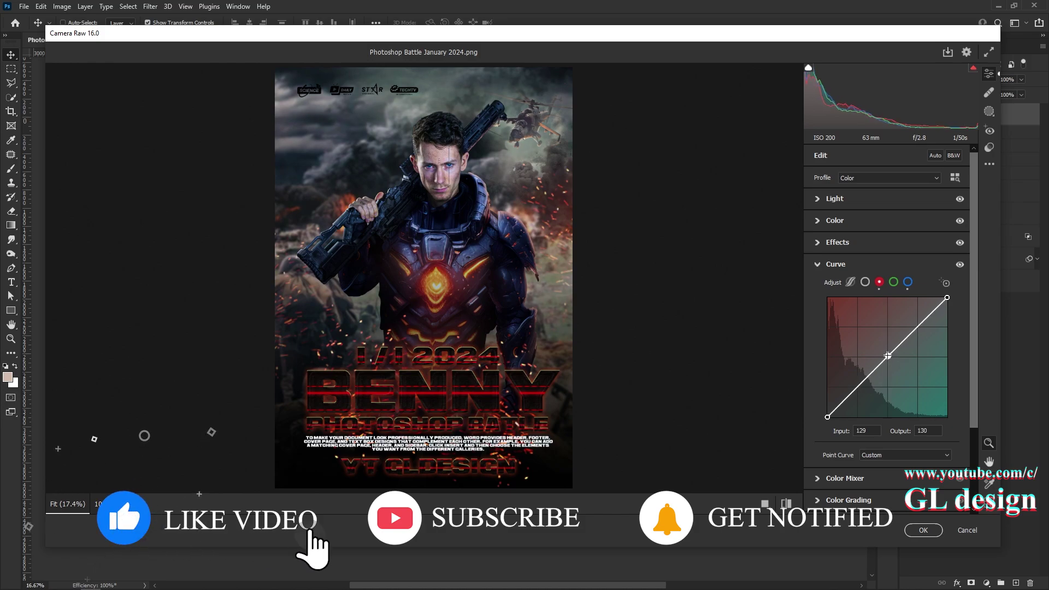
Adjust per-colour saturation and luminance, and tint the shadows toward magenta
left_click(845, 478)
scroll(968, 359, "down", 5)
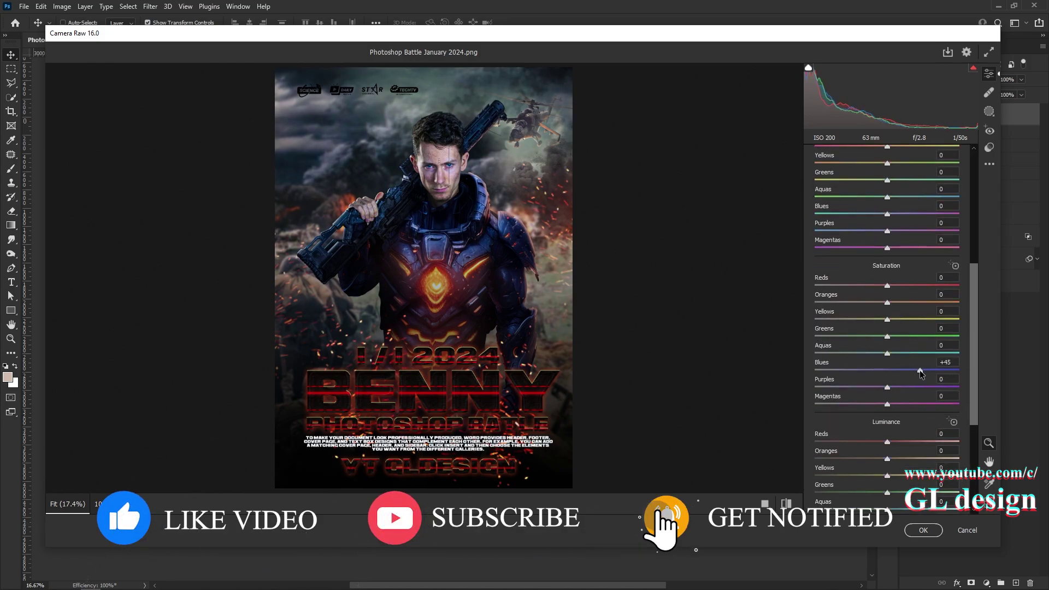
scroll(941, 457, "down", 3)
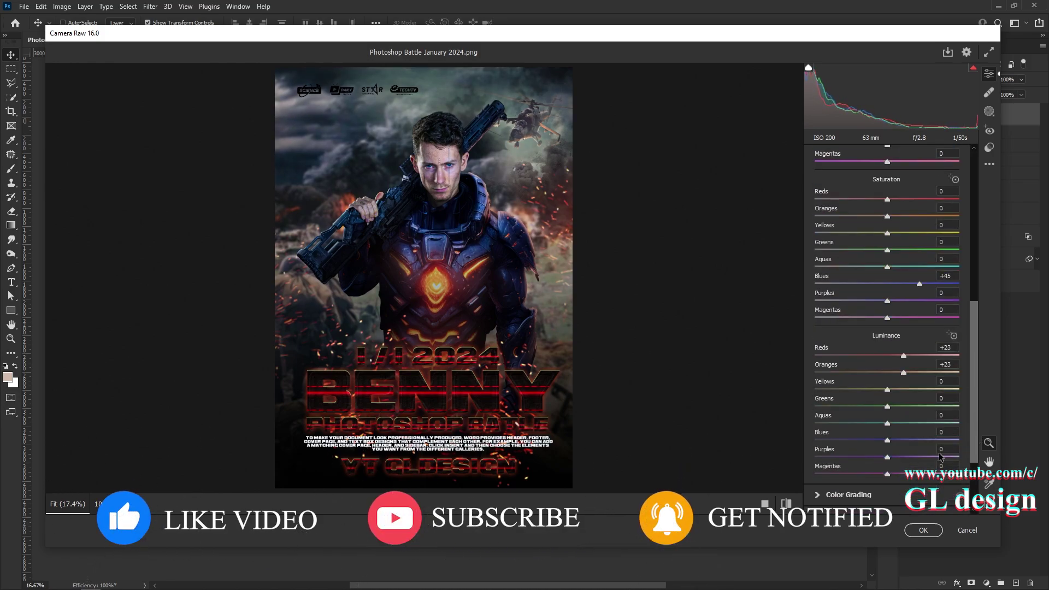
left_click_drag(887, 440, 885, 440)
scroll(885, 410, "down", 3)
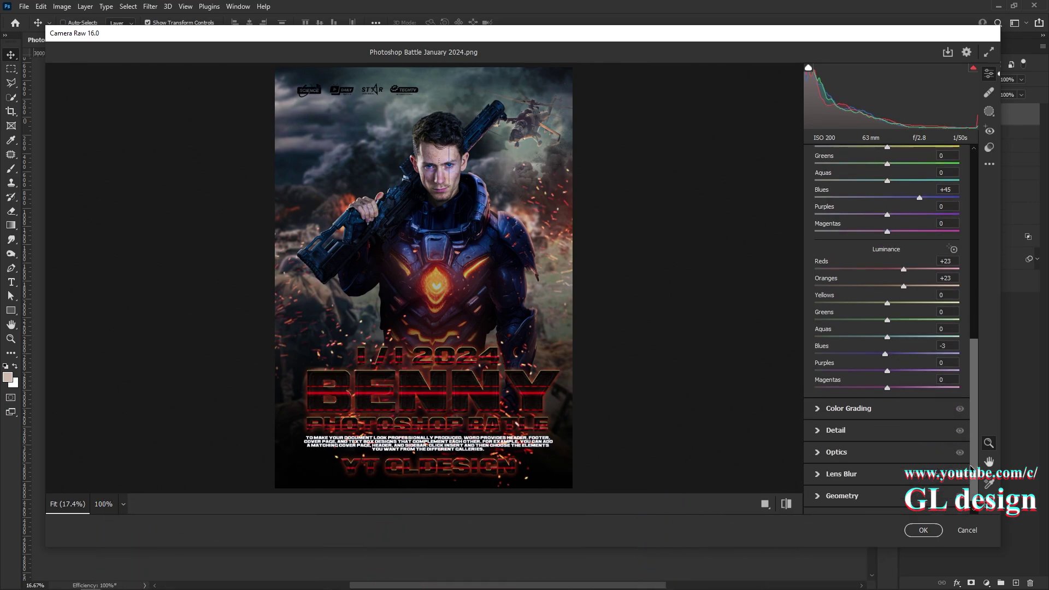
left_click(817, 394)
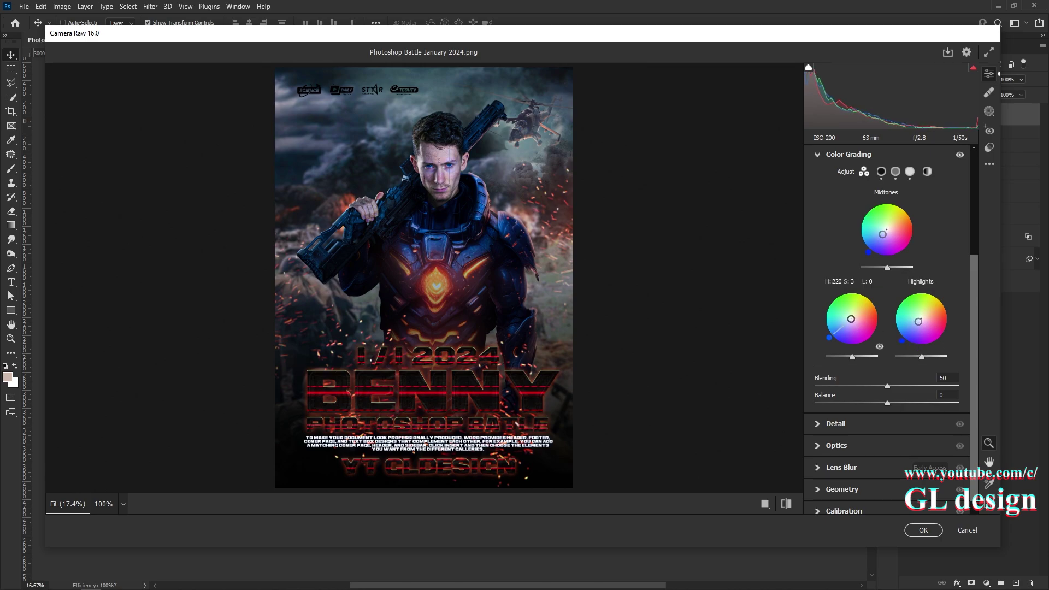
left_click_drag(851, 318, 858, 325)
Calibrate primaries: boost red saturation, shift blue hue down and green hue up
left_click(842, 511)
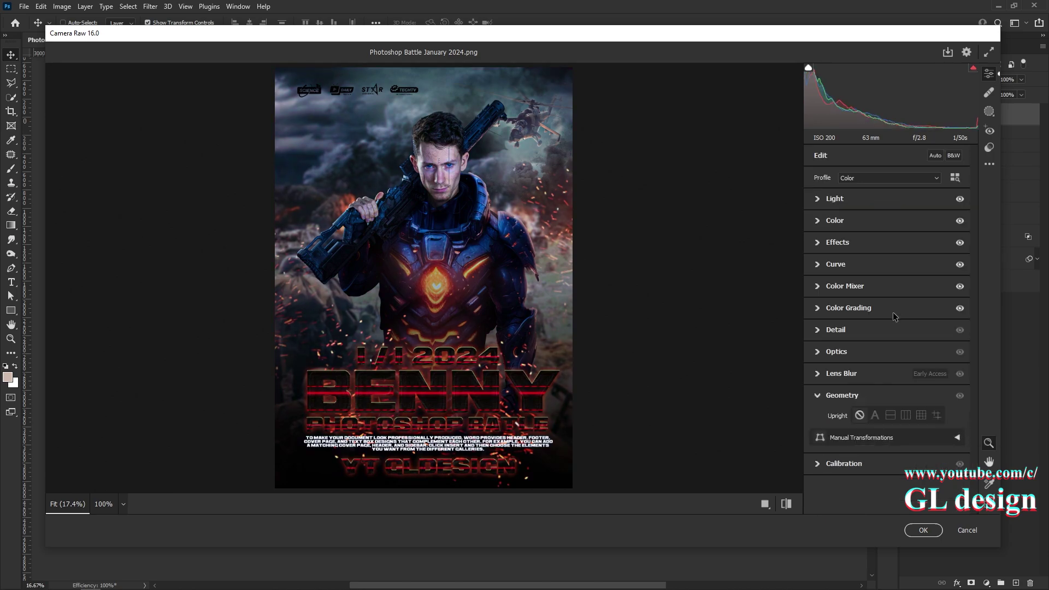
scroll(967, 349, "down", 3)
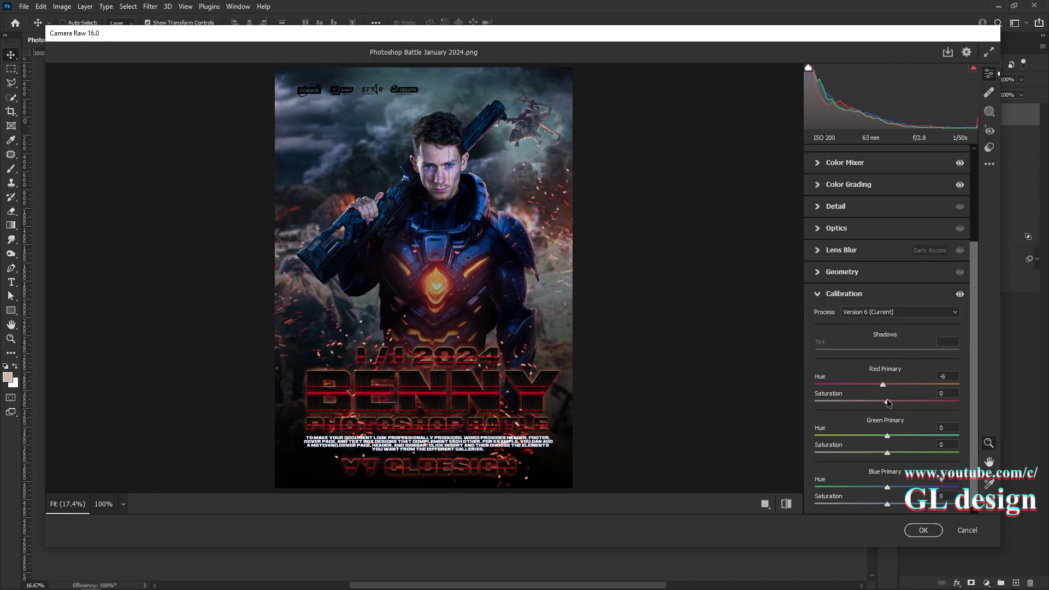
left_click_drag(886, 400, 897, 401)
left_click_drag(896, 488, 890, 487)
left_click_drag(887, 435, 890, 437)
scroll(929, 245, "up", 5)
Fine-tune white balance, colour mixer, blue curve and clarity, then apply the grade
left_click(865, 221)
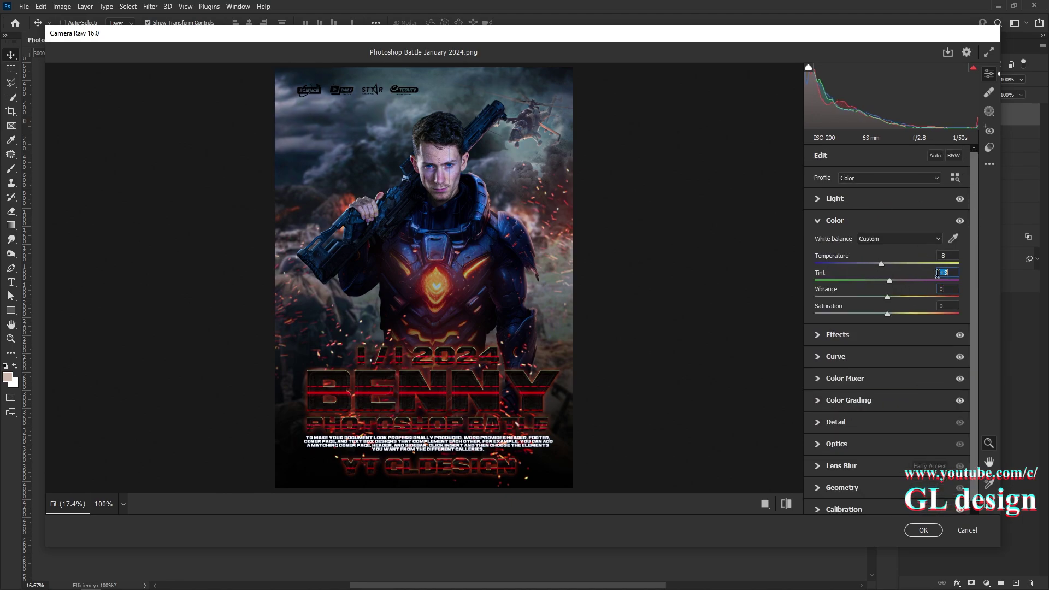
left_click(820, 335)
key("ctrl+alt+0")
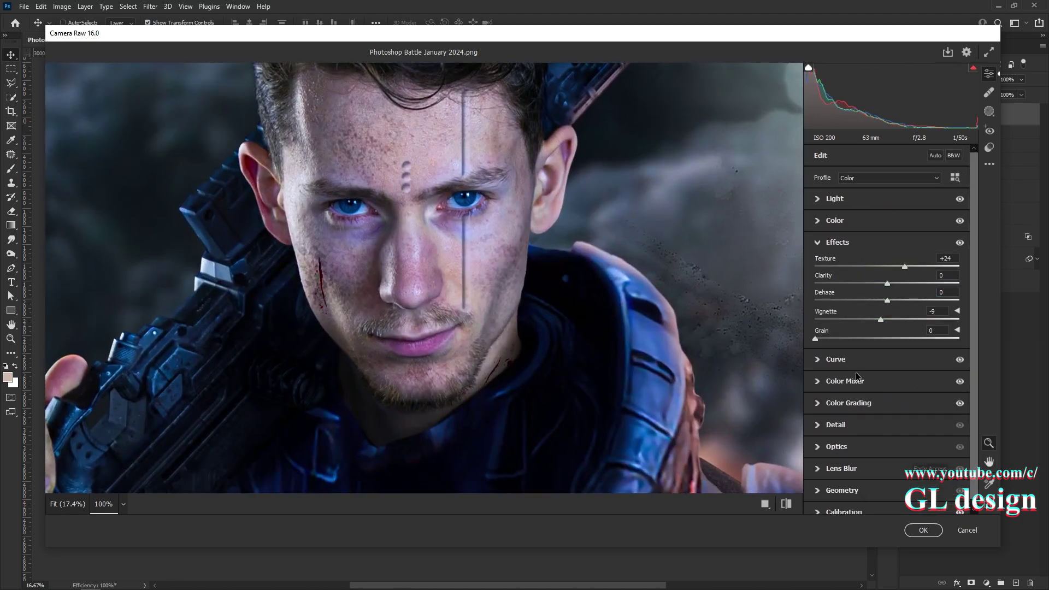
left_click(845, 378)
scroll(976, 322, "up", 5)
left_click(835, 202)
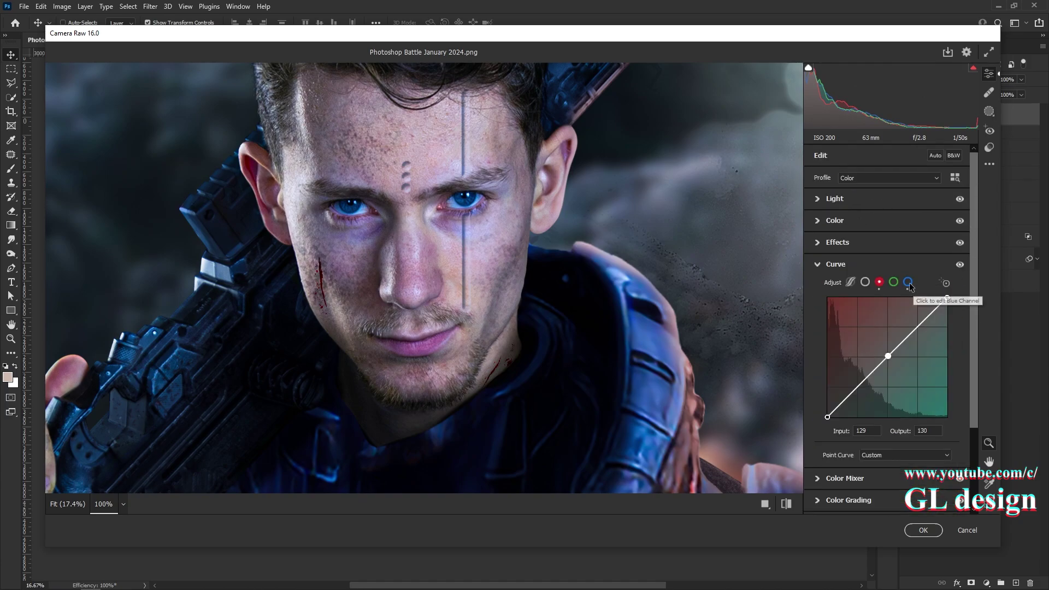
key("ctrl+0")
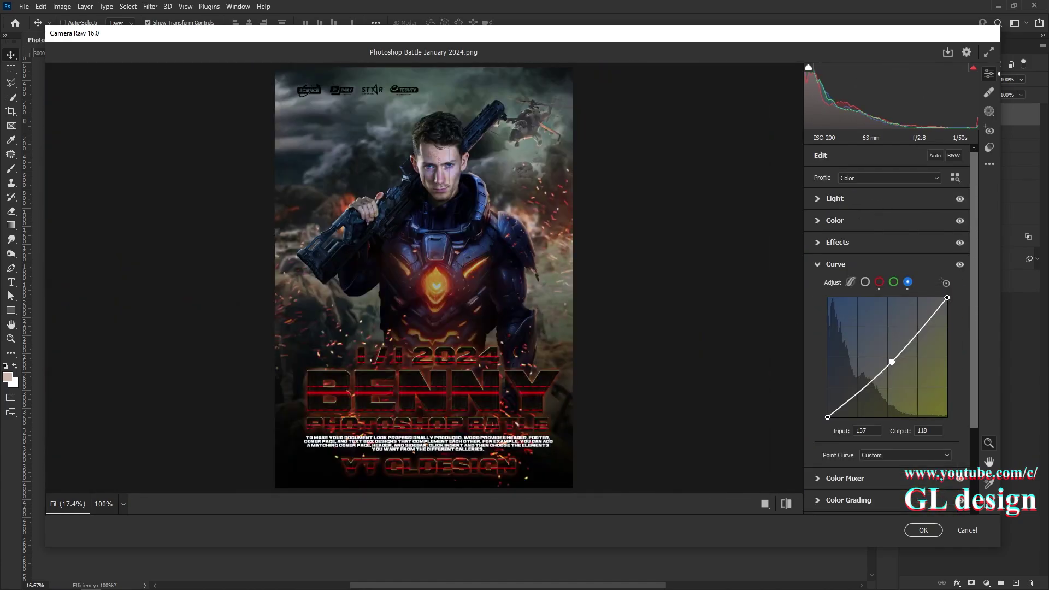
left_click(836, 264)
left_click(835, 329)
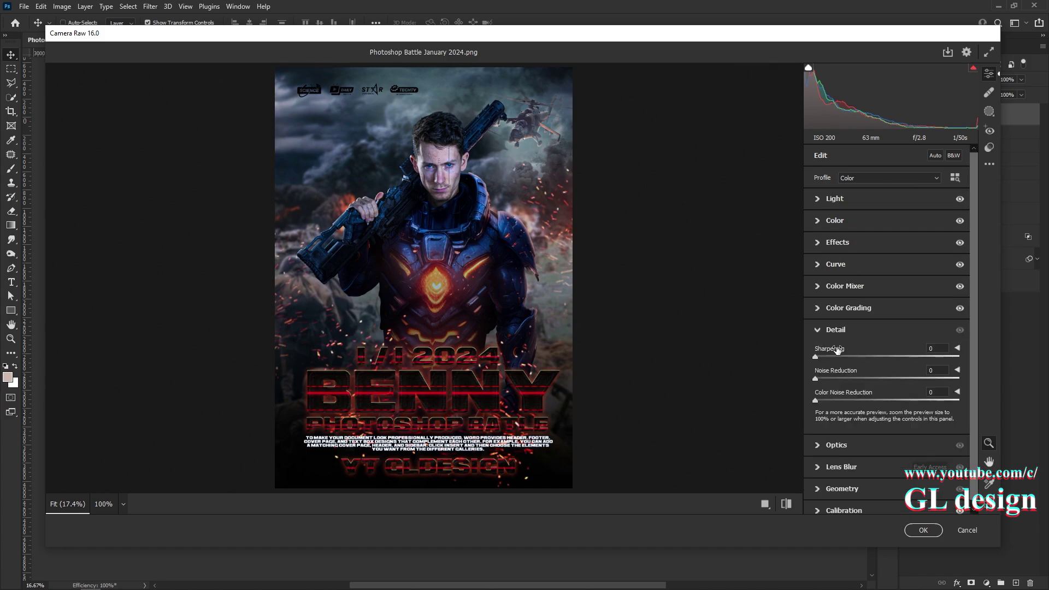
left_click(837, 242)
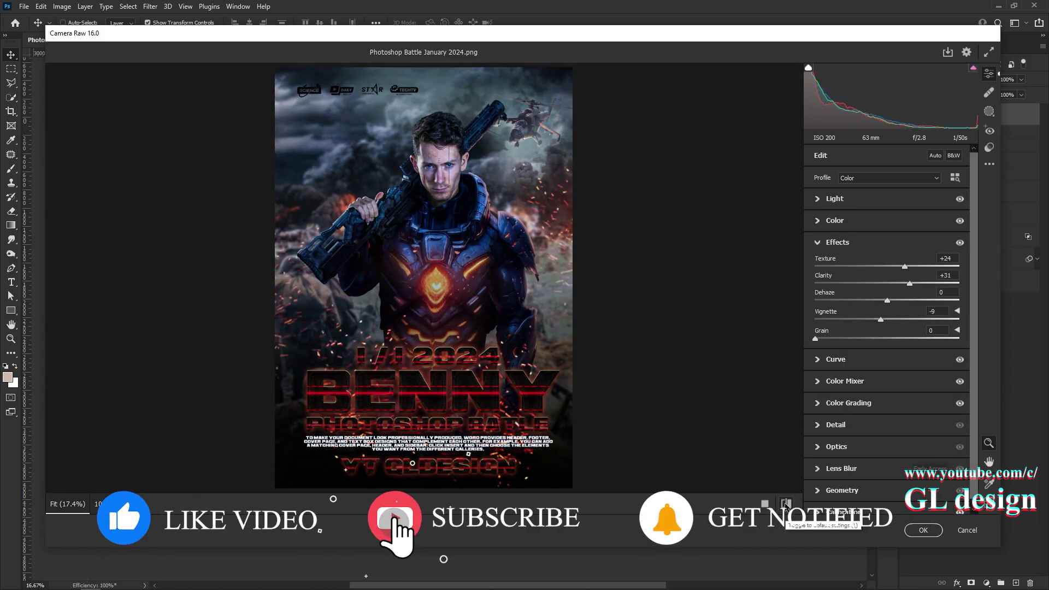
key("Return")
Set the flare to Screen over the BENNY title and hide its dark areas with Blend If
key("z")
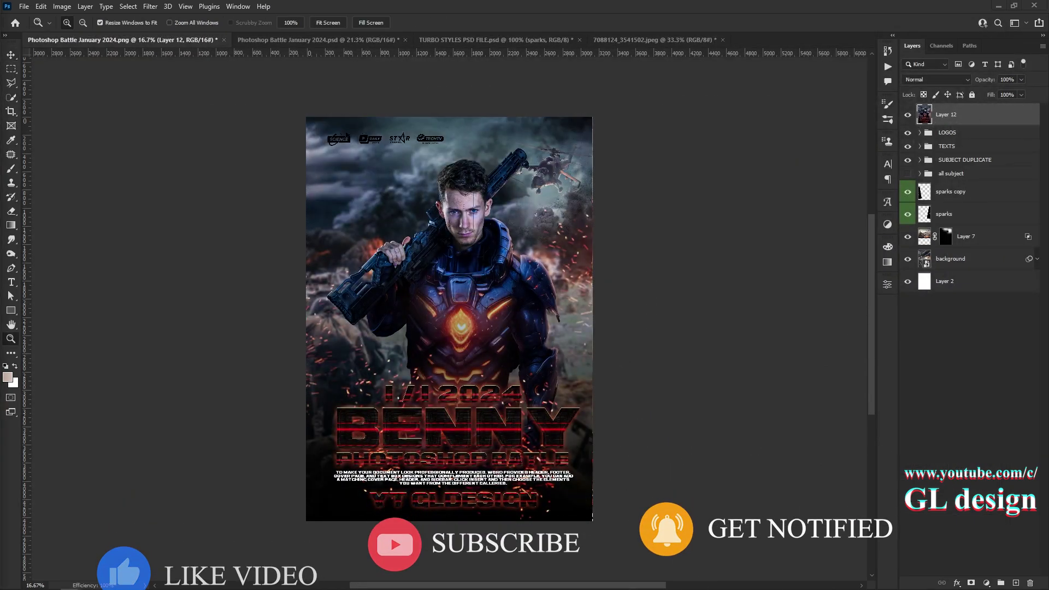
left_click(935, 79)
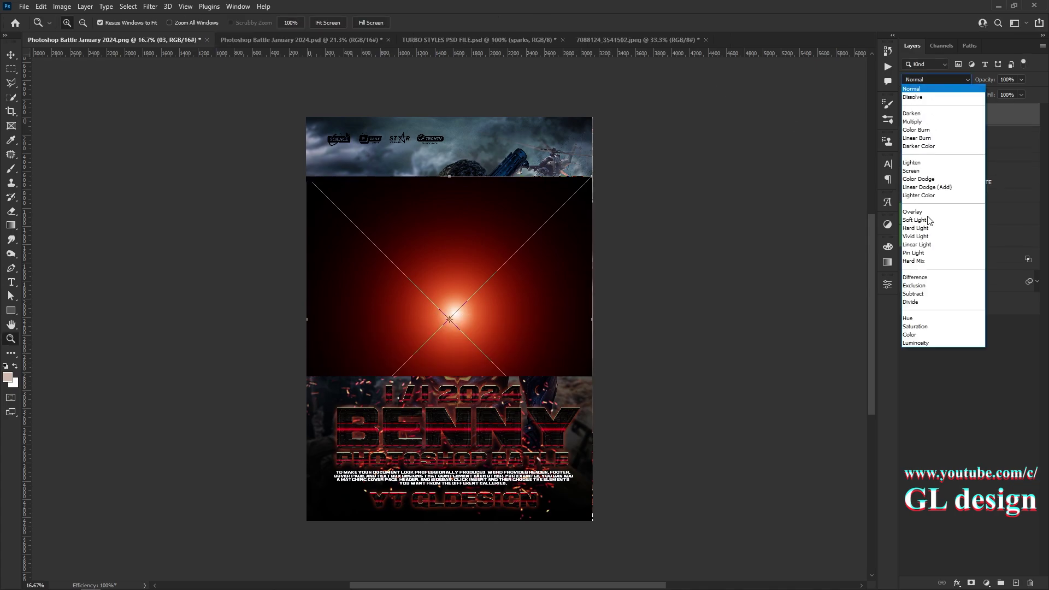
left_click(926, 171)
left_click_drag(376, 299, 979, 110)
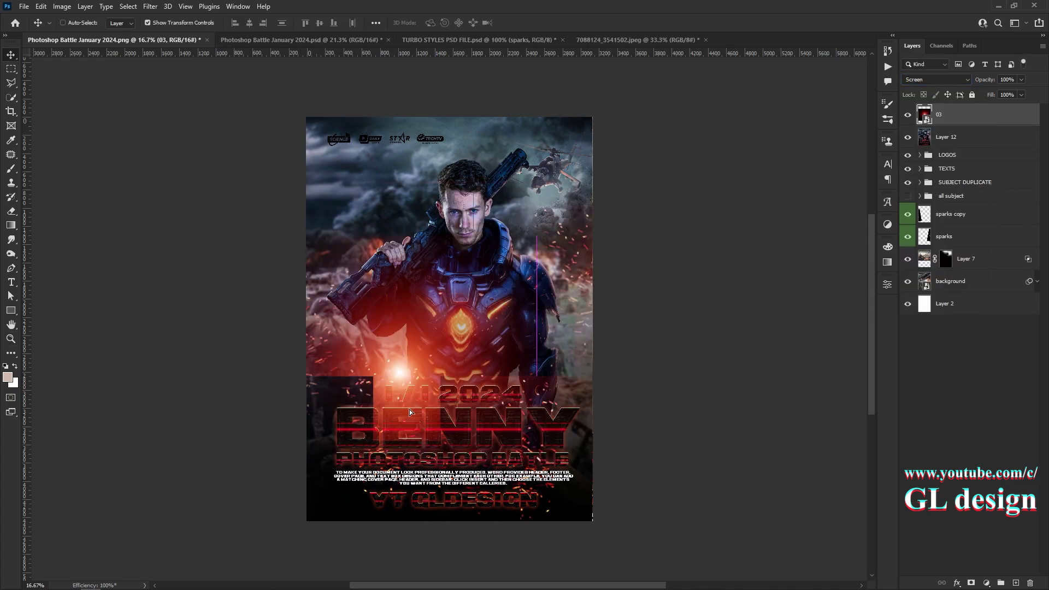
double_click(983, 115)
left_click_drag(624, 324, 607, 312)
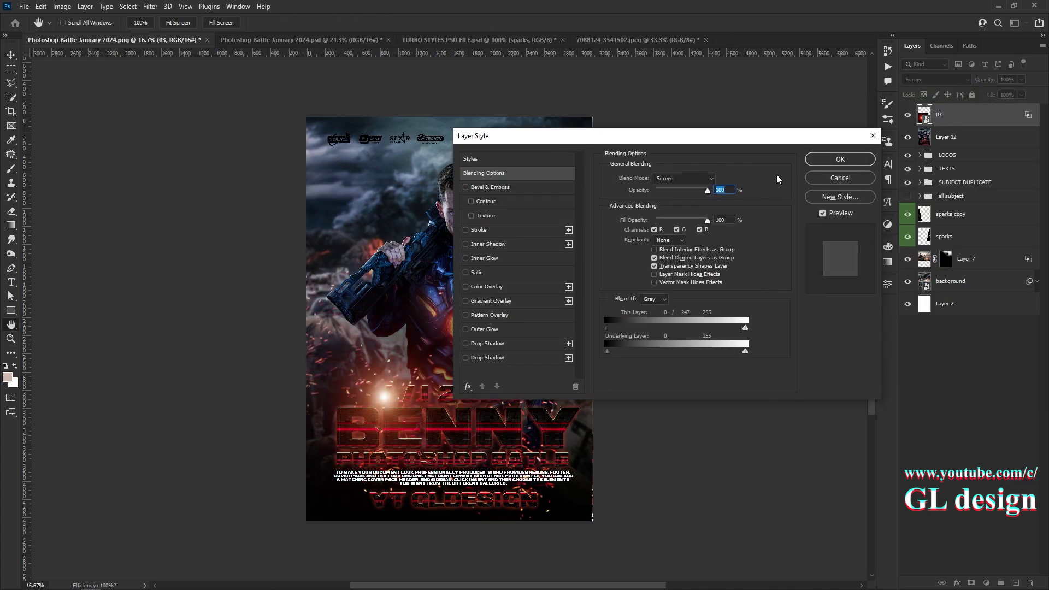
key("Return")
Place the flare at the title's top left and a copy at its lower right
scroll(391, 361, "up", 4)
left_click_drag(391, 361, 387, 399)
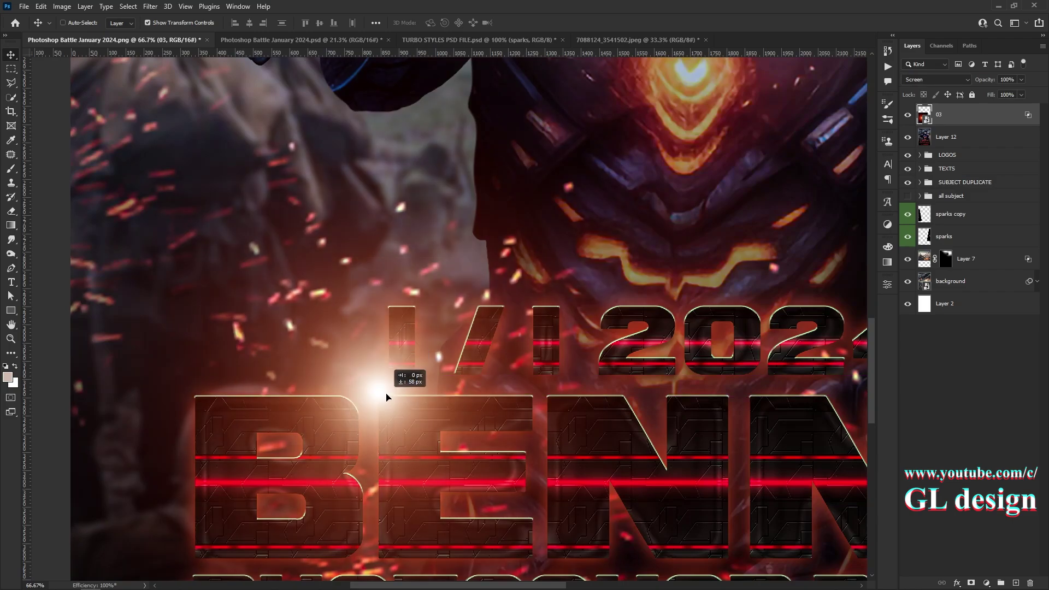
key("ctrl+minus")
key("ctrl+minus")
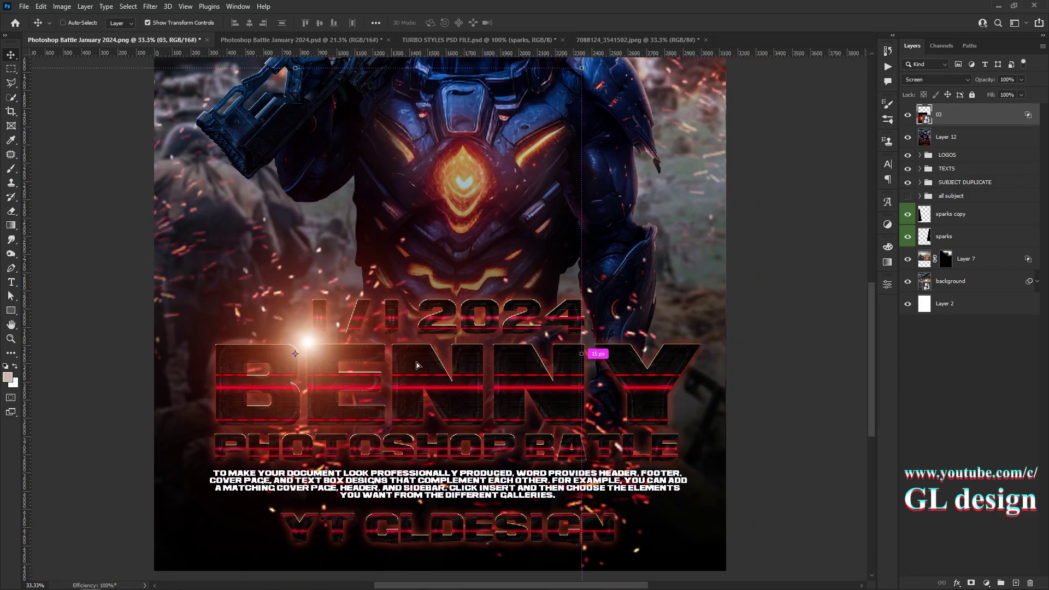
left_click_drag(417, 364, 736, 451)
Group both flare layers and set the group opacity to 51%
key("z")
key("ctrl+0")
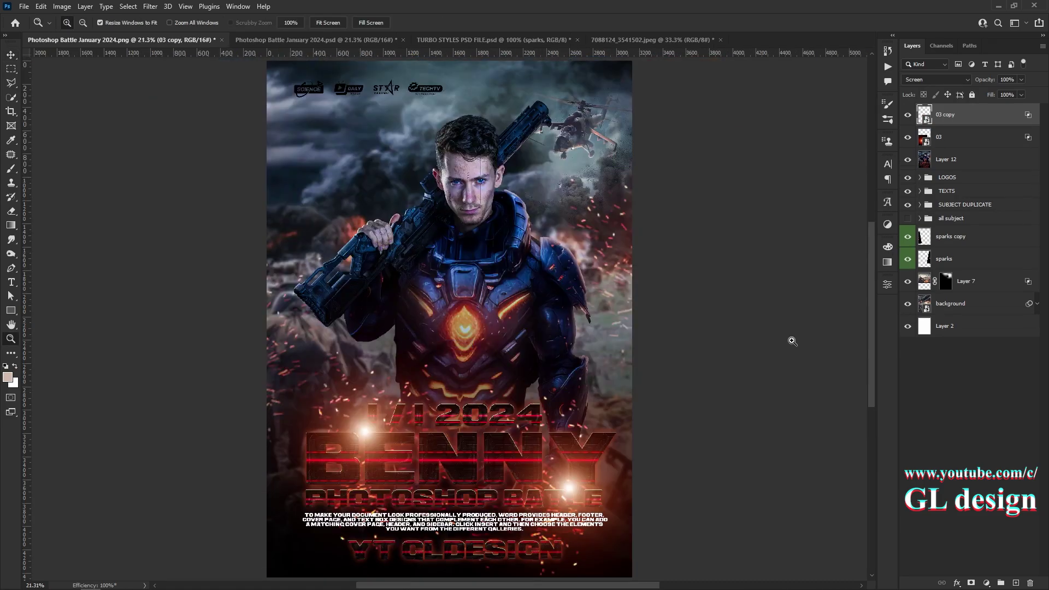
left_click(973, 141, "shift")
key("ctrl+g")
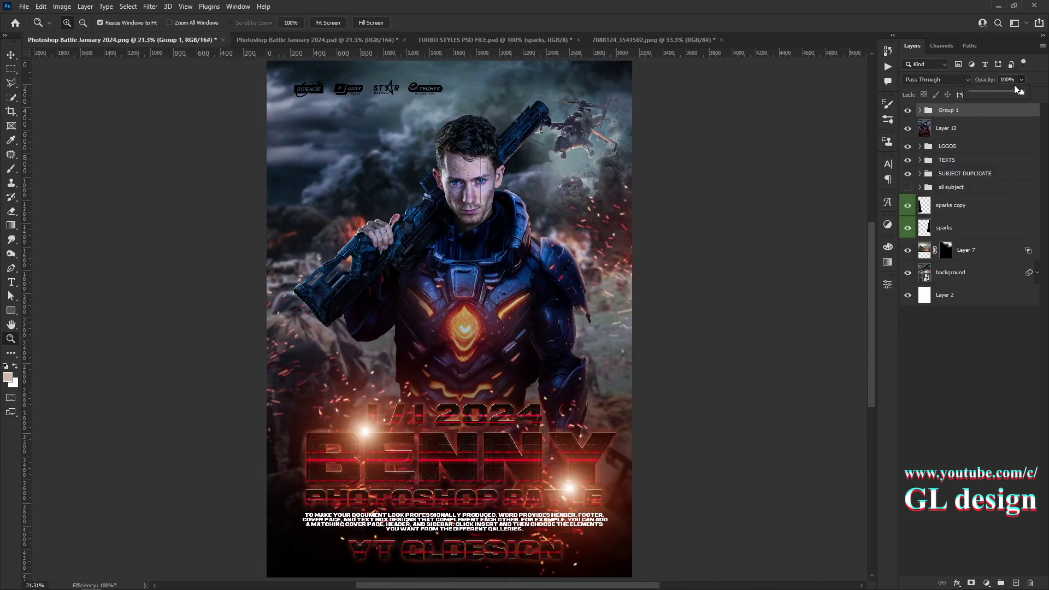
left_click_drag(996, 93, 998, 93)
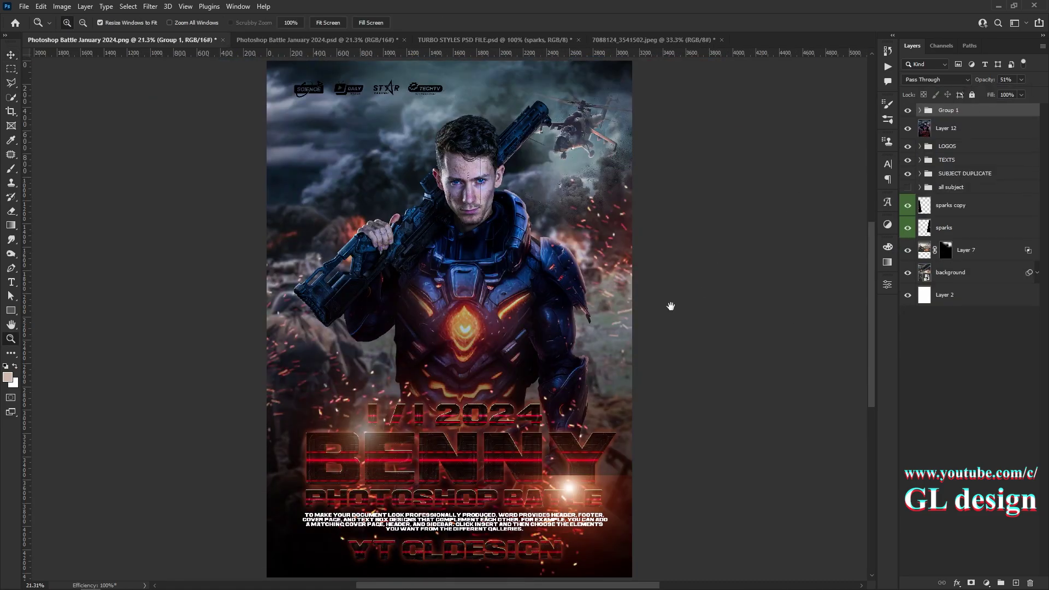
Open Save a Copy to export the poster as 'Photoshop Battle January 2024 copy.png'
right_click(498, 298)
key("Escape")
key("ctrl+alt+s")
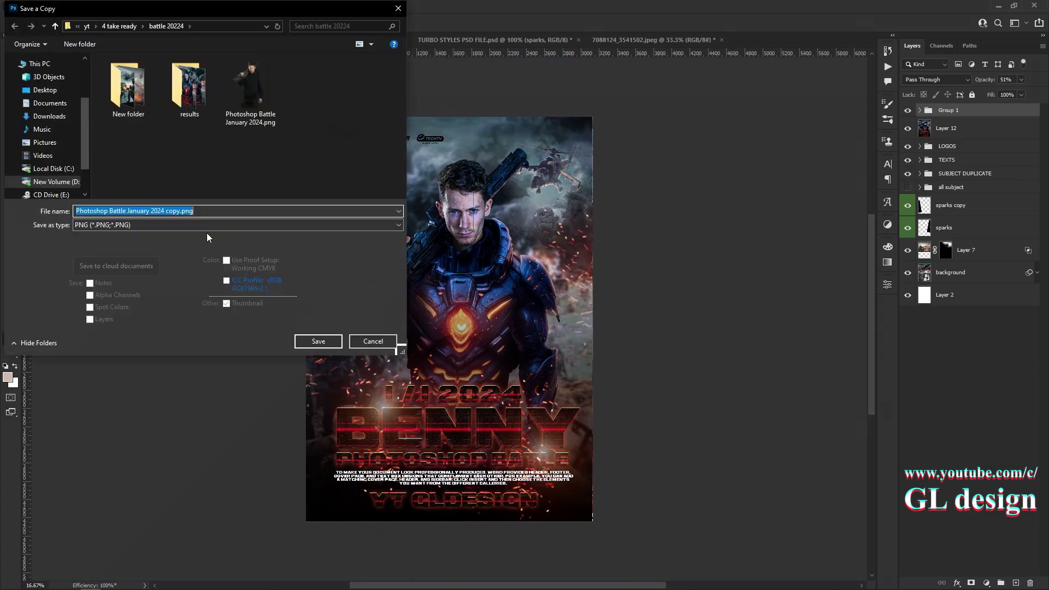